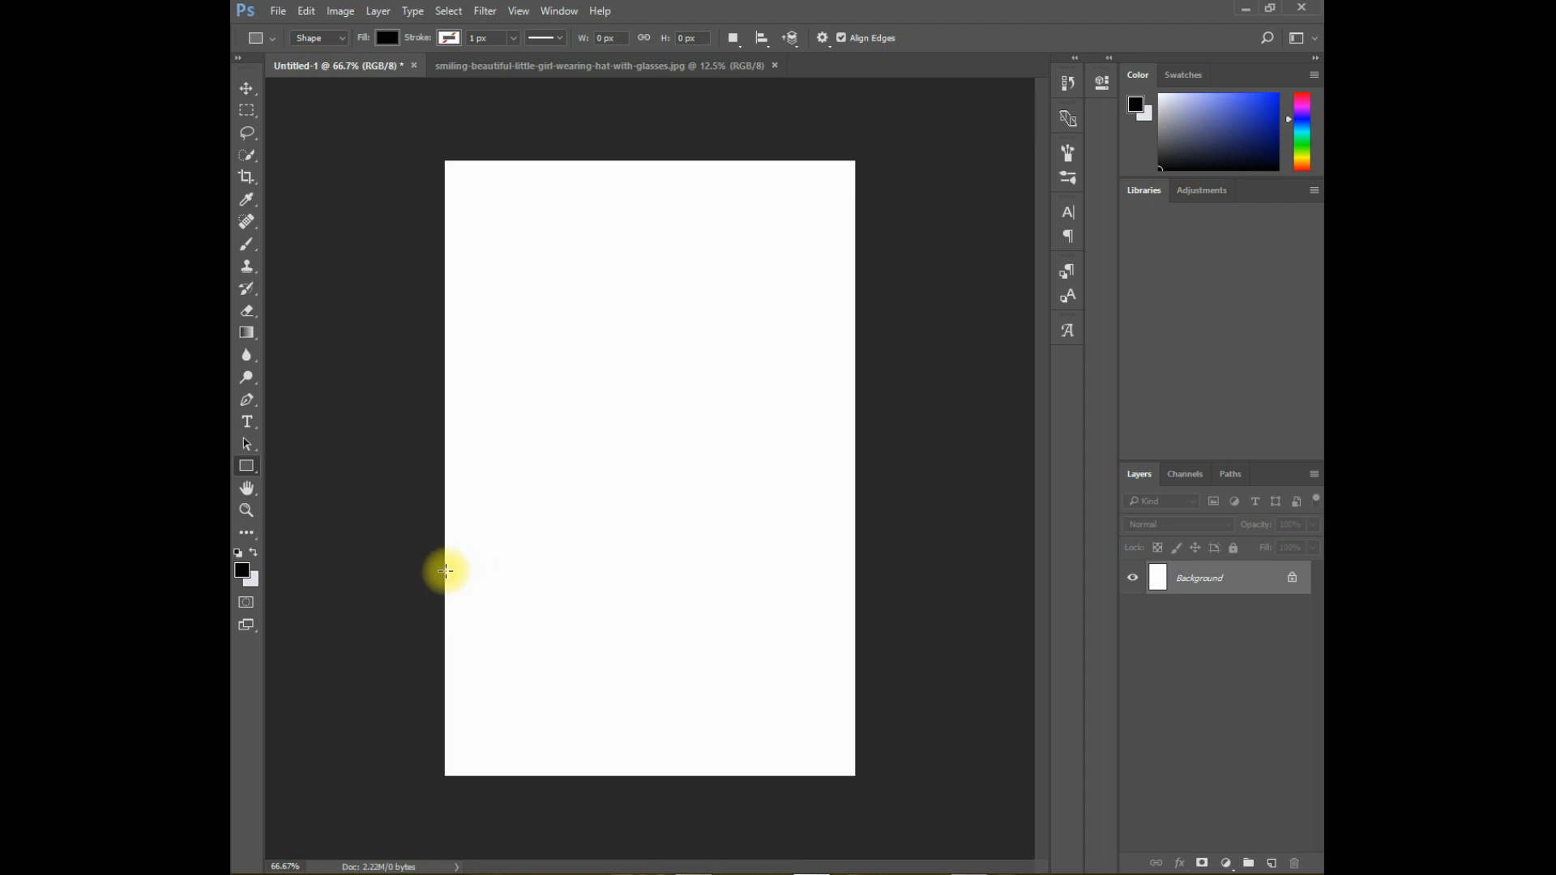
Draw a rectangle about 733 by 364 px across the bottom of the canvas and fill it with light blue.
{"action": "left_click_drag", "start_coordinate": [445, 572], "coordinate": [861, 778]}
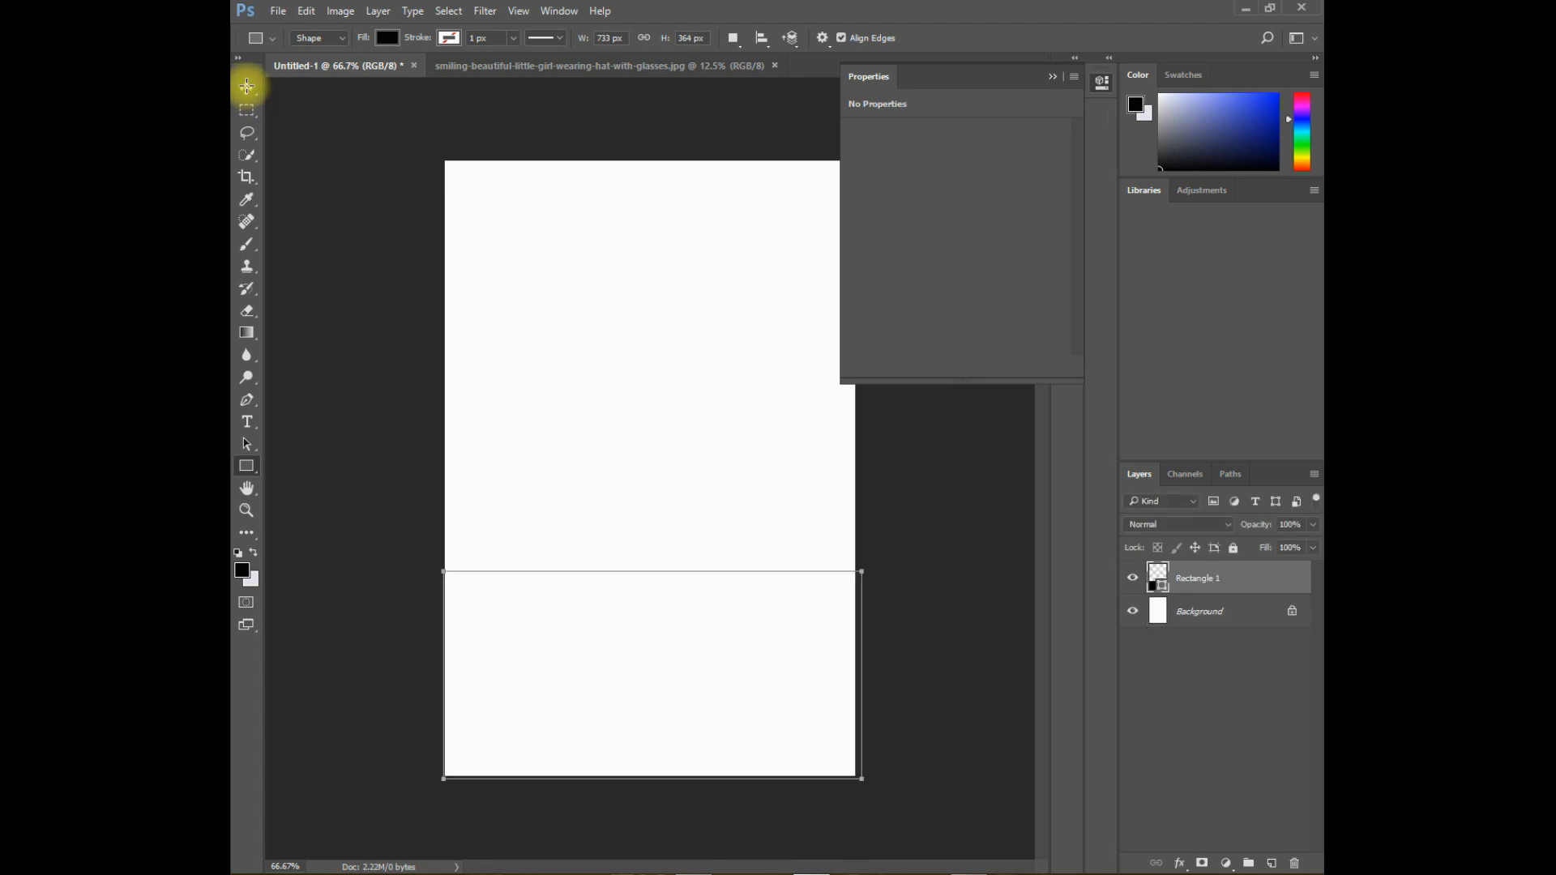
{"action": "left_click", "coordinate": [249, 88]}
{"action": "left_click_drag", "start_coordinate": [563, 583], "coordinate": [626, 664]}
{"action": "left_click", "coordinate": [857, 185]}
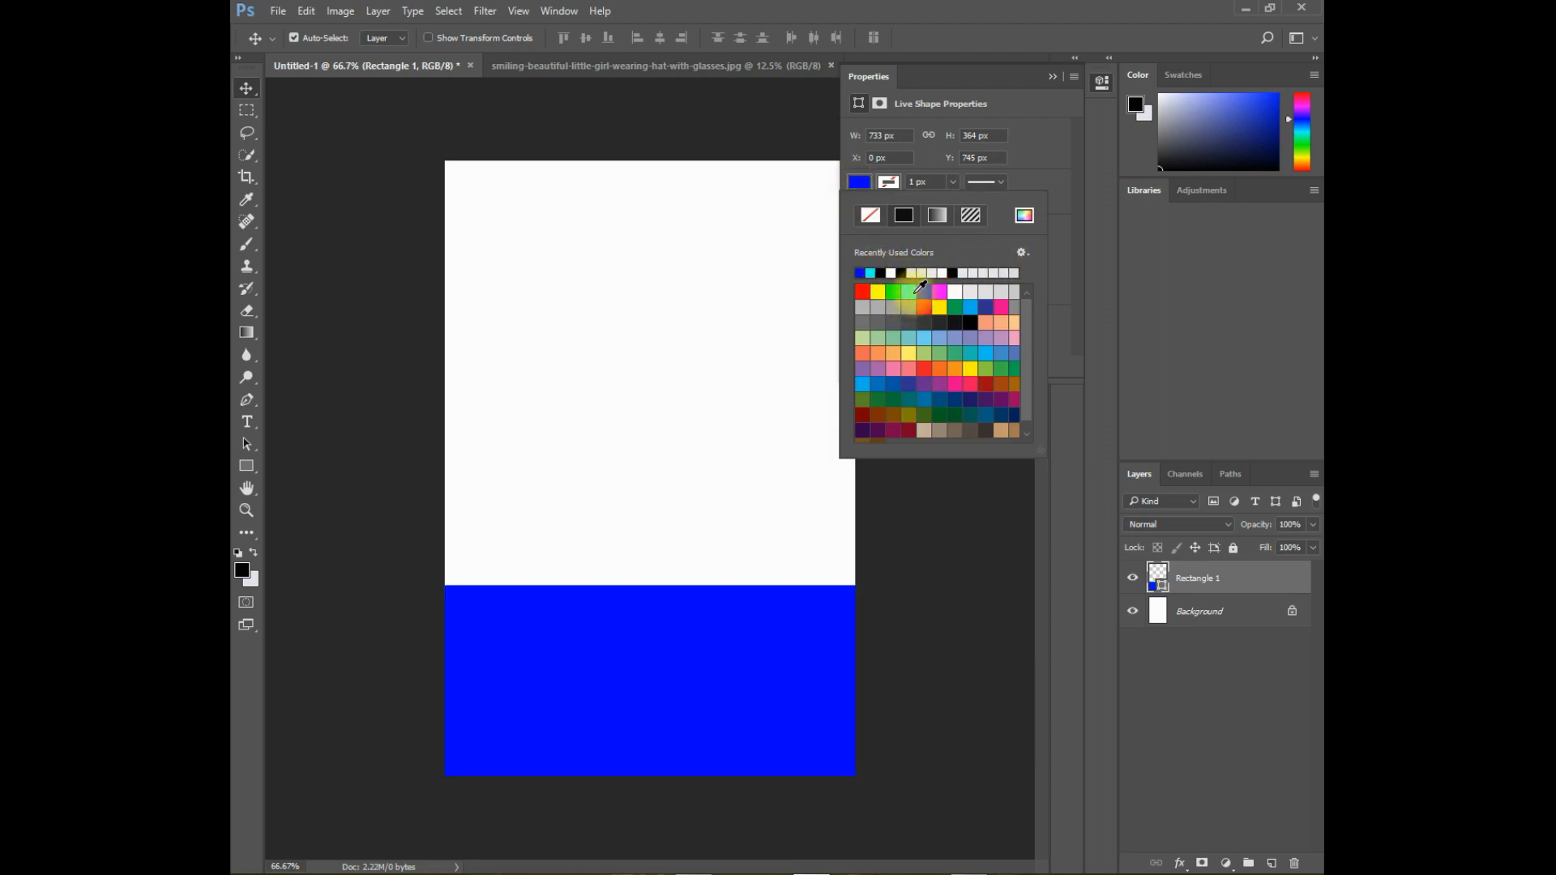
{"action": "left_click", "coordinate": [972, 307]}
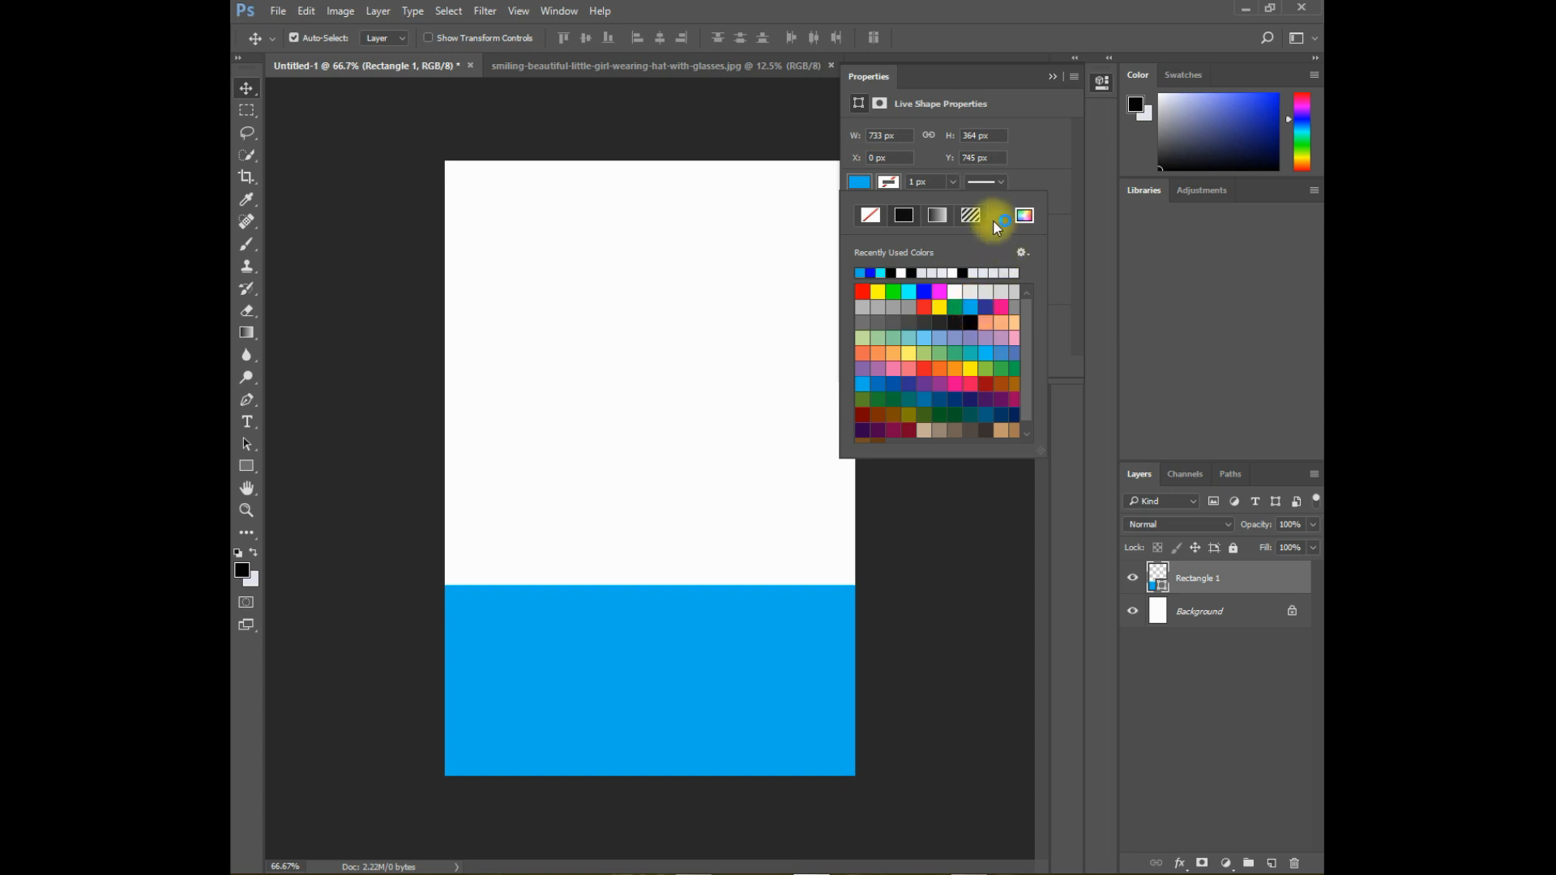
{"action": "left_click", "coordinate": [1023, 156]}
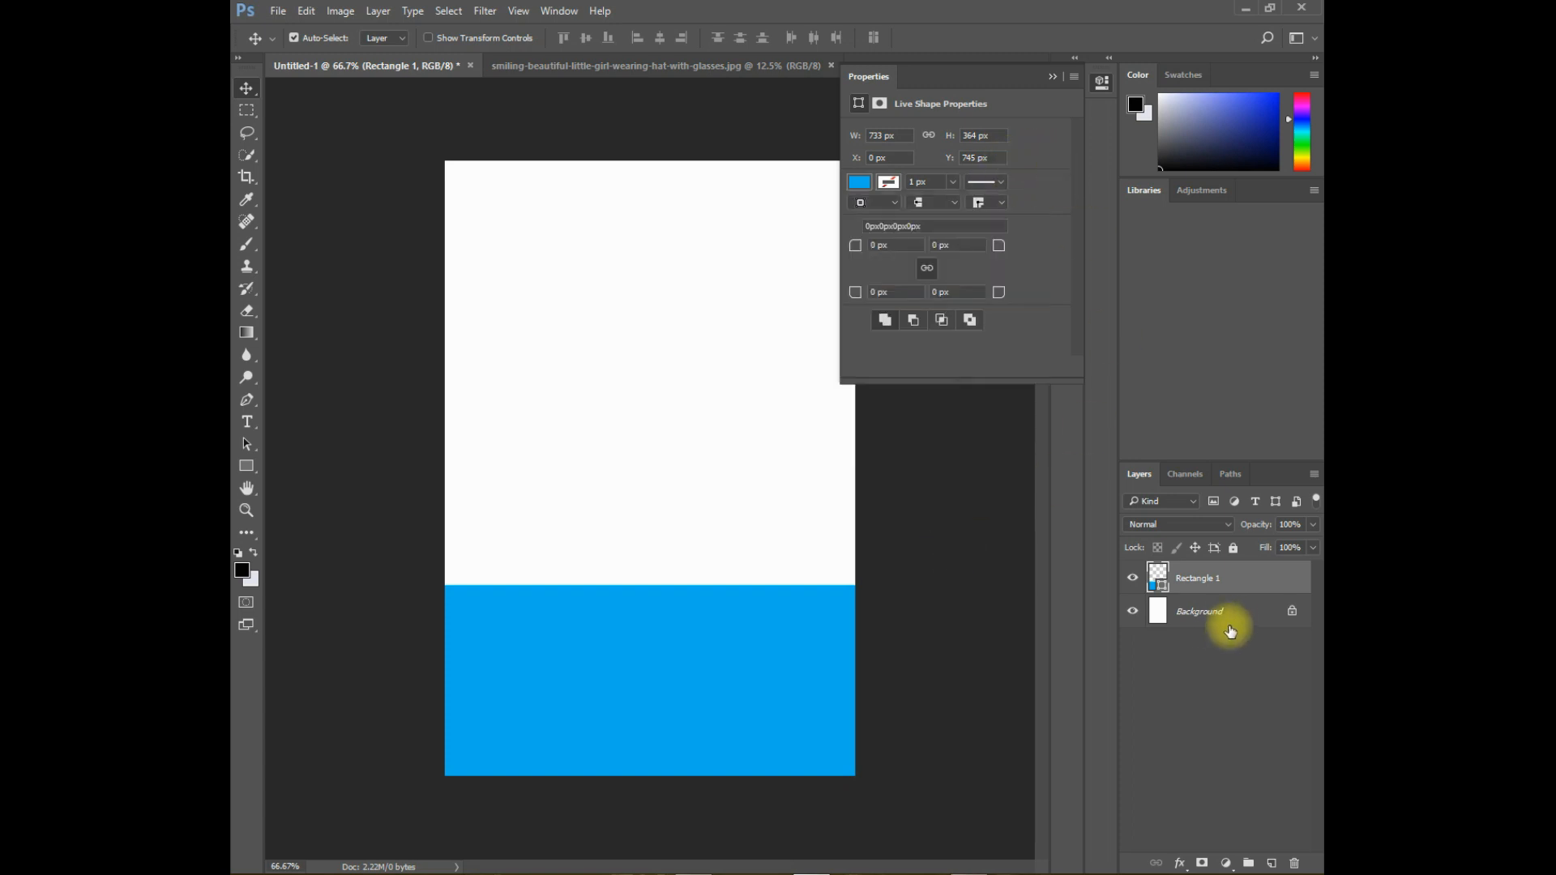
Duplicate the blue rectangle and place the copy directly above the original, across the middle of the canvas.
{"action": "key", "text": "ctrl+j"}
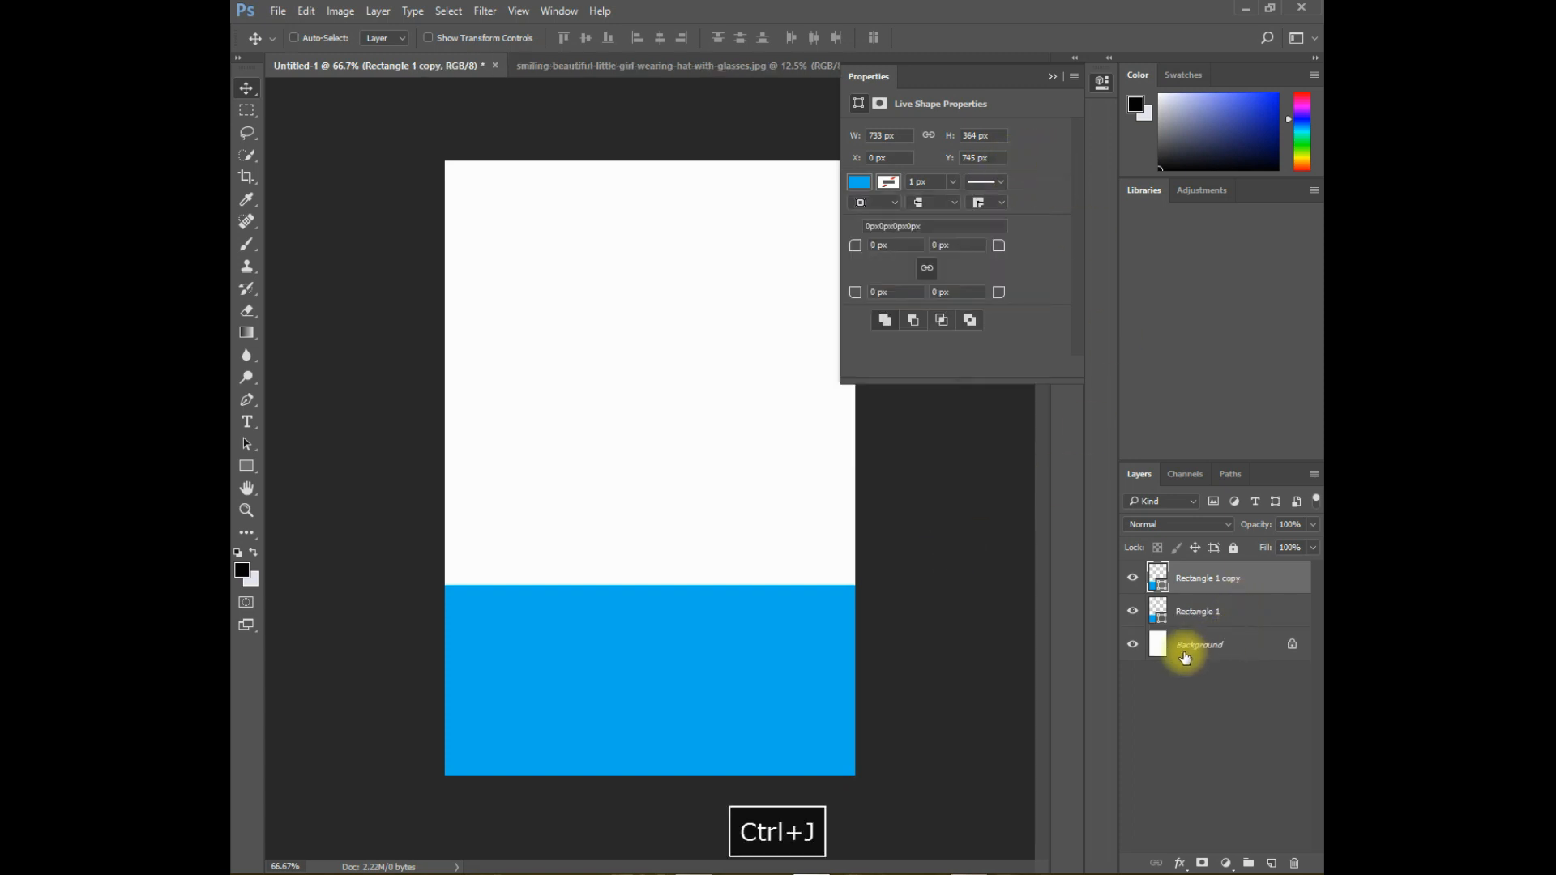
{"action": "key", "text": "ctrl+t"}
{"action": "left_click_drag", "start_coordinate": [781, 676], "coordinate": [781, 466]}
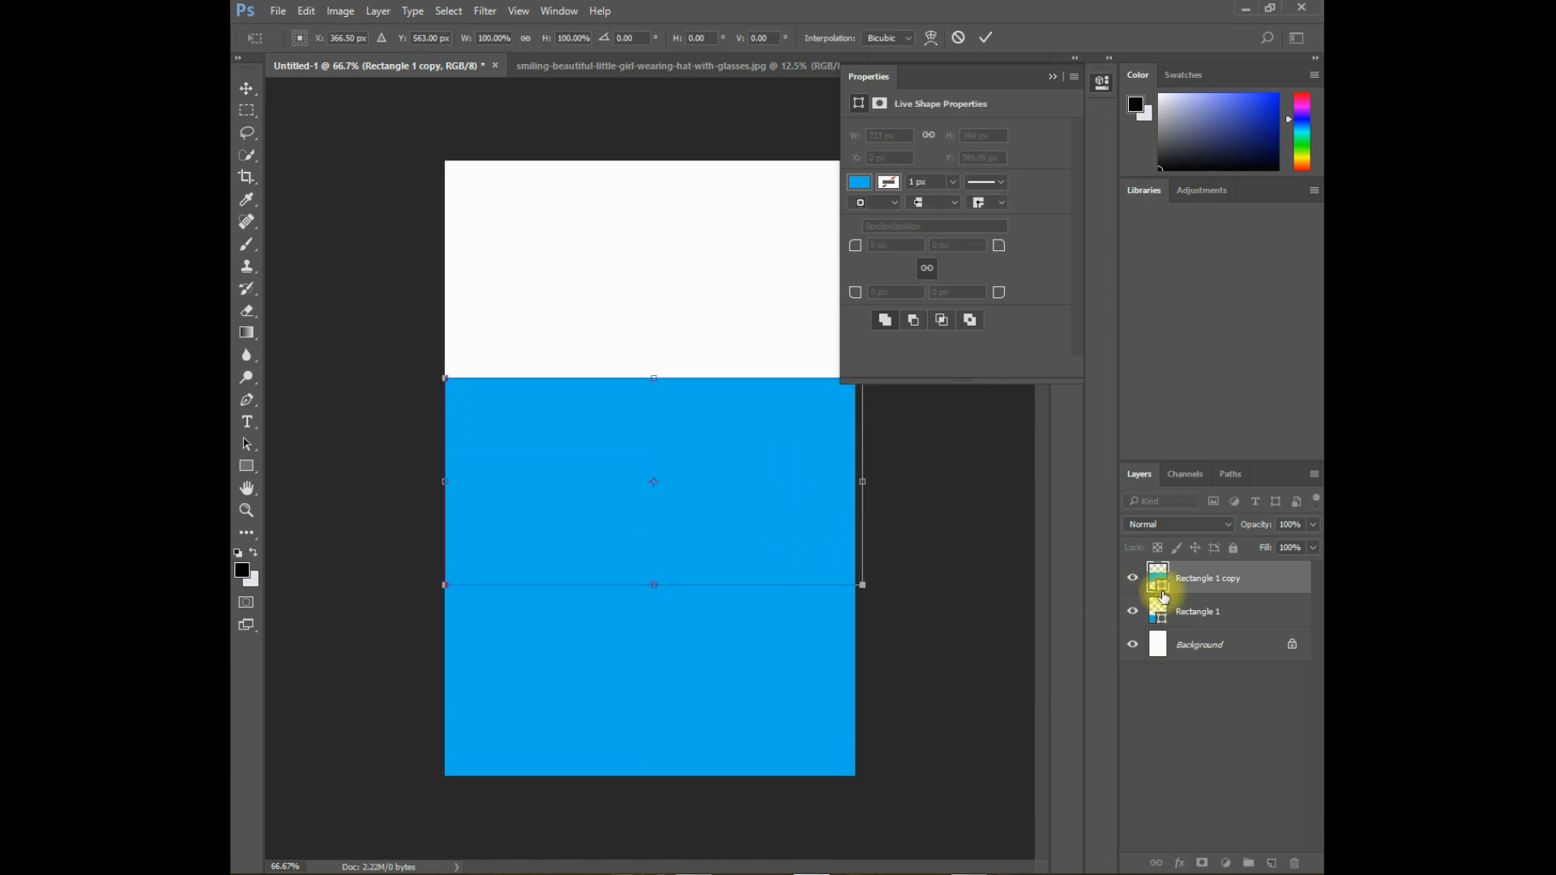
{"action": "key", "text": "Return"}
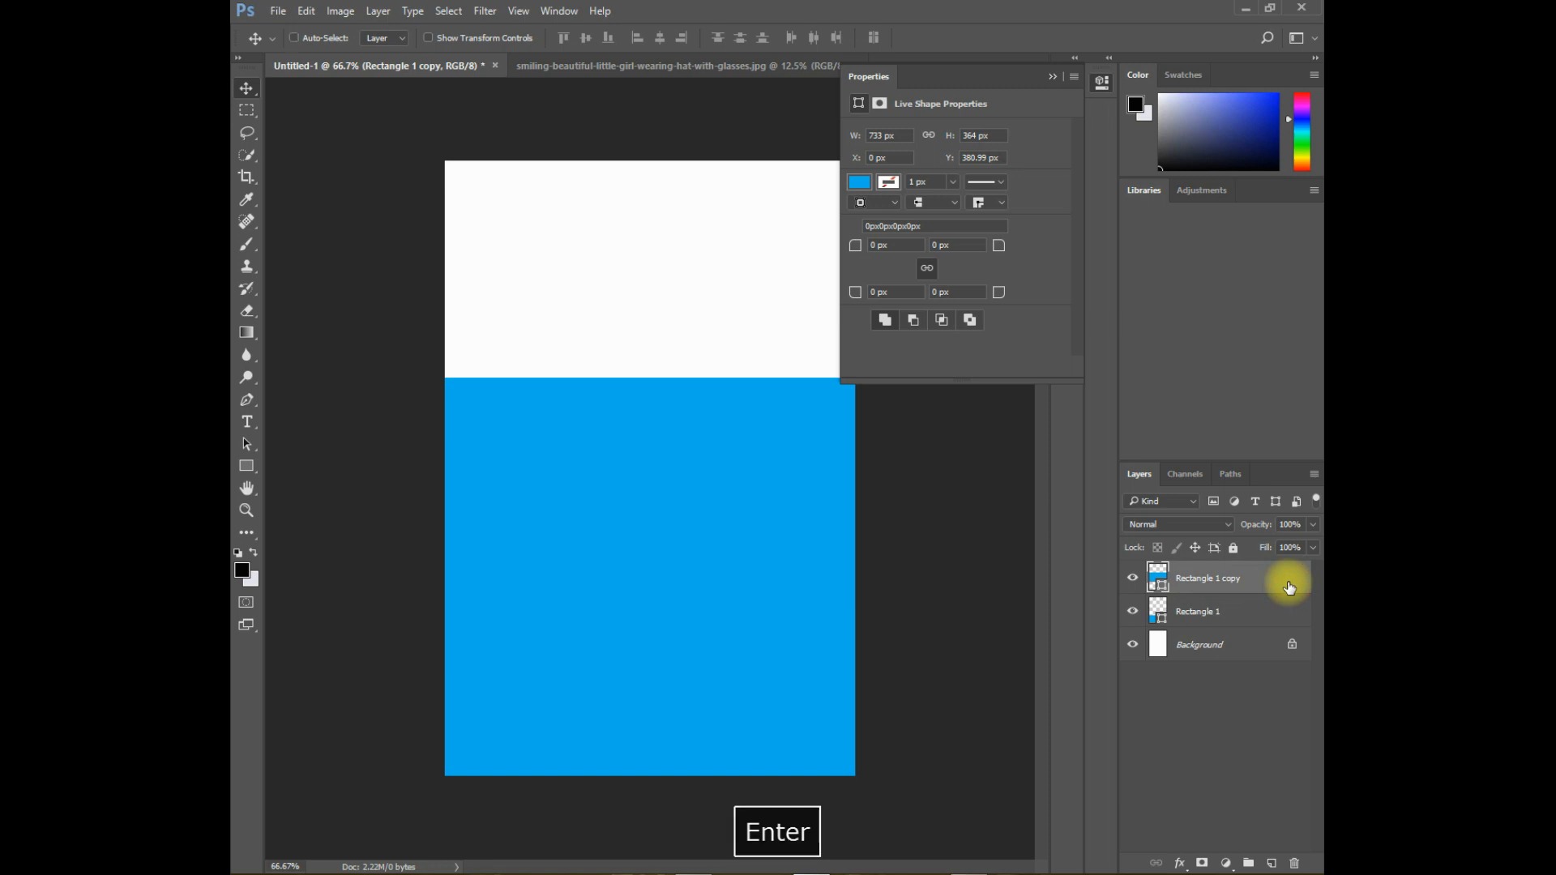
{"action": "key", "text": "ctrl+t"}
{"action": "left_click_drag", "start_coordinate": [829, 530], "coordinate": [787, 527]}
{"action": "key", "text": "Return"}
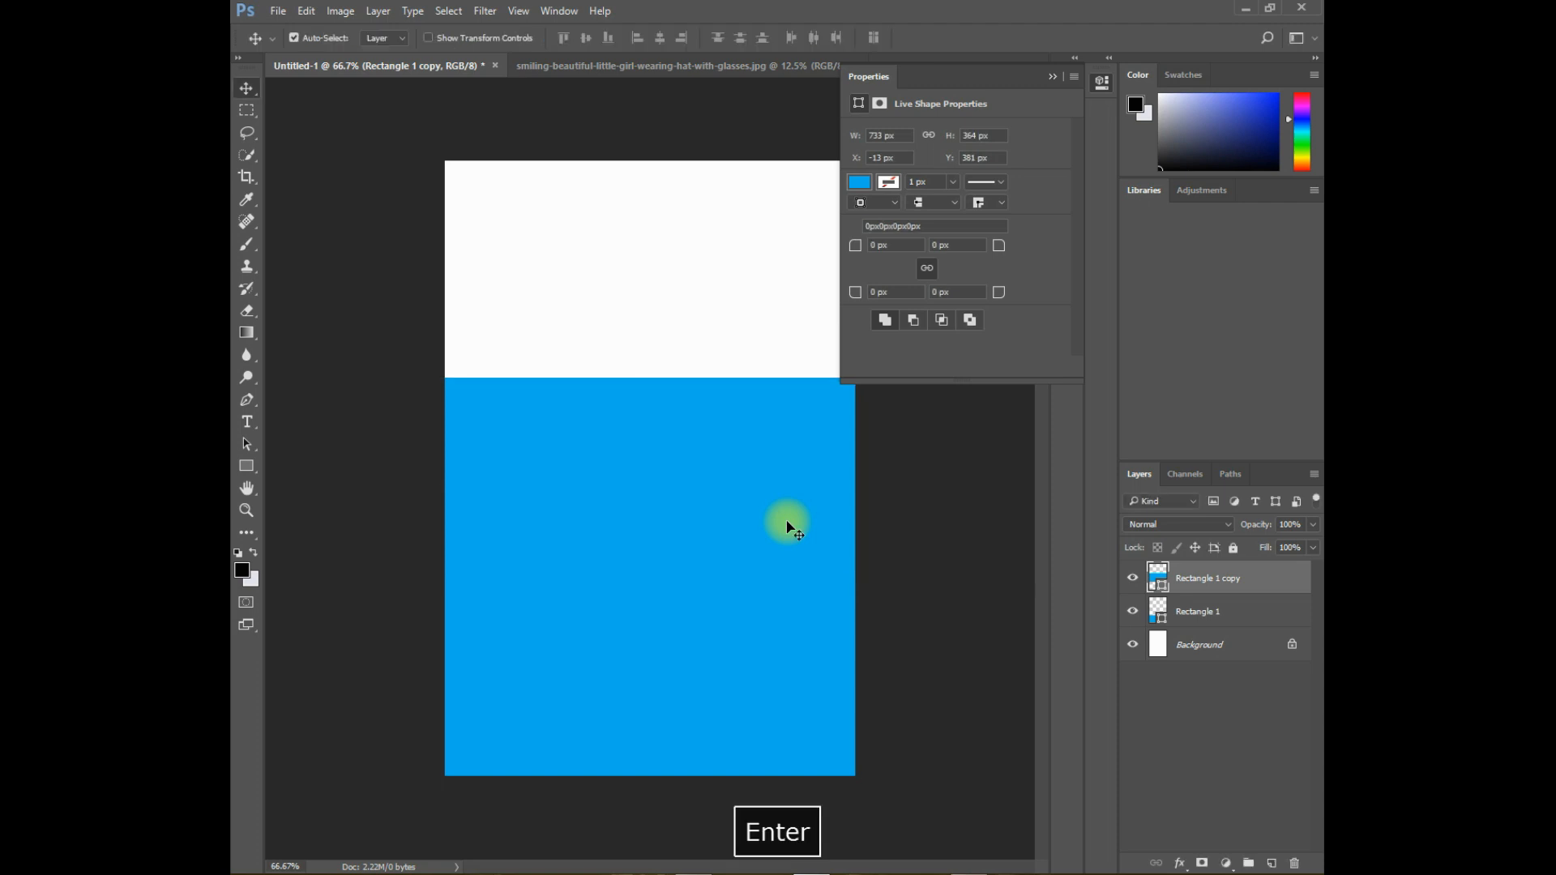
Duplicate the middle rectangle to the upper third and stretch all three rectangles upward until they cover the whole canvas.
{"action": "key", "text": "ctrl+j"}
{"action": "left_click_drag", "start_coordinate": [788, 527], "coordinate": [750, 294]}
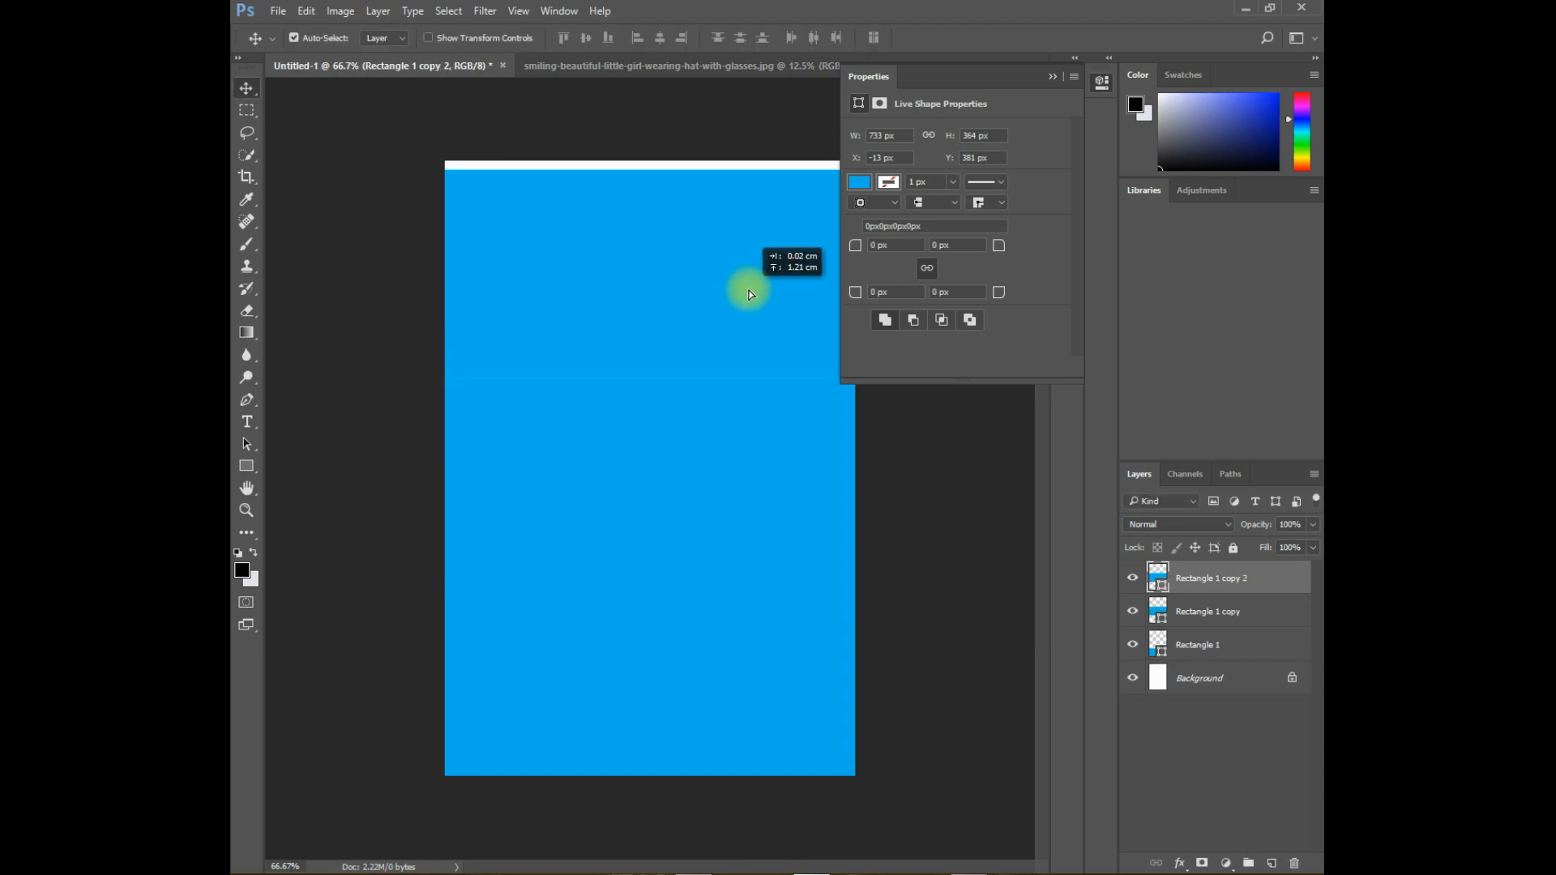
{"action": "left_click", "coordinate": [1252, 655], "text": "shift"}
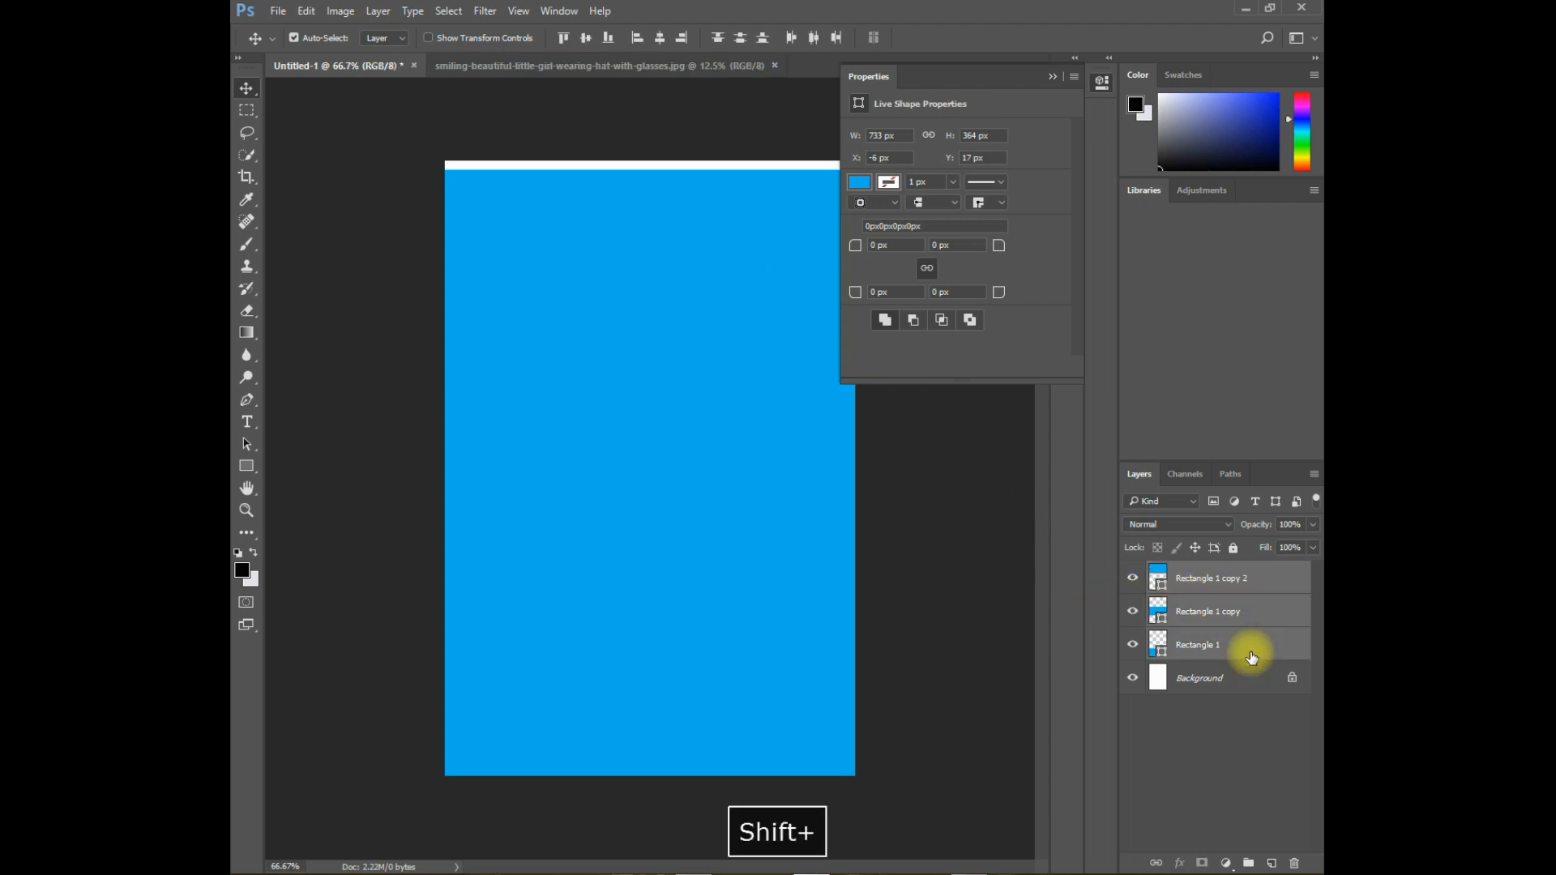
{"action": "key", "text": "ctrl+t"}
{"action": "left_click_drag", "start_coordinate": [655, 169], "coordinate": [658, 149]}
{"action": "key", "text": "Return"}
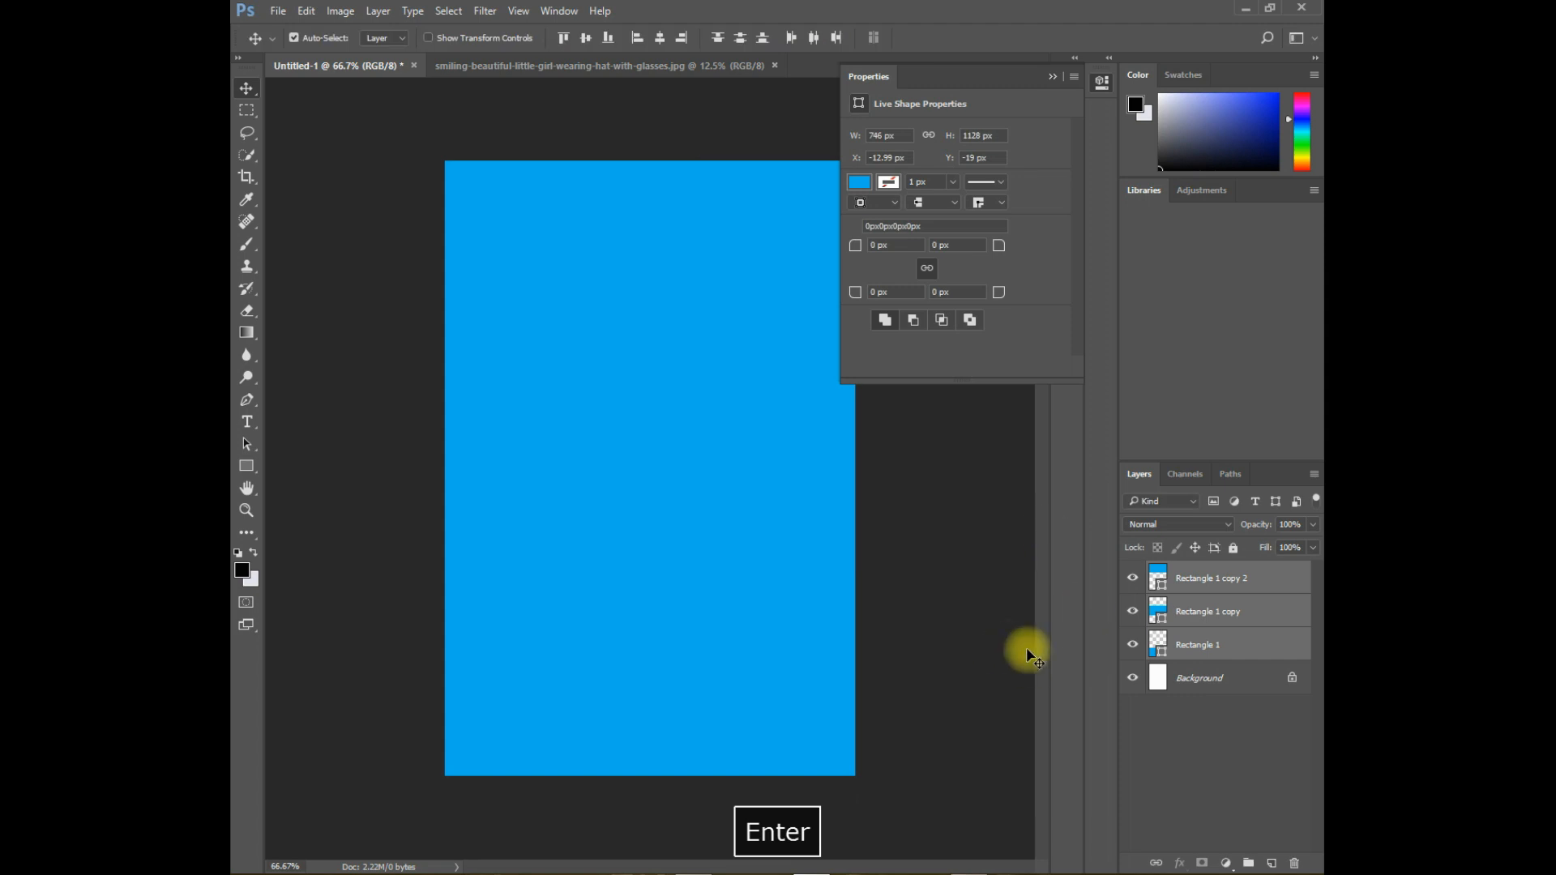
Change the fill of the middle rectangle to a soft light yellow.
{"action": "left_click", "coordinate": [1278, 611]}
{"action": "double_click", "coordinate": [1278, 609]}
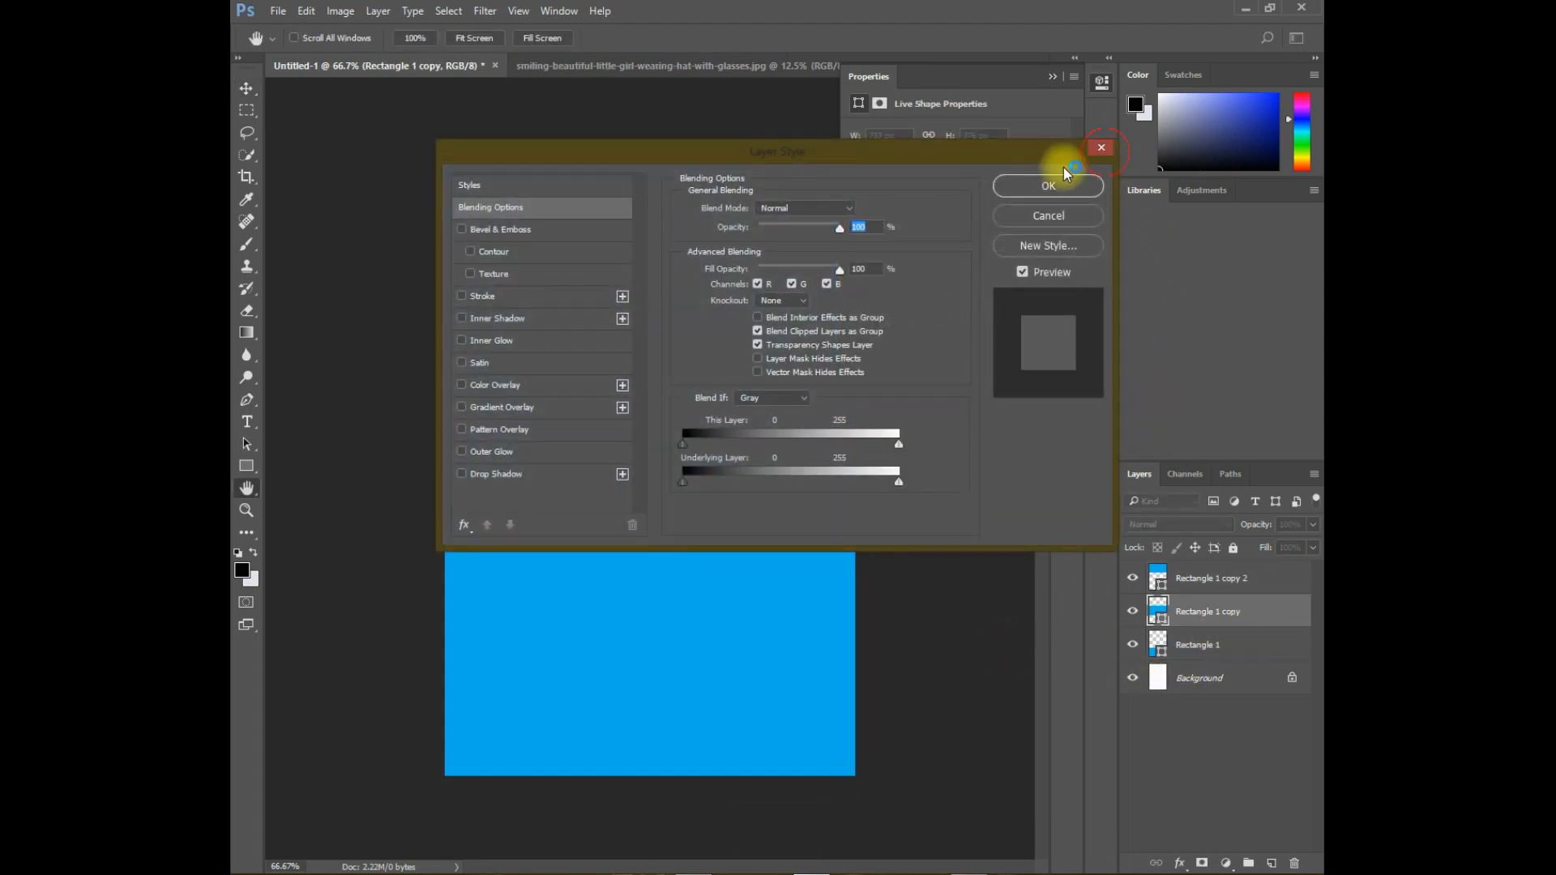
{"action": "left_click", "coordinate": [860, 184]}
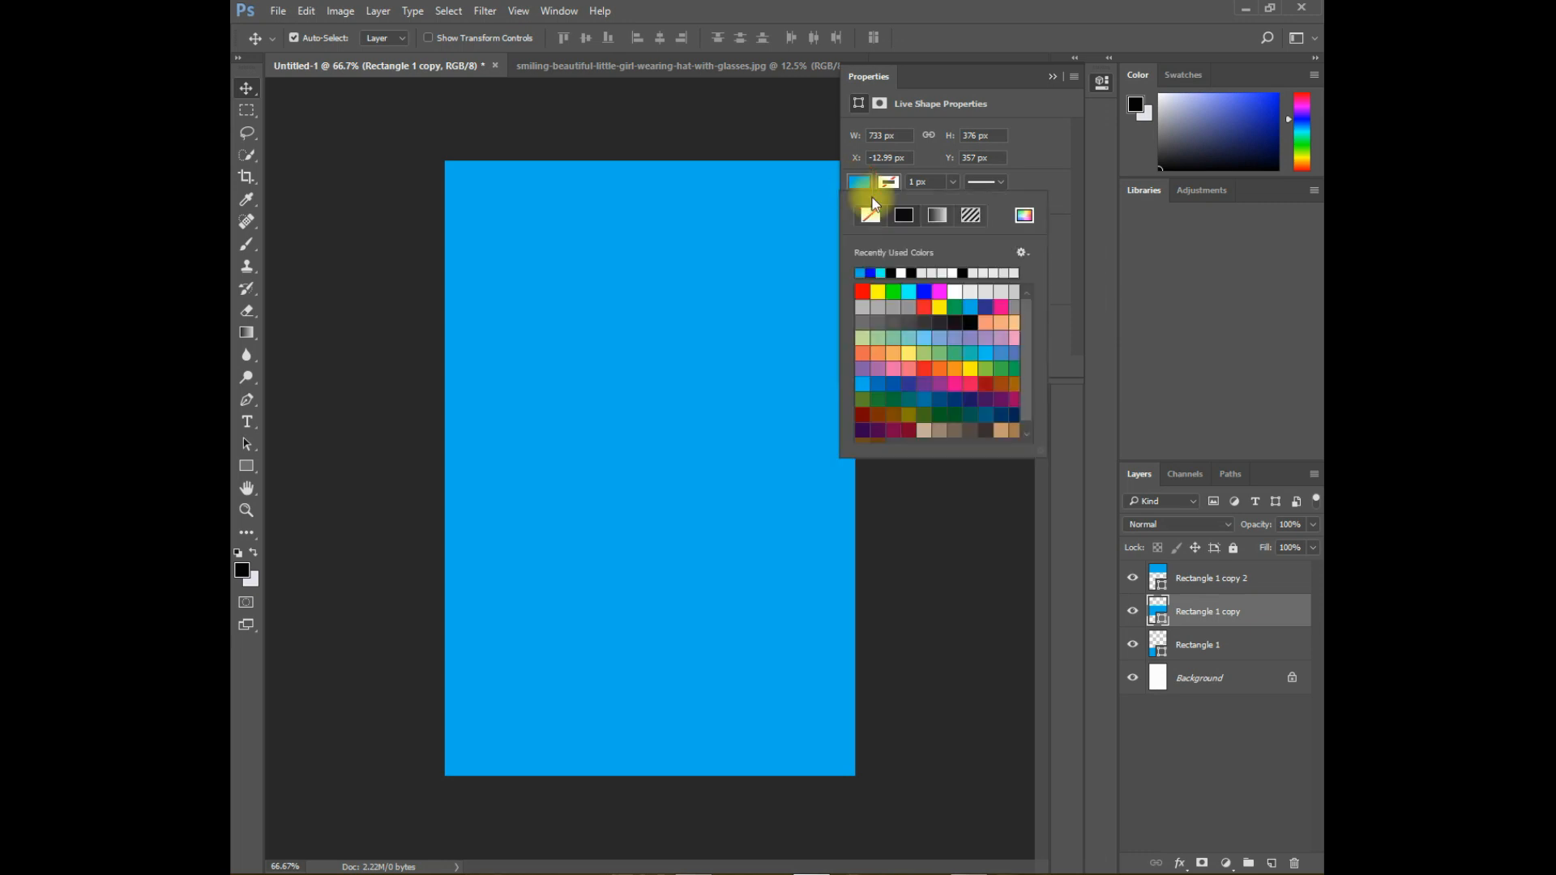
{"action": "left_click", "coordinate": [882, 293]}
{"action": "left_click", "coordinate": [940, 307]}
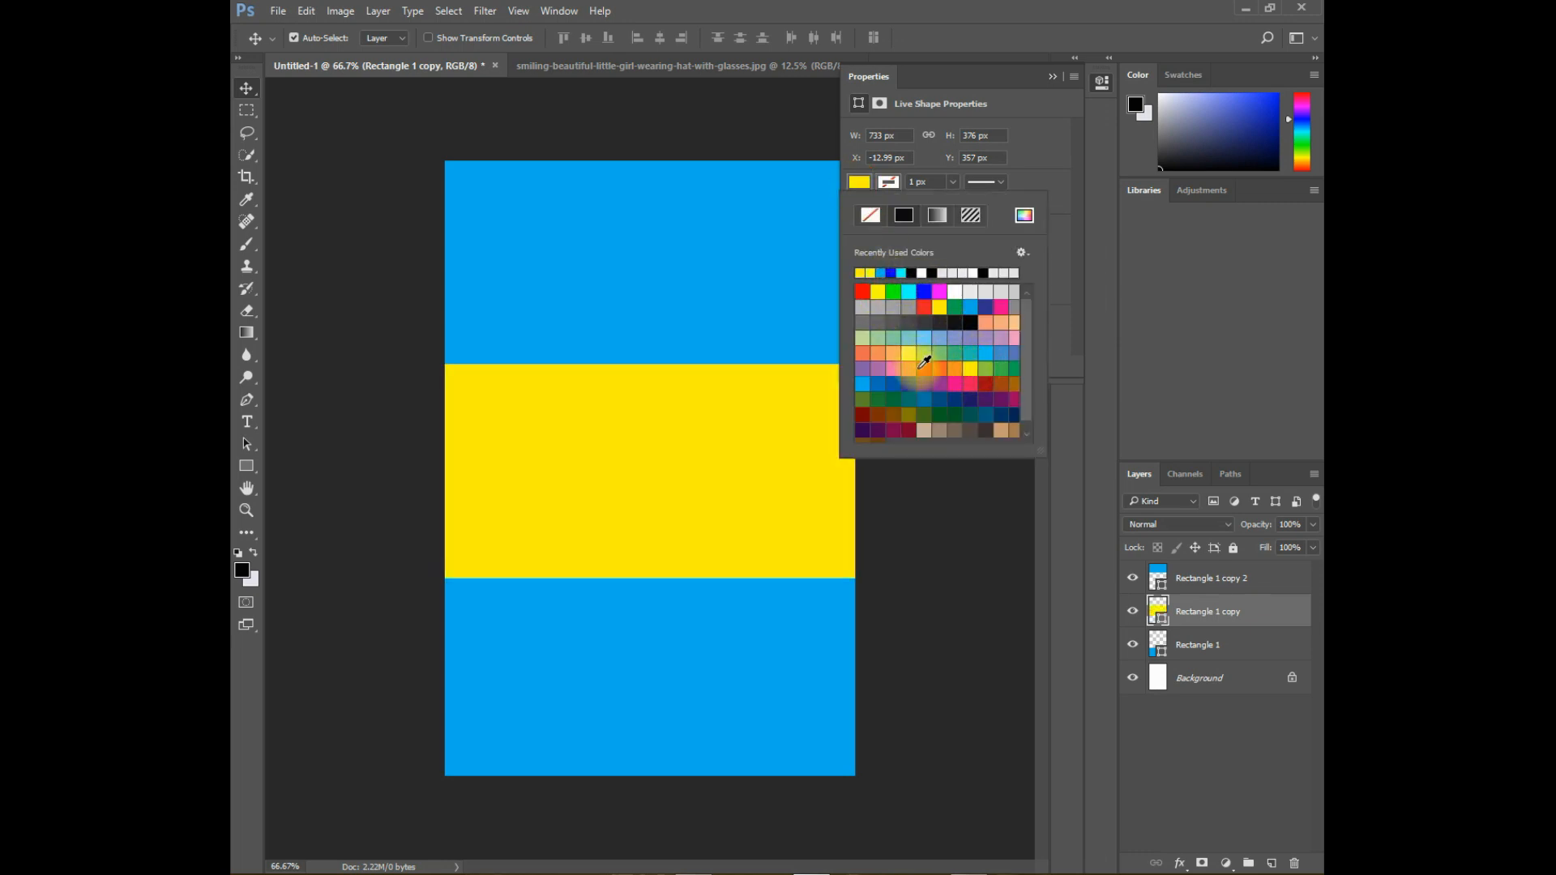
{"action": "left_click", "coordinate": [1002, 430]}
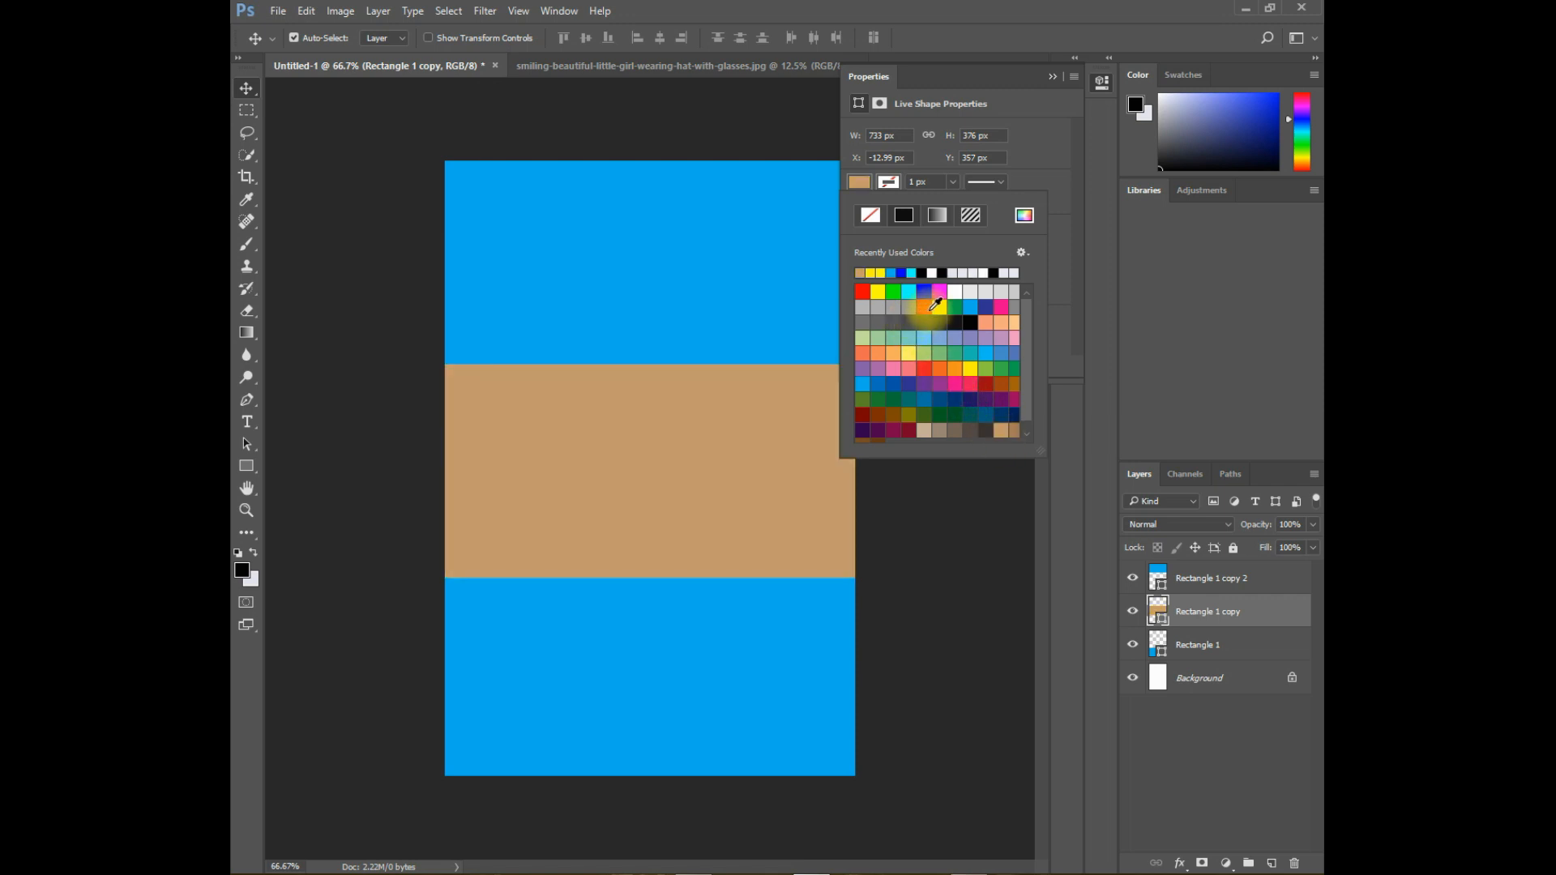
{"action": "left_click", "coordinate": [939, 307]}
{"action": "left_click", "coordinate": [908, 350]}
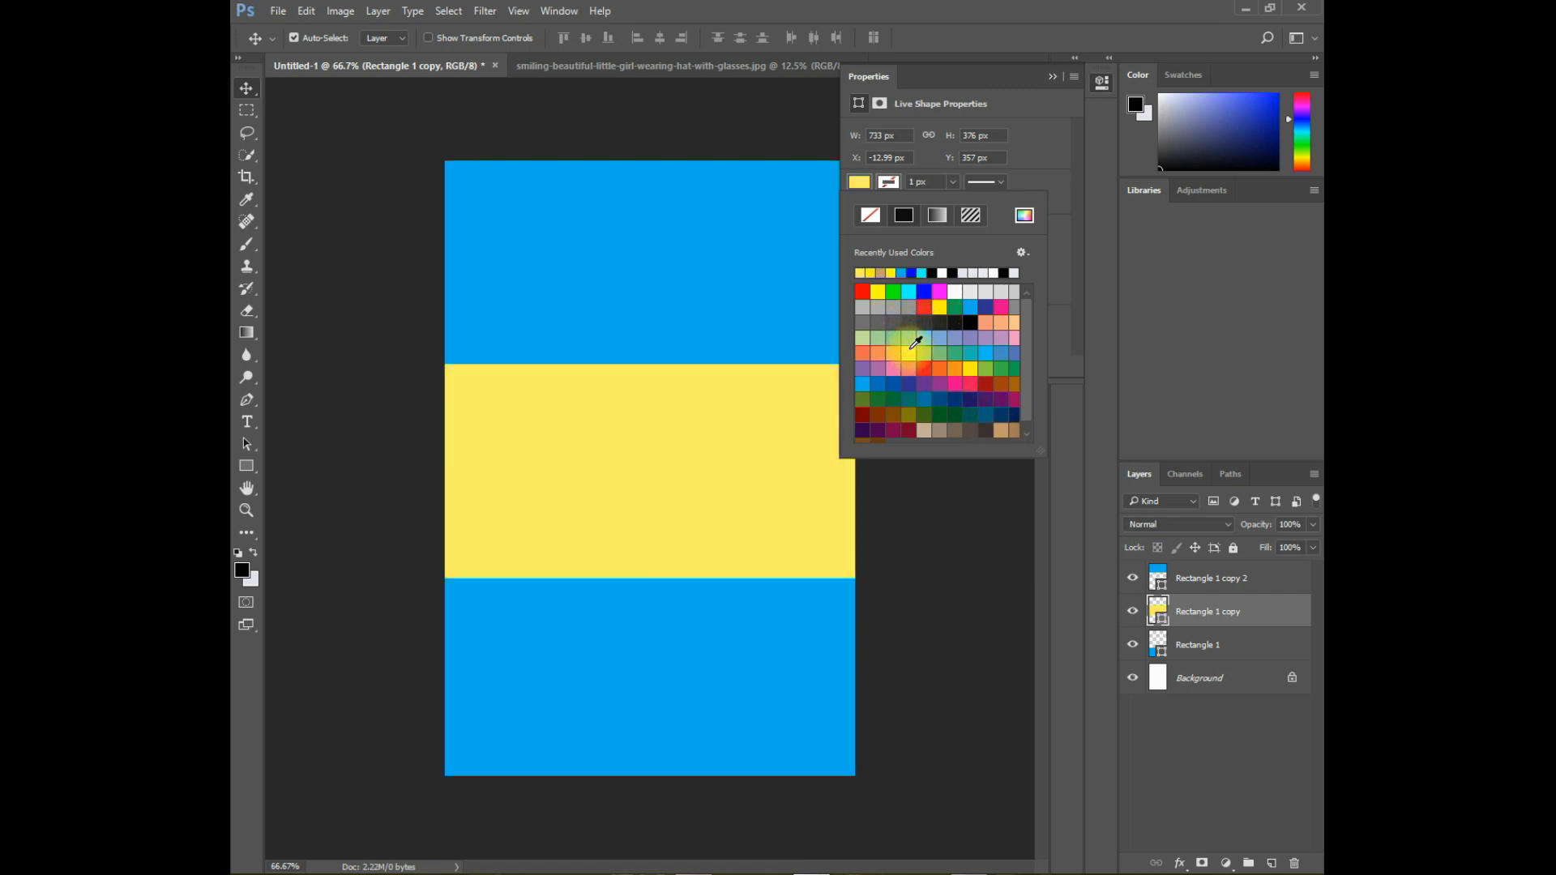
{"action": "left_click", "coordinate": [1052, 78]}
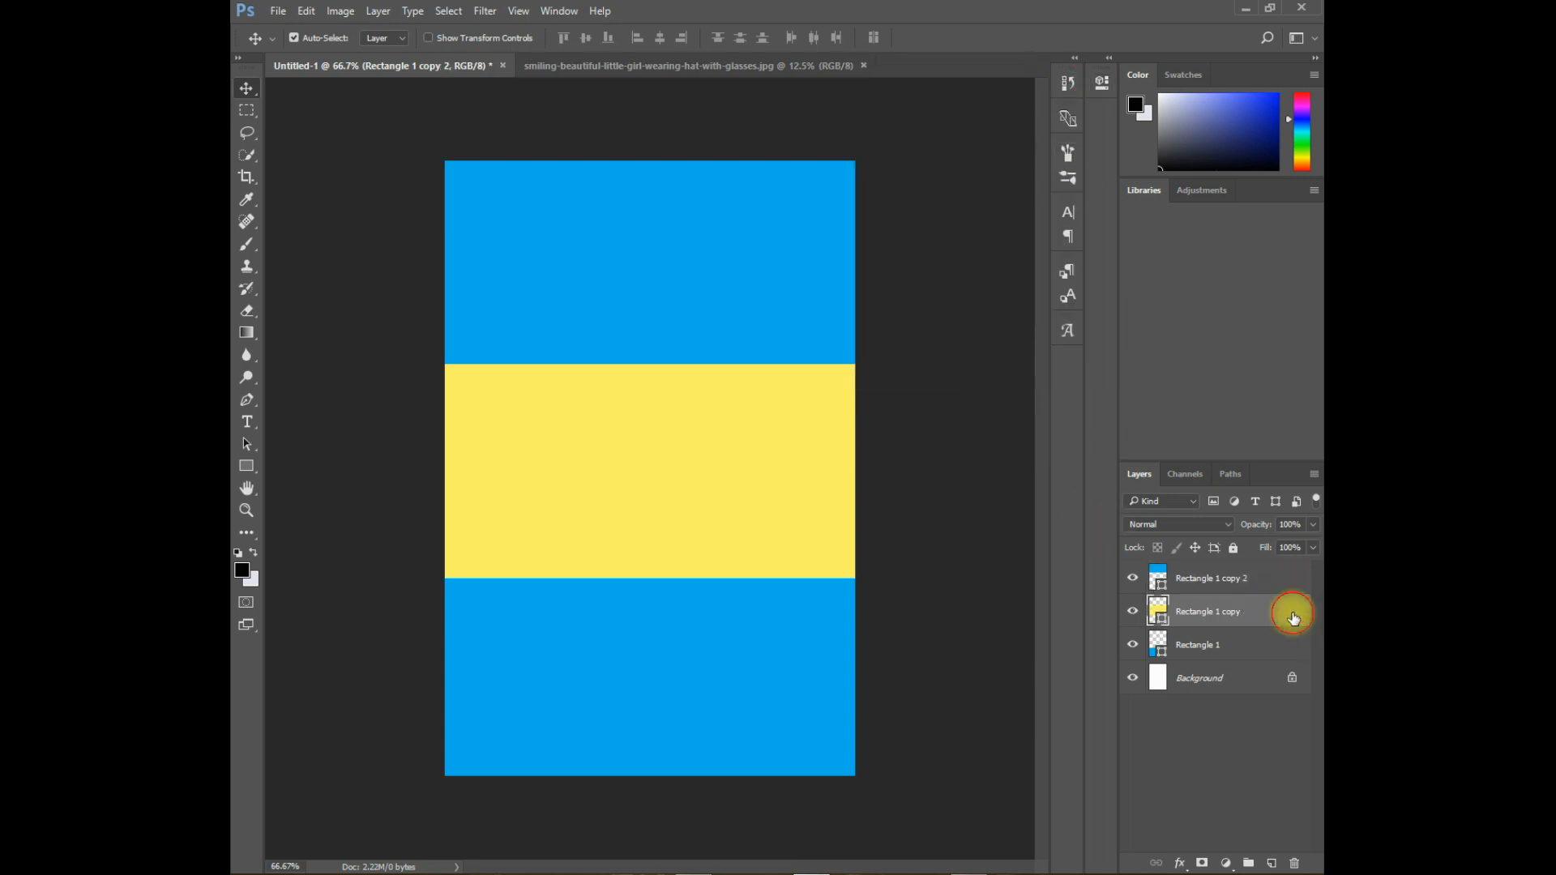
Group the three rectangle layers together.
{"action": "left_click", "coordinate": [1282, 587]}
{"action": "left_click", "coordinate": [1279, 648], "text": "shift"}
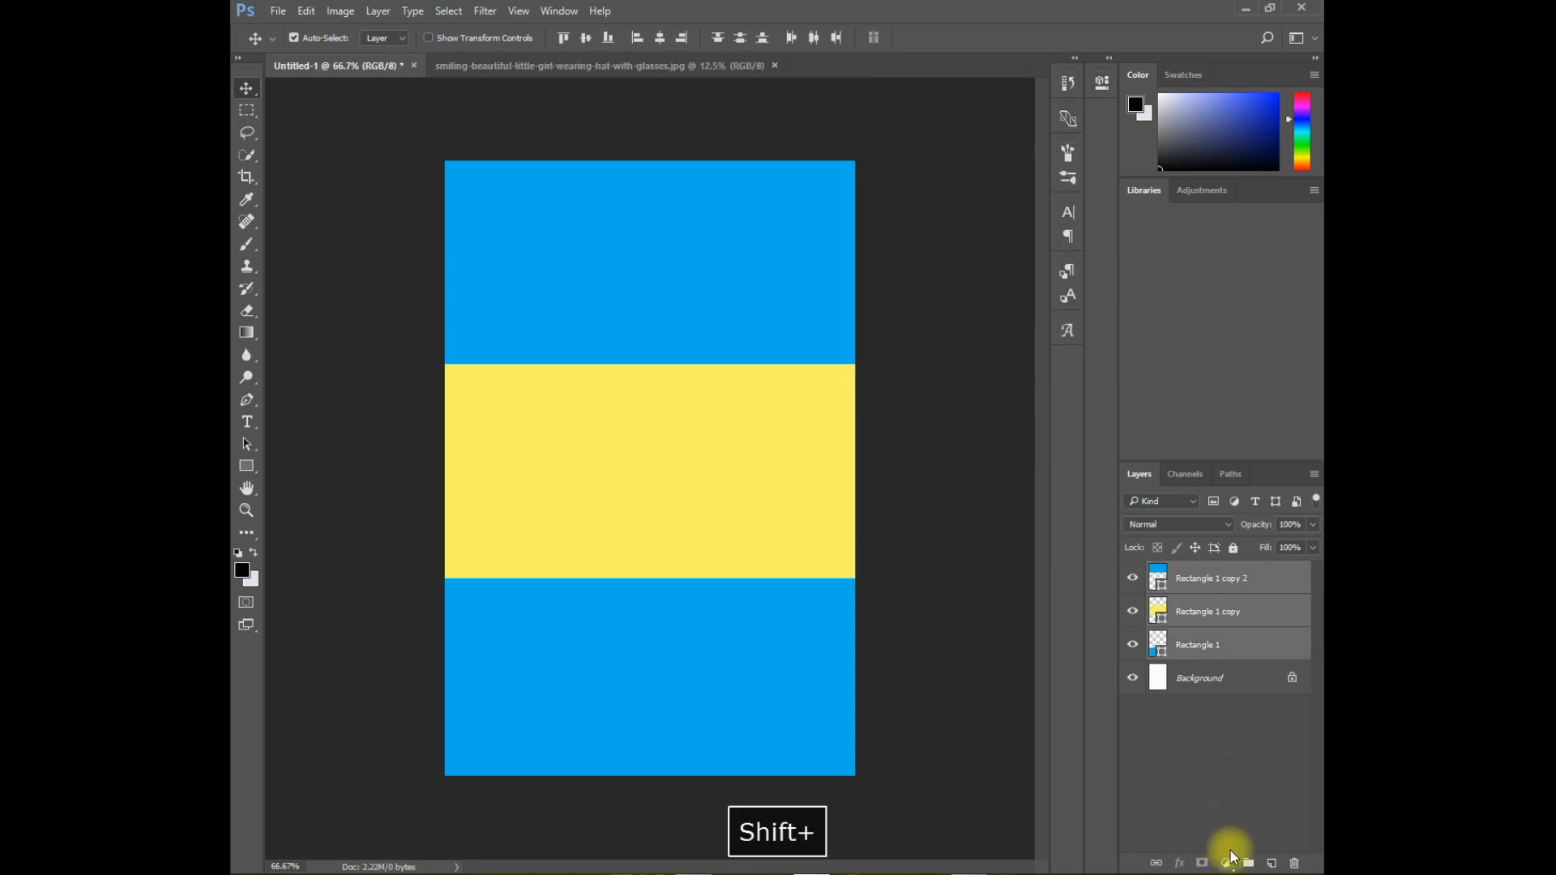
{"action": "left_click", "coordinate": [1247, 863]}
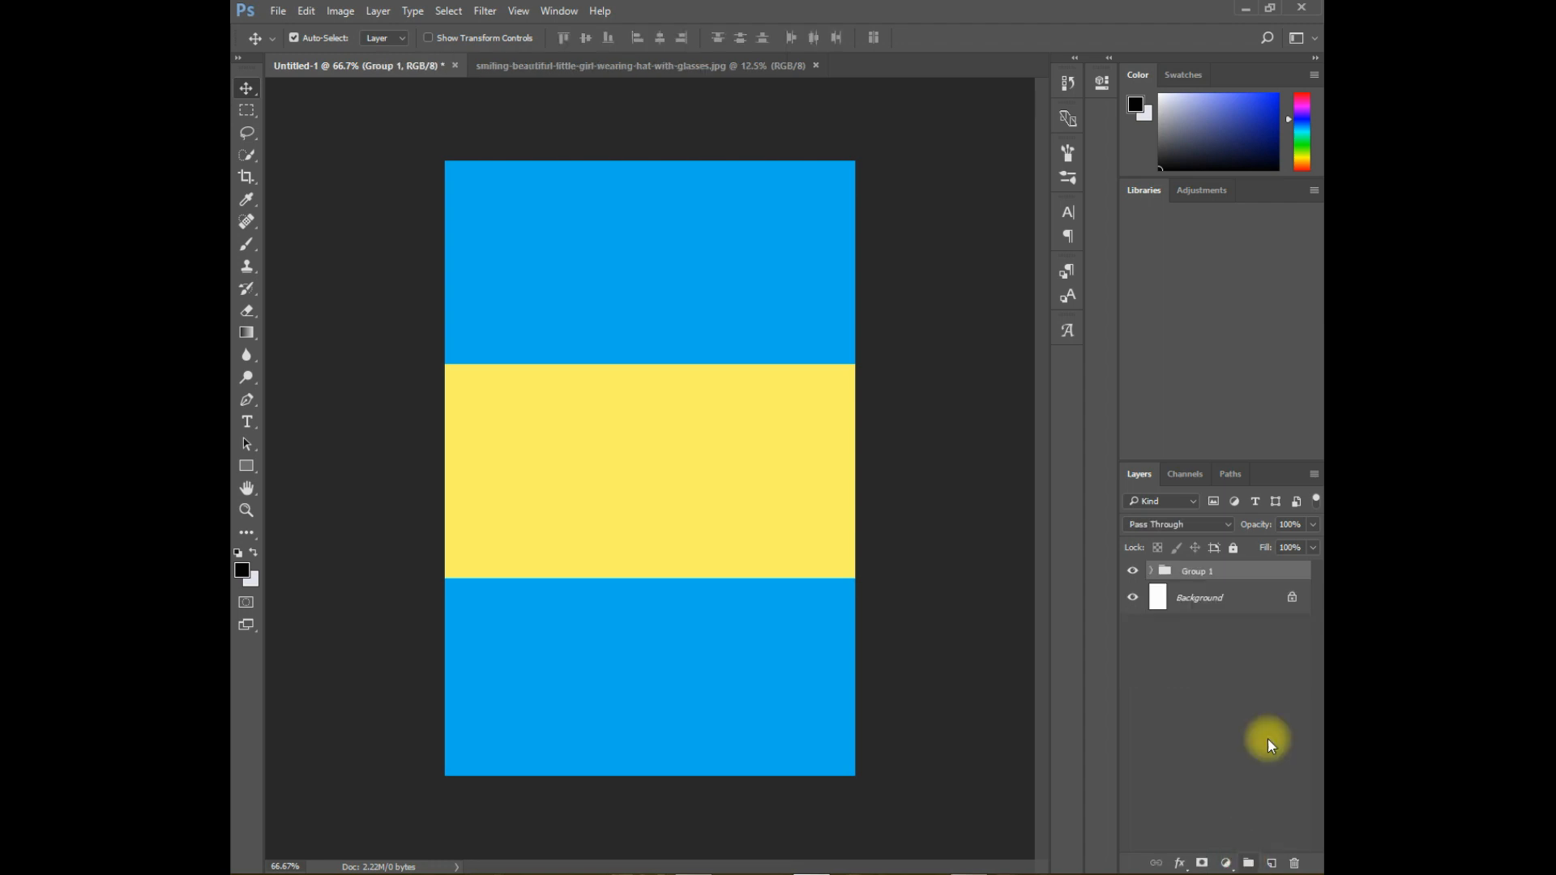
{"action": "double_click", "coordinate": [1221, 575]}
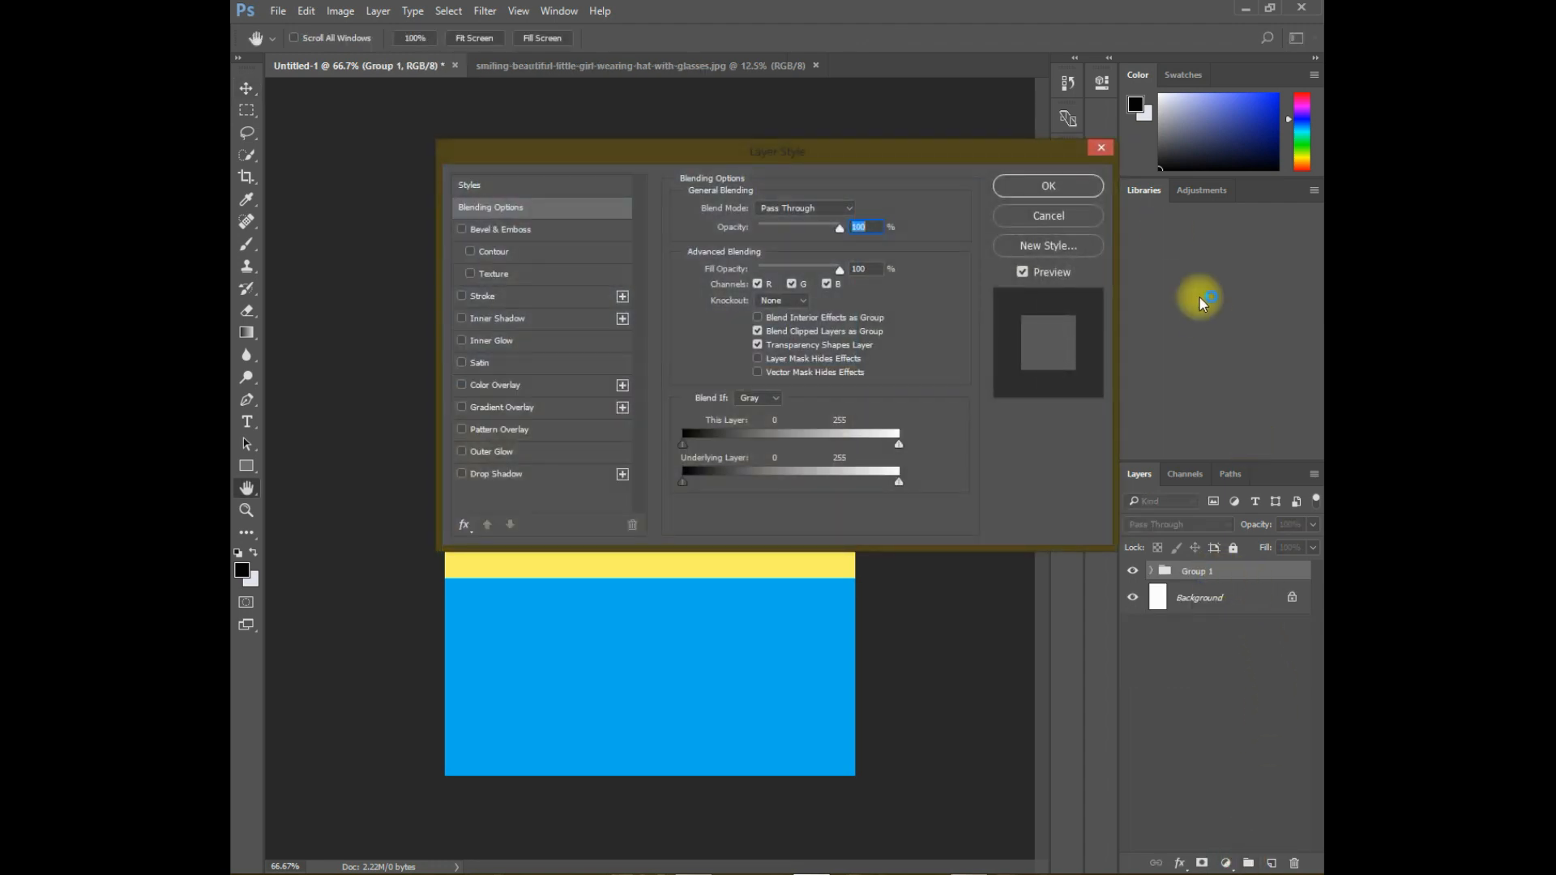
{"action": "left_click", "coordinate": [1108, 146]}
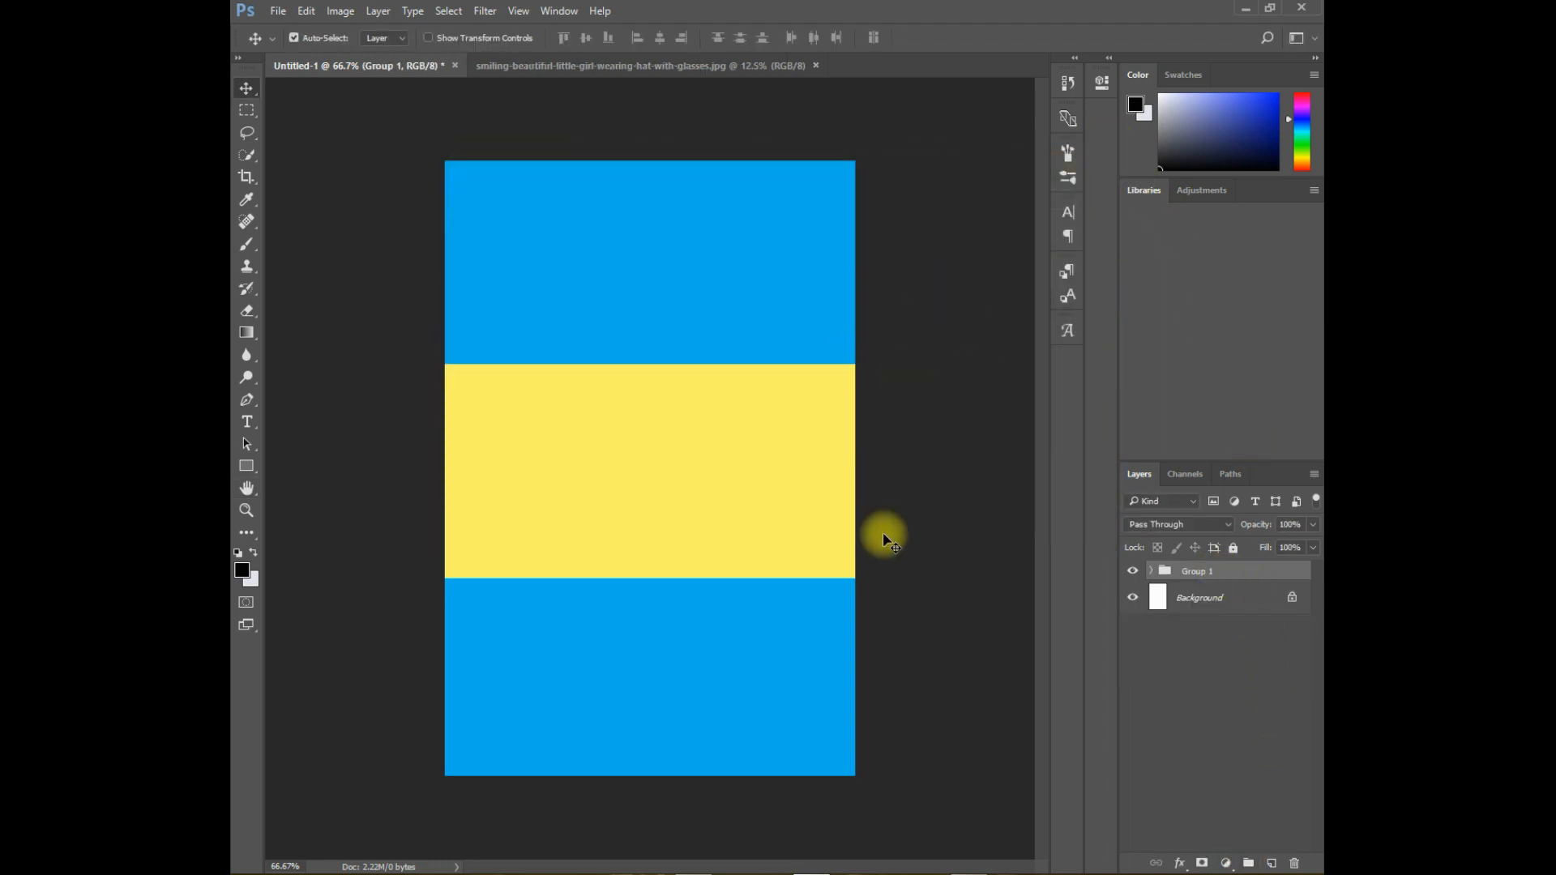
In the photo document, select the girl with Quick Selection and copy her to a new layer.
{"action": "left_click", "coordinate": [643, 66]}
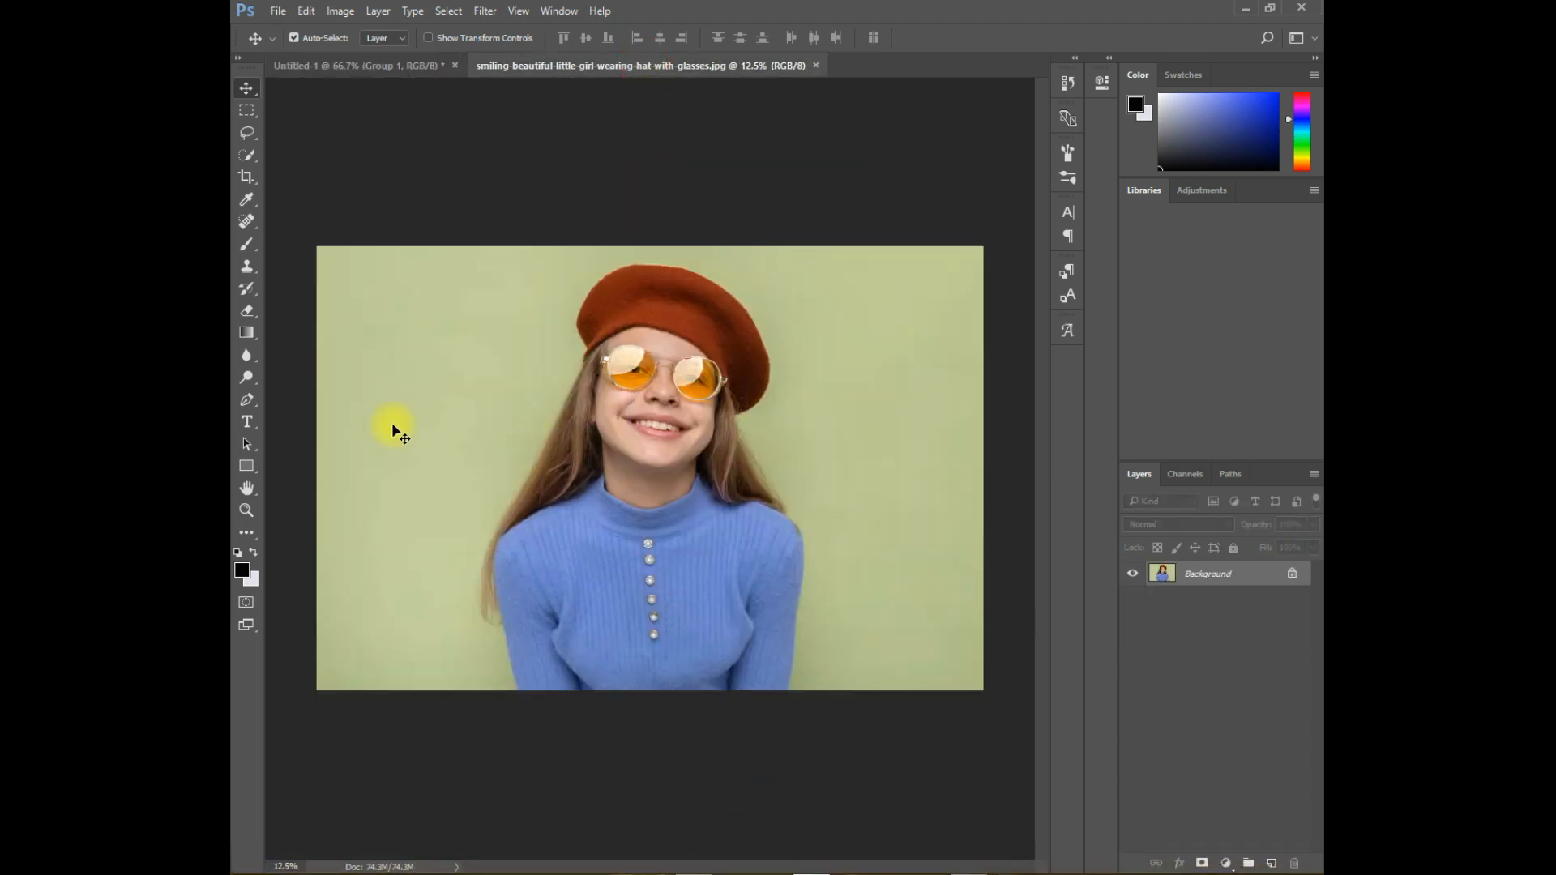
{"action": "left_click", "coordinate": [247, 155]}
{"action": "mouse_move", "coordinate": [589, 345]}
{"action": "left_mouse_down"}
{"action": "mouse_move", "coordinate": [620, 303]}
{"action": "mouse_move", "coordinate": [687, 323]}
{"action": "mouse_move", "coordinate": [688, 512]}
{"action": "mouse_move", "coordinate": [747, 558]}
{"action": "mouse_move", "coordinate": [725, 664]}
{"action": "mouse_move", "coordinate": [661, 665]}
{"action": "mouse_move", "coordinate": [616, 573]}
{"action": "mouse_move", "coordinate": [618, 476]}
{"action": "mouse_move", "coordinate": [567, 464]}
{"action": "mouse_move", "coordinate": [495, 600]}
{"action": "mouse_move", "coordinate": [609, 516]}
{"action": "mouse_move", "coordinate": [748, 491]}
{"action": "mouse_move", "coordinate": [767, 509]}
{"action": "mouse_move", "coordinate": [715, 453]}
{"action": "mouse_move", "coordinate": [685, 371]}
{"action": "mouse_move", "coordinate": [667, 360]}
{"action": "mouse_move", "coordinate": [582, 469]}
{"action": "mouse_move", "coordinate": [541, 465]}
{"action": "mouse_move", "coordinate": [545, 431]}
{"action": "left_mouse_up"}
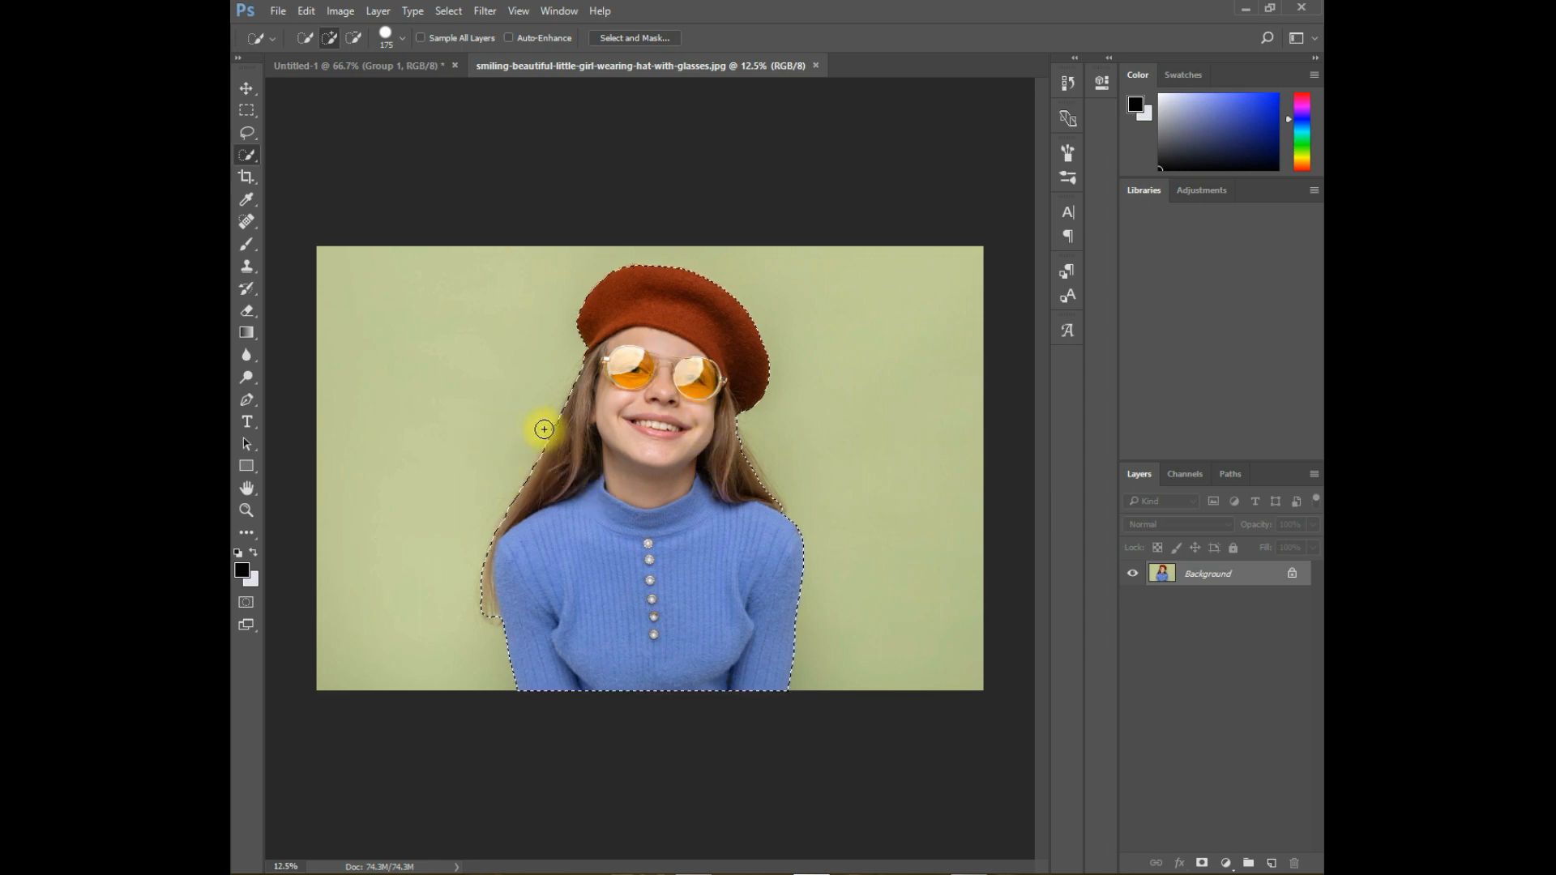
{"action": "left_click", "coordinate": [247, 88]}
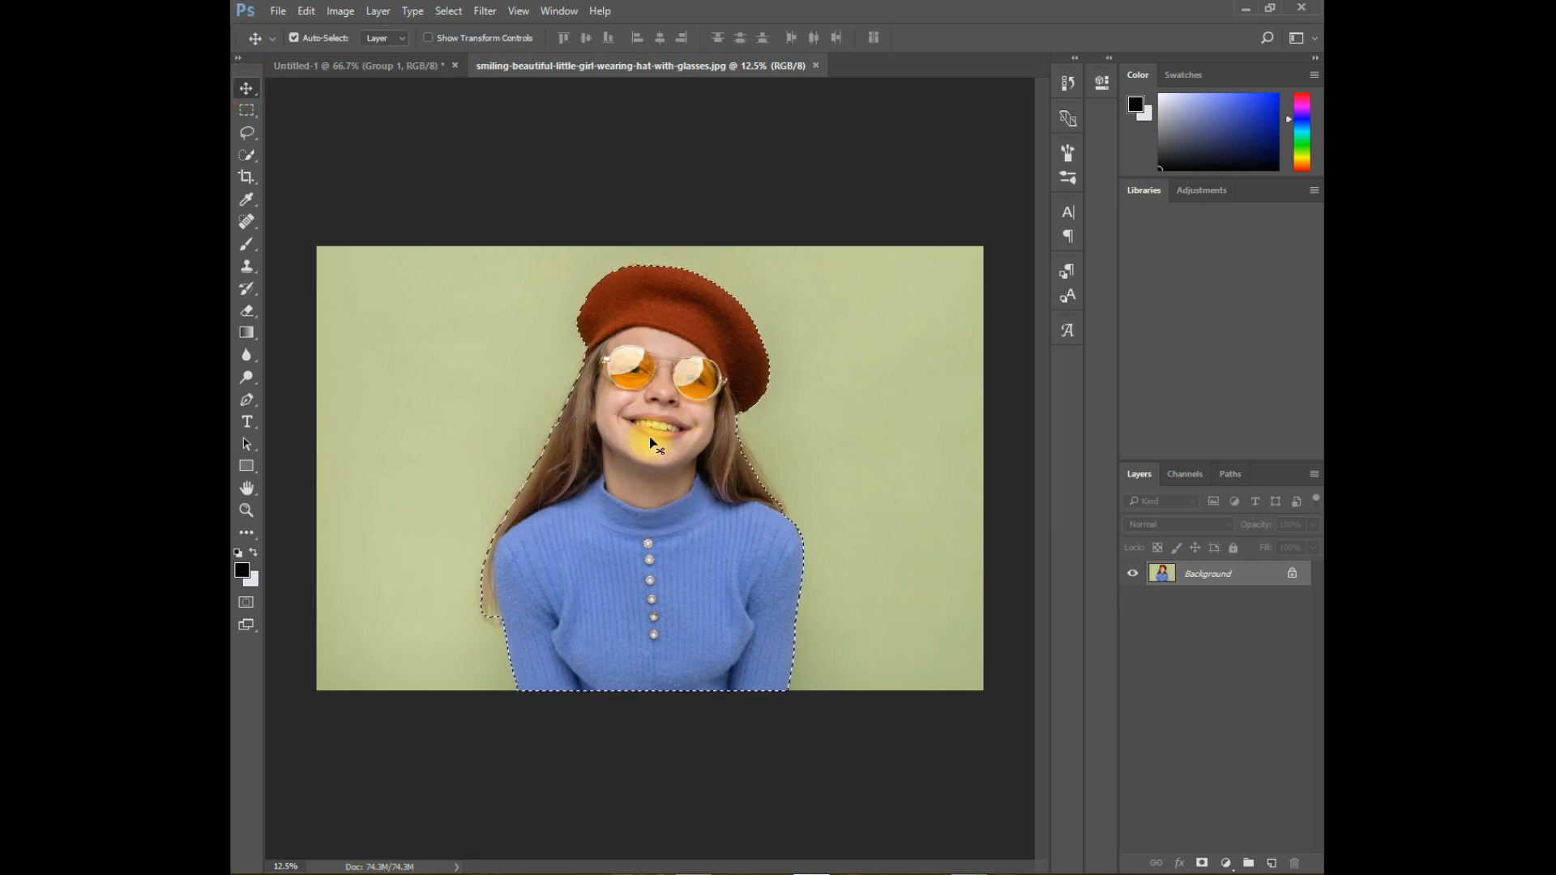
{"action": "left_click", "coordinate": [246, 156]}
{"action": "right_click", "coordinate": [614, 473]}
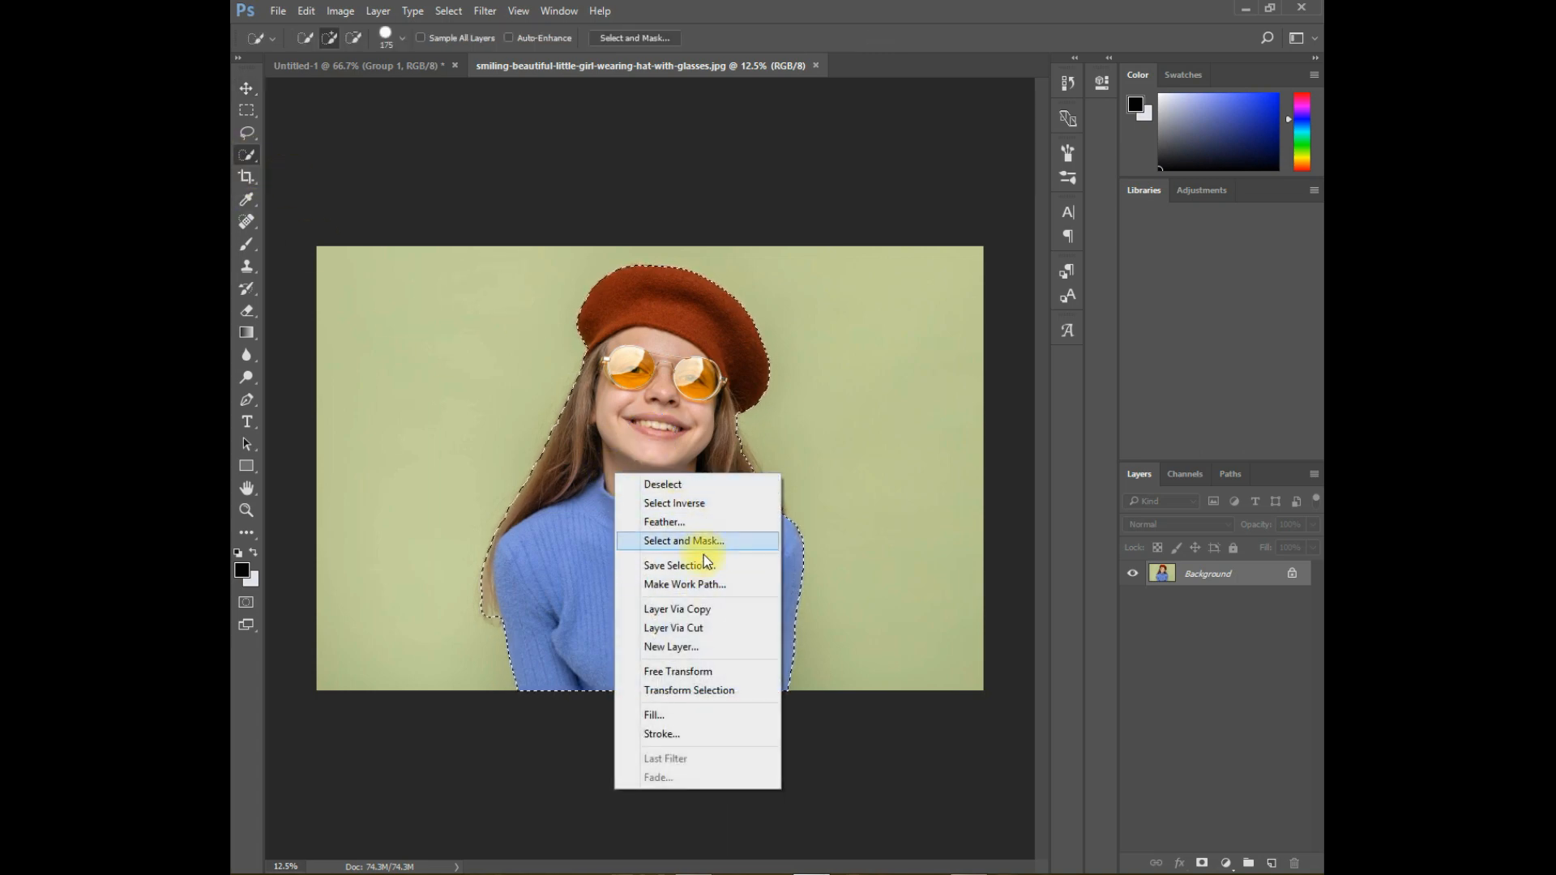
{"action": "left_click", "coordinate": [701, 613]}
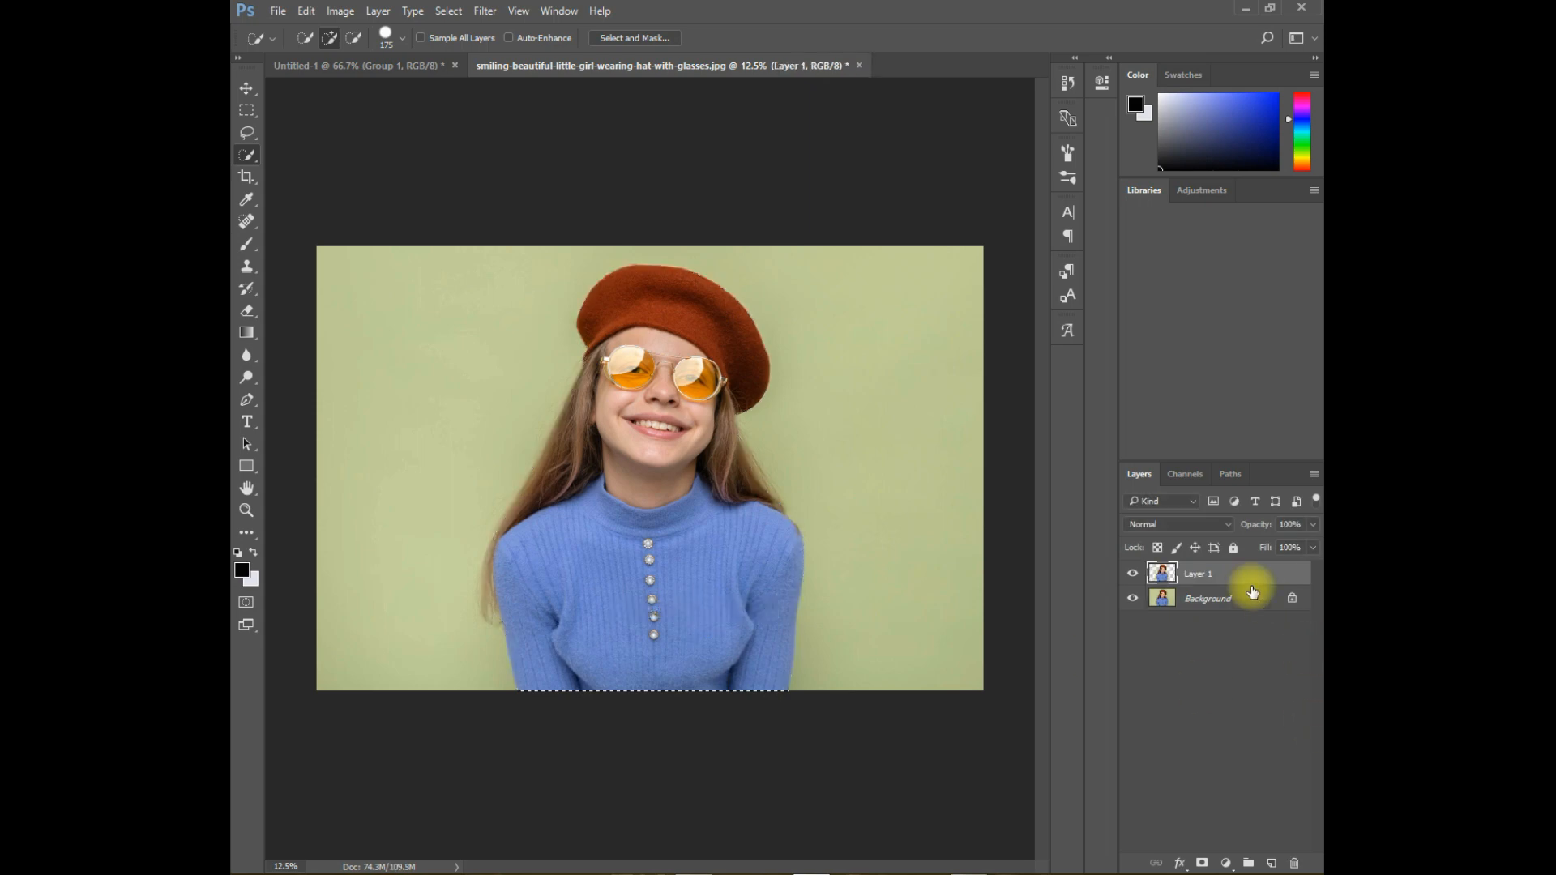
Bring the cut-out girl into the striped Untitled-1 document and scale her down to about 17.4%.
{"action": "left_click", "coordinate": [247, 89]}
{"action": "left_click_drag", "start_coordinate": [635, 429], "coordinate": [722, 597]}
{"action": "key", "text": "ctrl+t"}
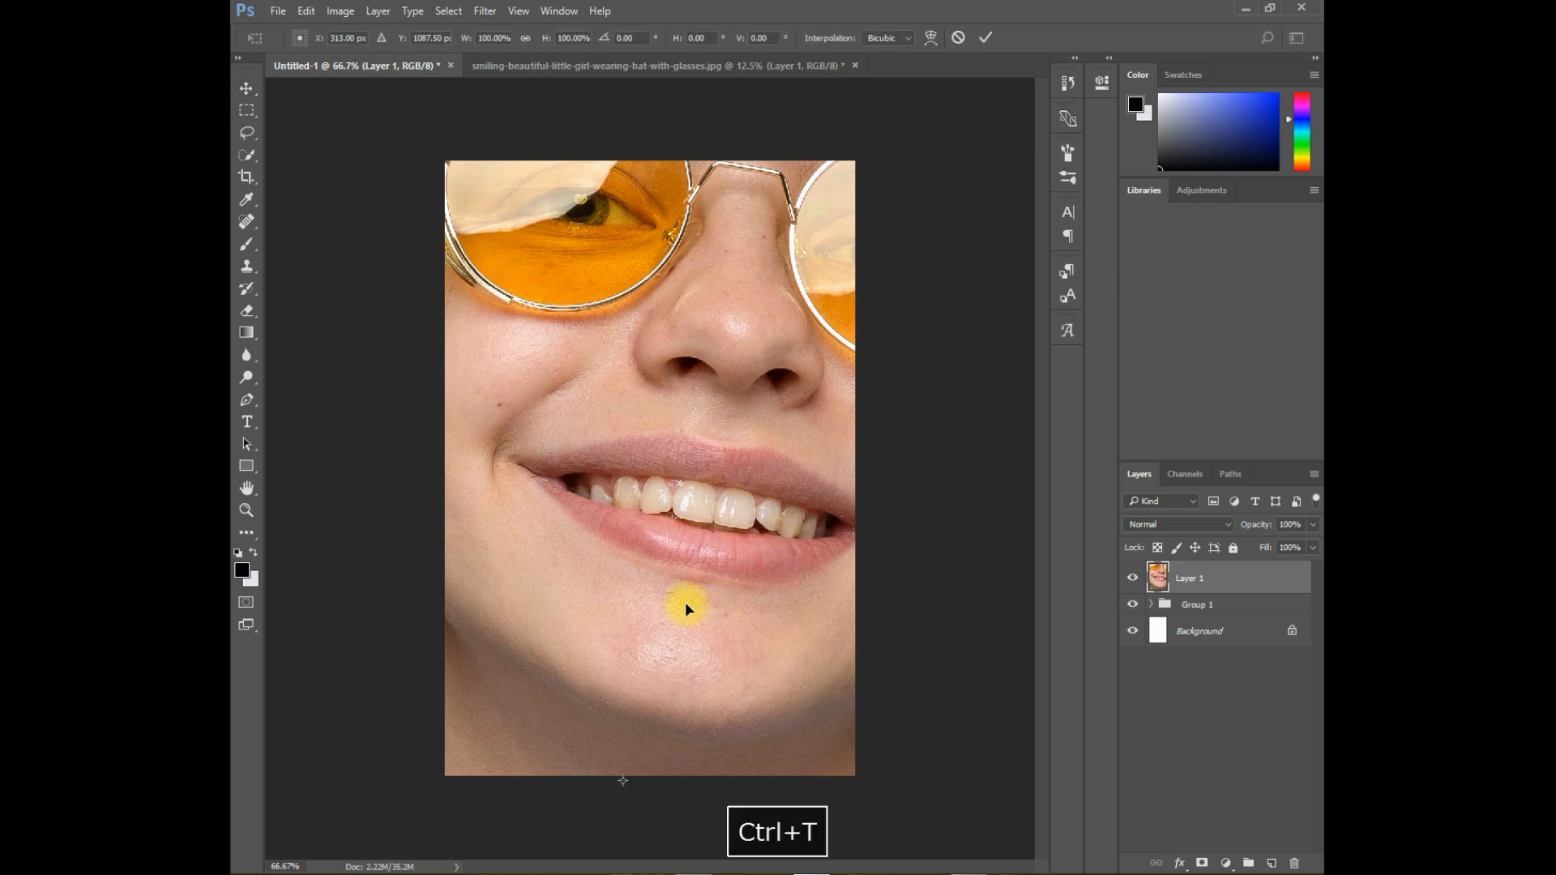
{"action": "key", "text": "z"}
{"action": "scroll", "coordinate": [686, 609], "scroll_direction": "down", "scroll_amount": 5}
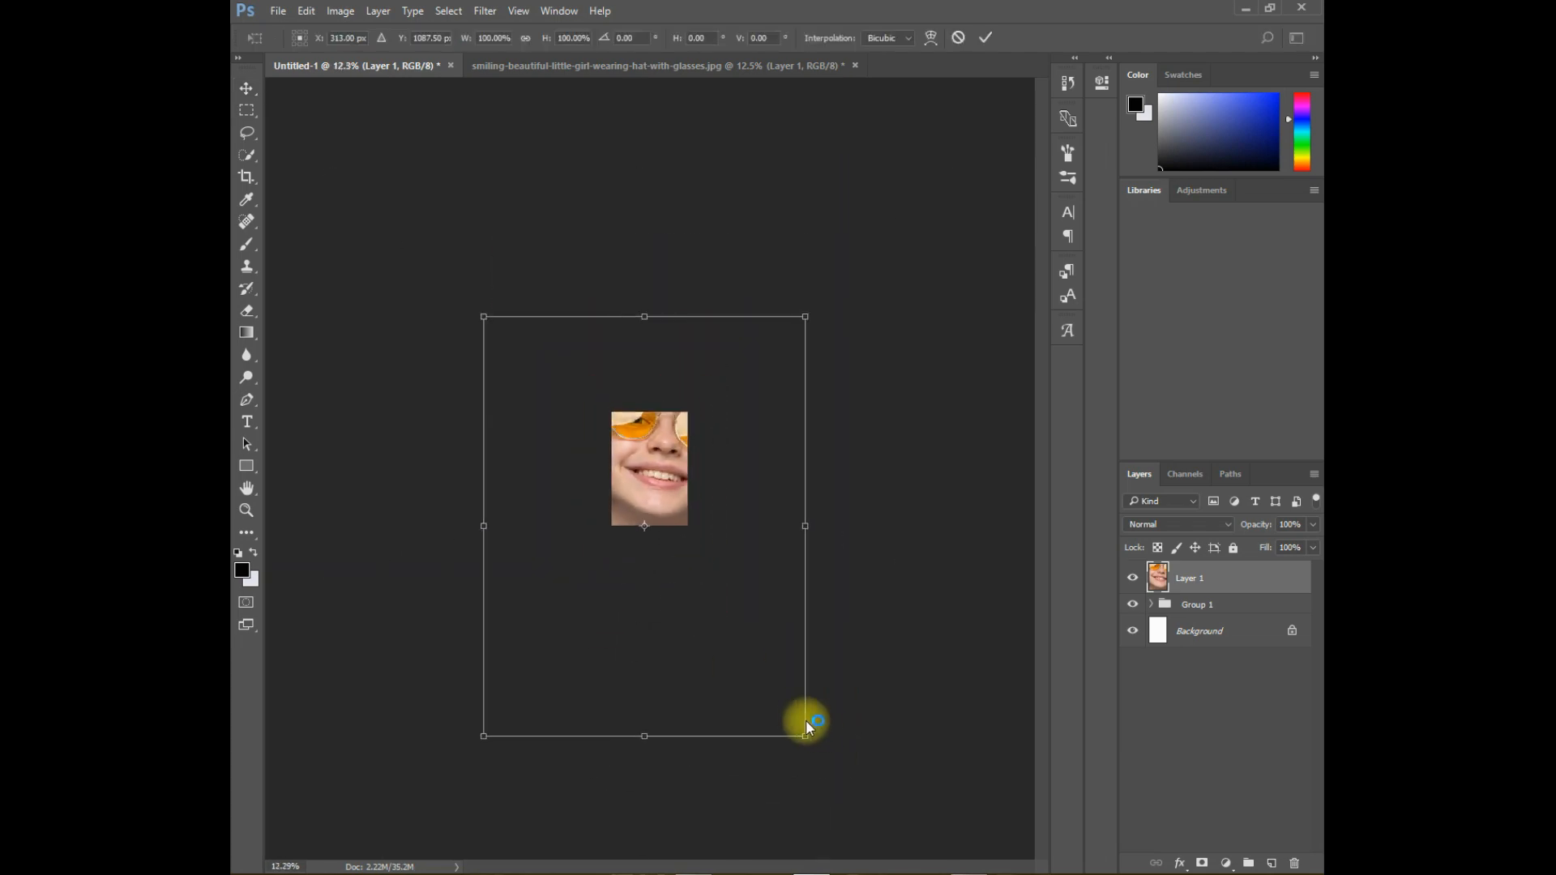
{"action": "left_click_drag", "start_coordinate": [805, 736], "coordinate": [662, 510]}
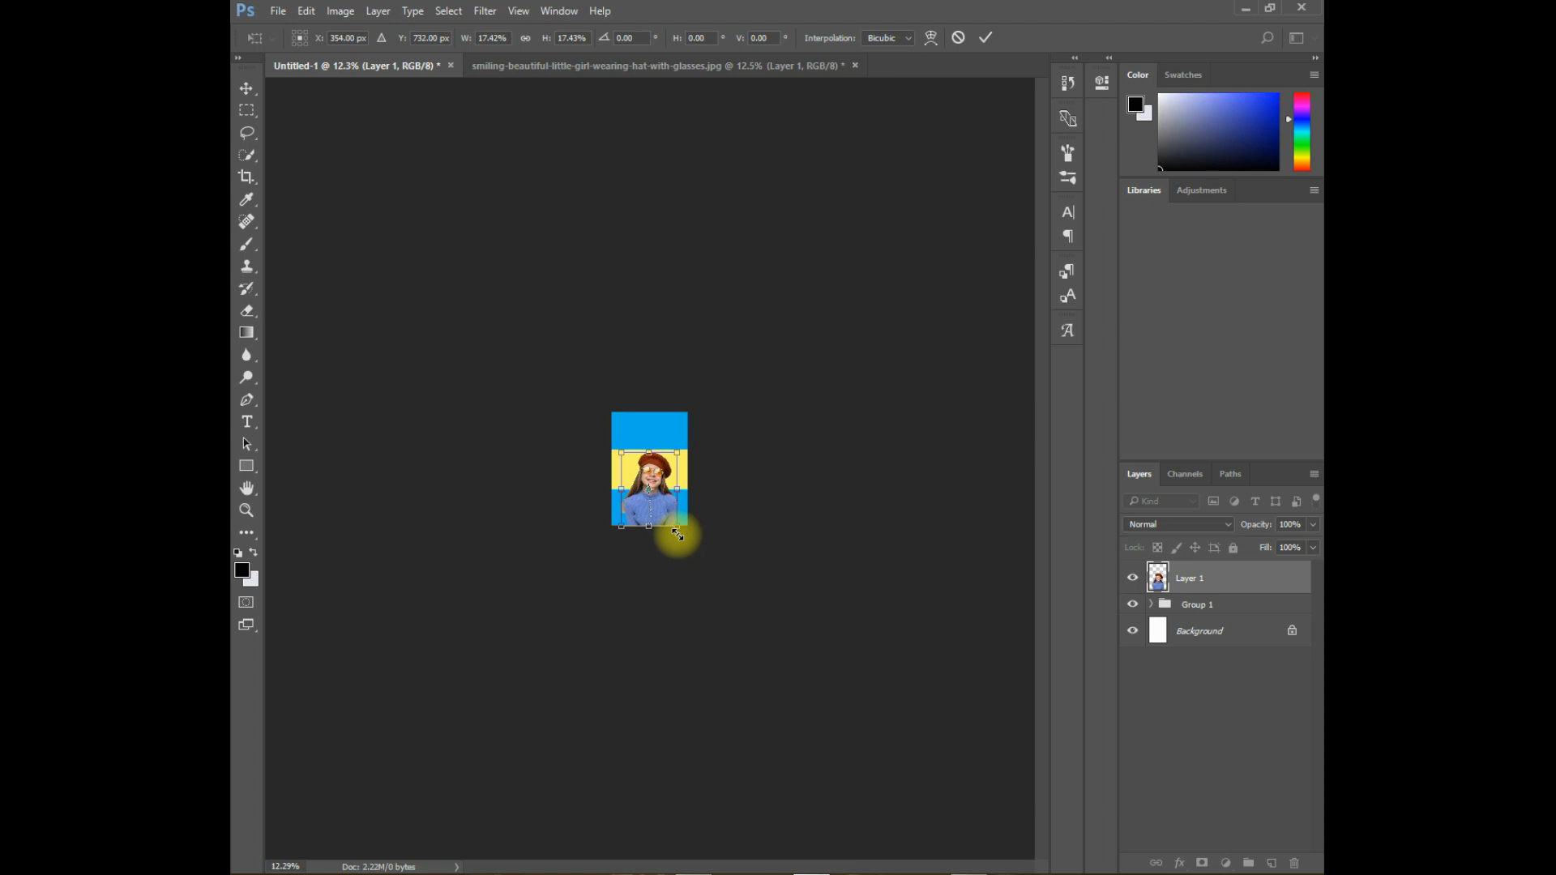
{"action": "key", "text": "Return"}
Reposition and enlarge the girl so she fills most of the canvas width and her sweater meets the bottom edge.
{"action": "key", "text": "z"}
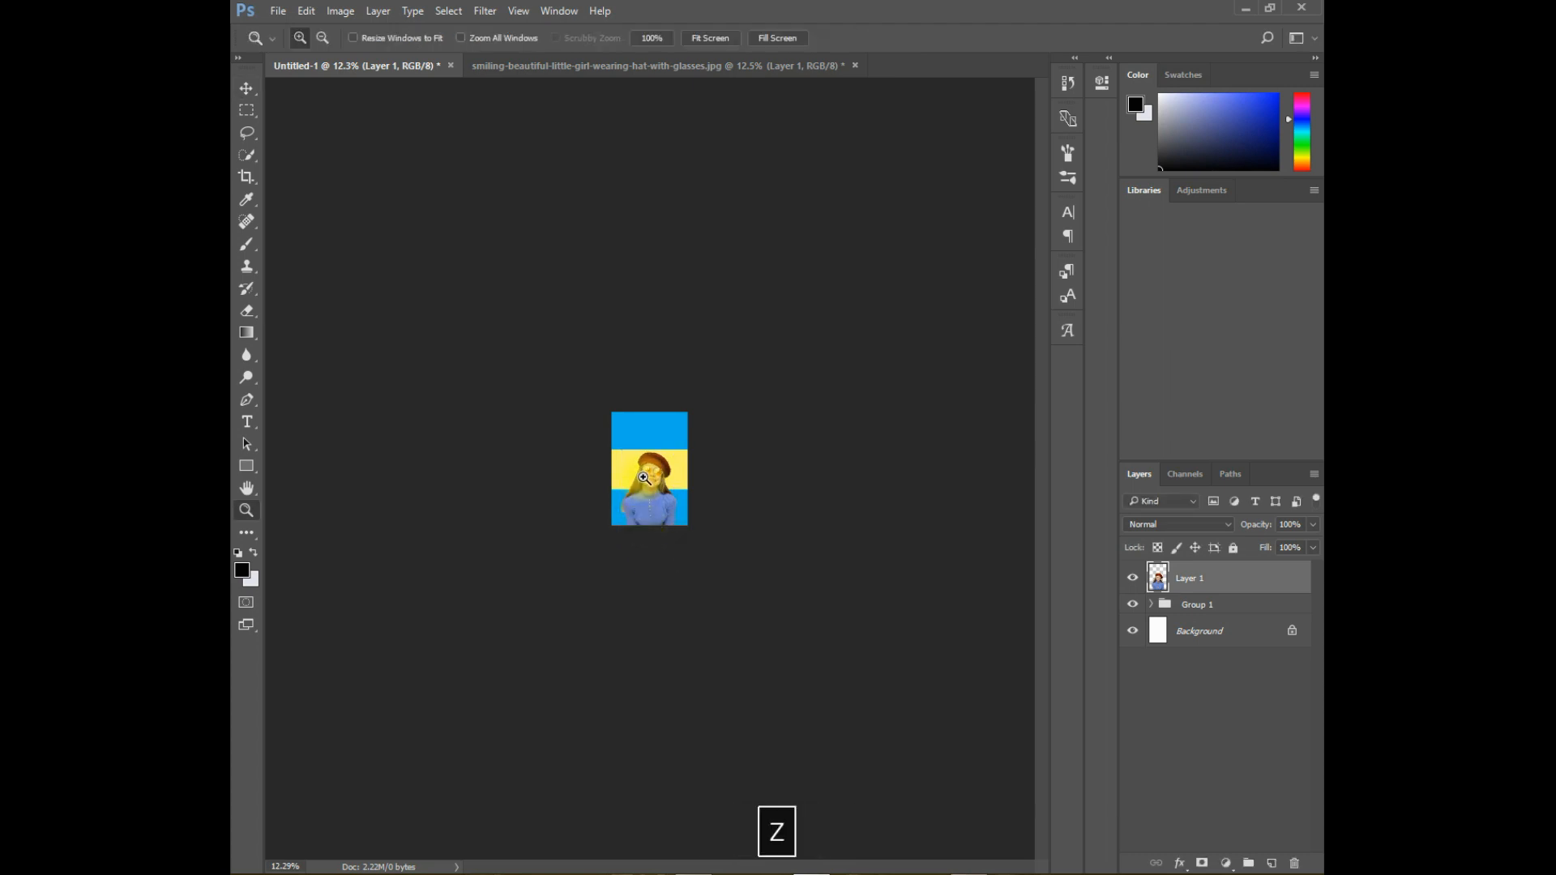
{"action": "left_click", "coordinate": [645, 478]}
{"action": "left_click", "coordinate": [652, 491]}
{"action": "left_click", "coordinate": [661, 503]}
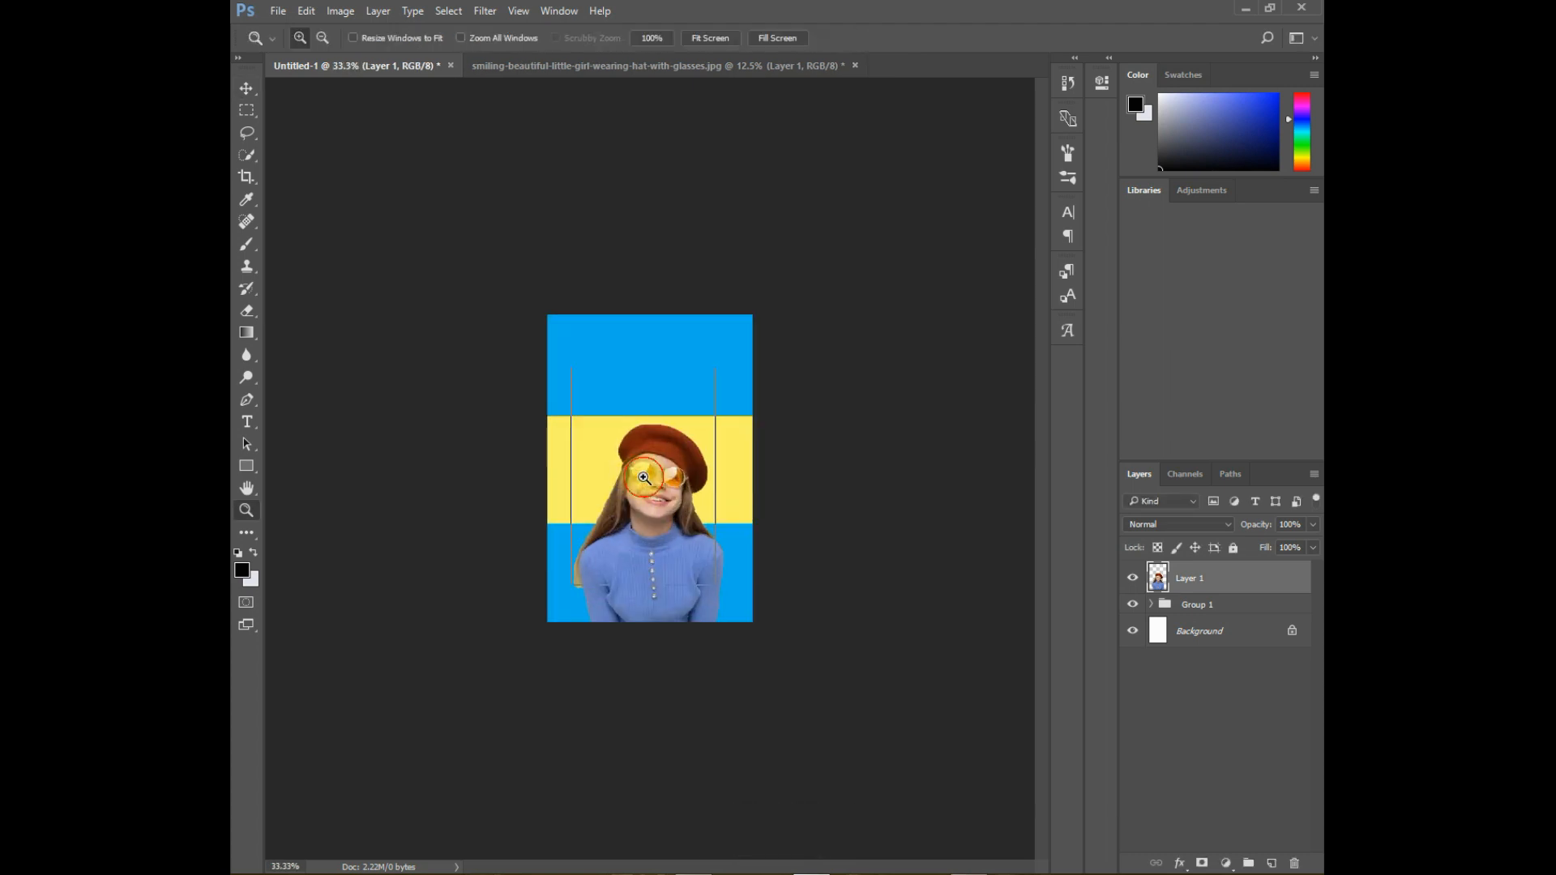
{"action": "left_click", "coordinate": [672, 522]}
{"action": "left_click", "coordinate": [729, 632]}
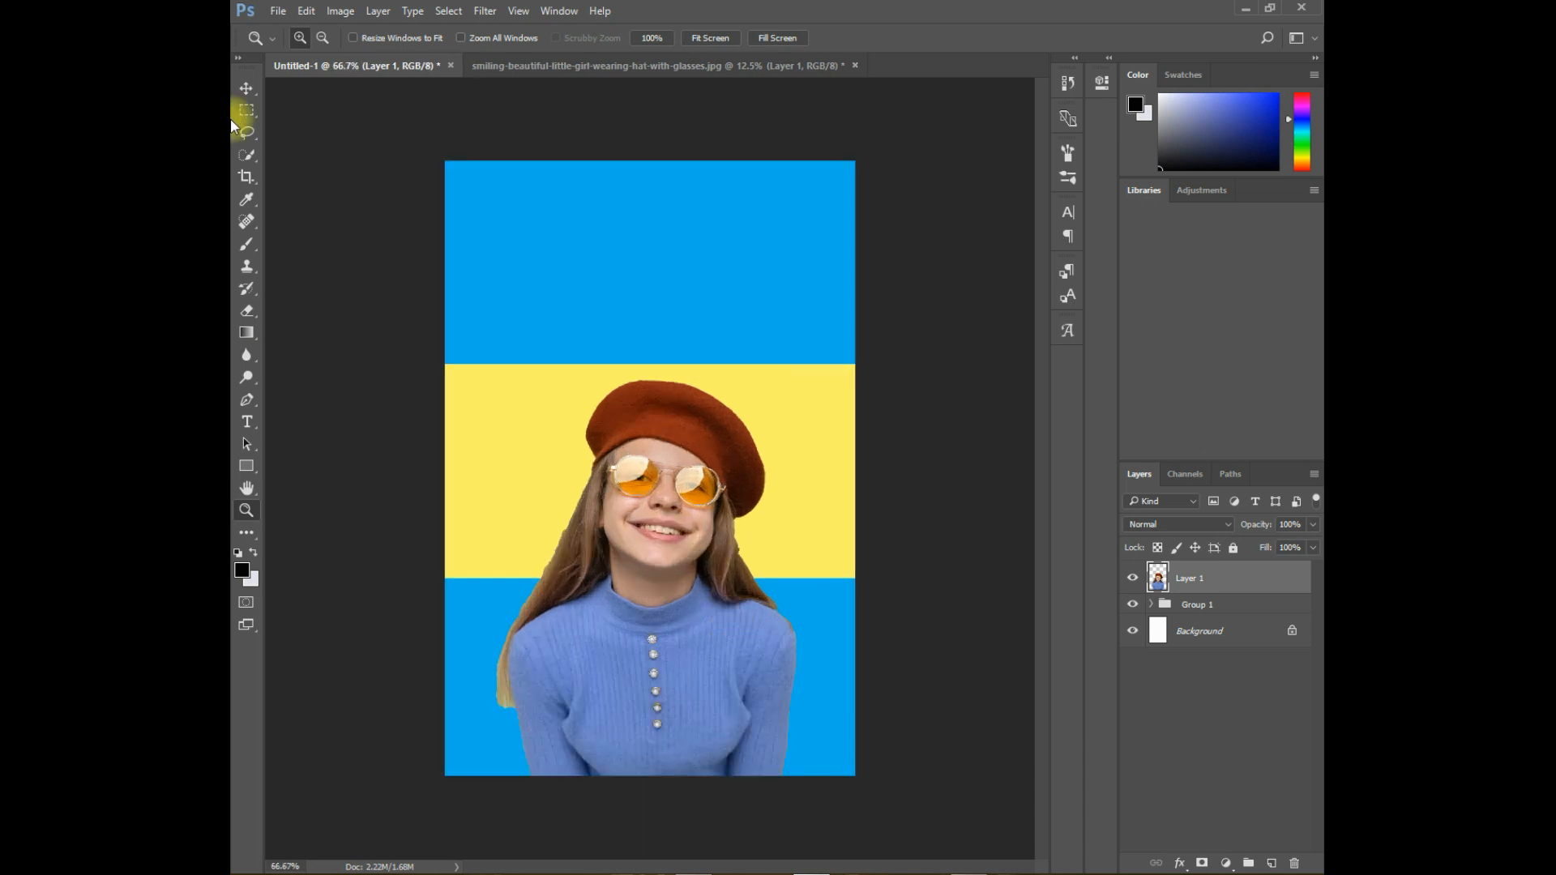
{"action": "left_click", "coordinate": [248, 89]}
{"action": "key", "text": "ctrl+t"}
{"action": "left_click_drag", "start_coordinate": [611, 578], "coordinate": [629, 533]}
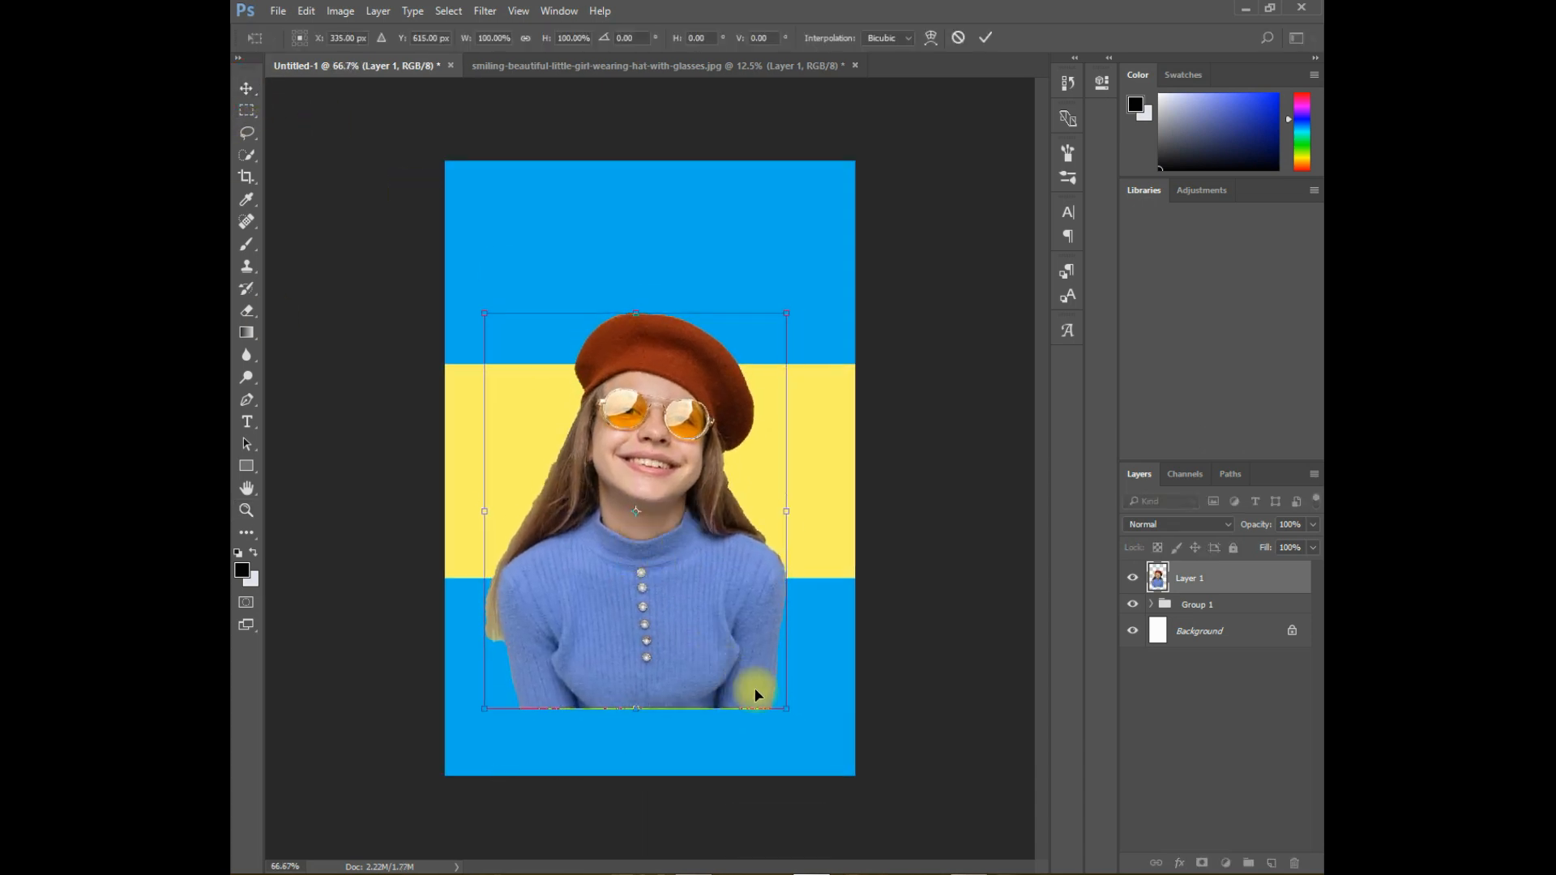
{"action": "left_click_drag", "start_coordinate": [788, 715], "coordinate": [845, 786]}
{"action": "key", "text": "Return"}
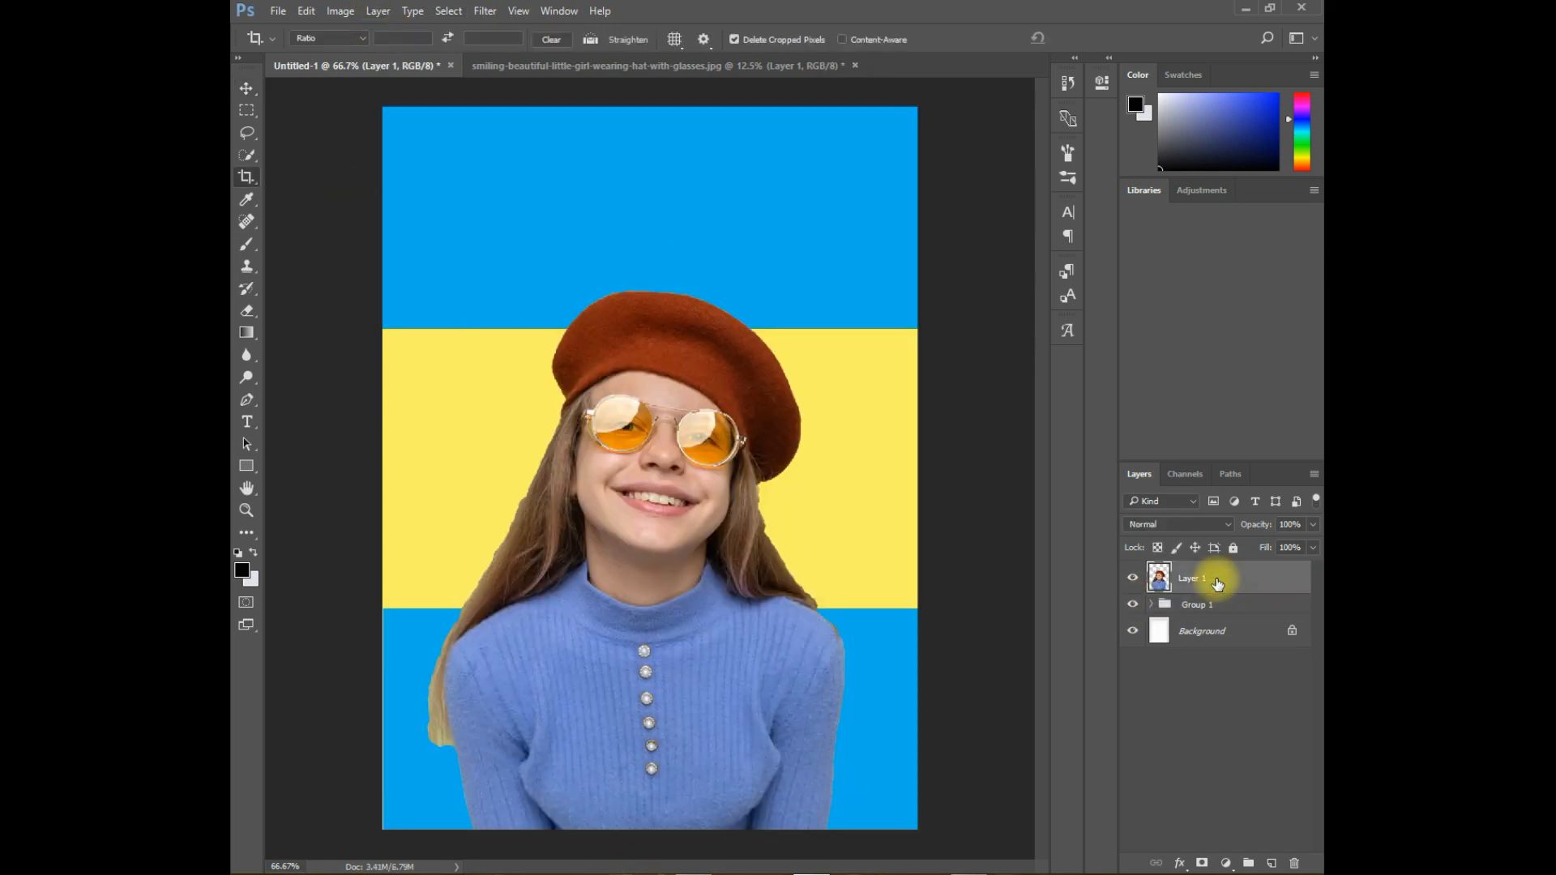
Enlarge the girl on Layer 1 slightly with Free Transform, keeping her sweater against the canvas's bottom edge.
{"action": "key", "text": "ctrl+t"}
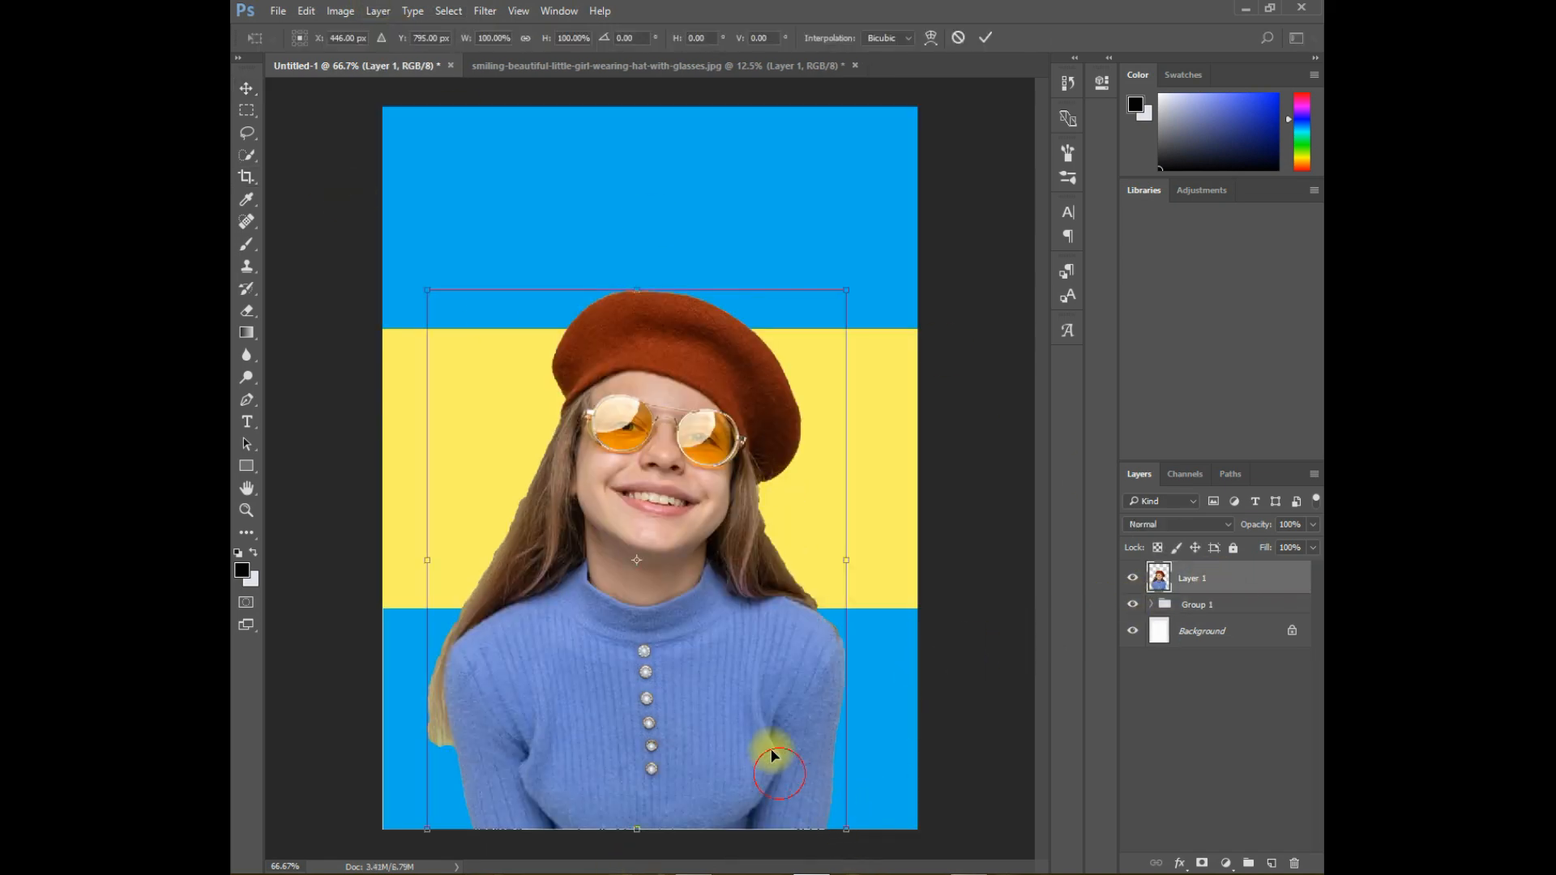
{"action": "left_click_drag", "start_coordinate": [847, 827], "coordinate": [860, 834]}
{"action": "key", "text": "Return"}
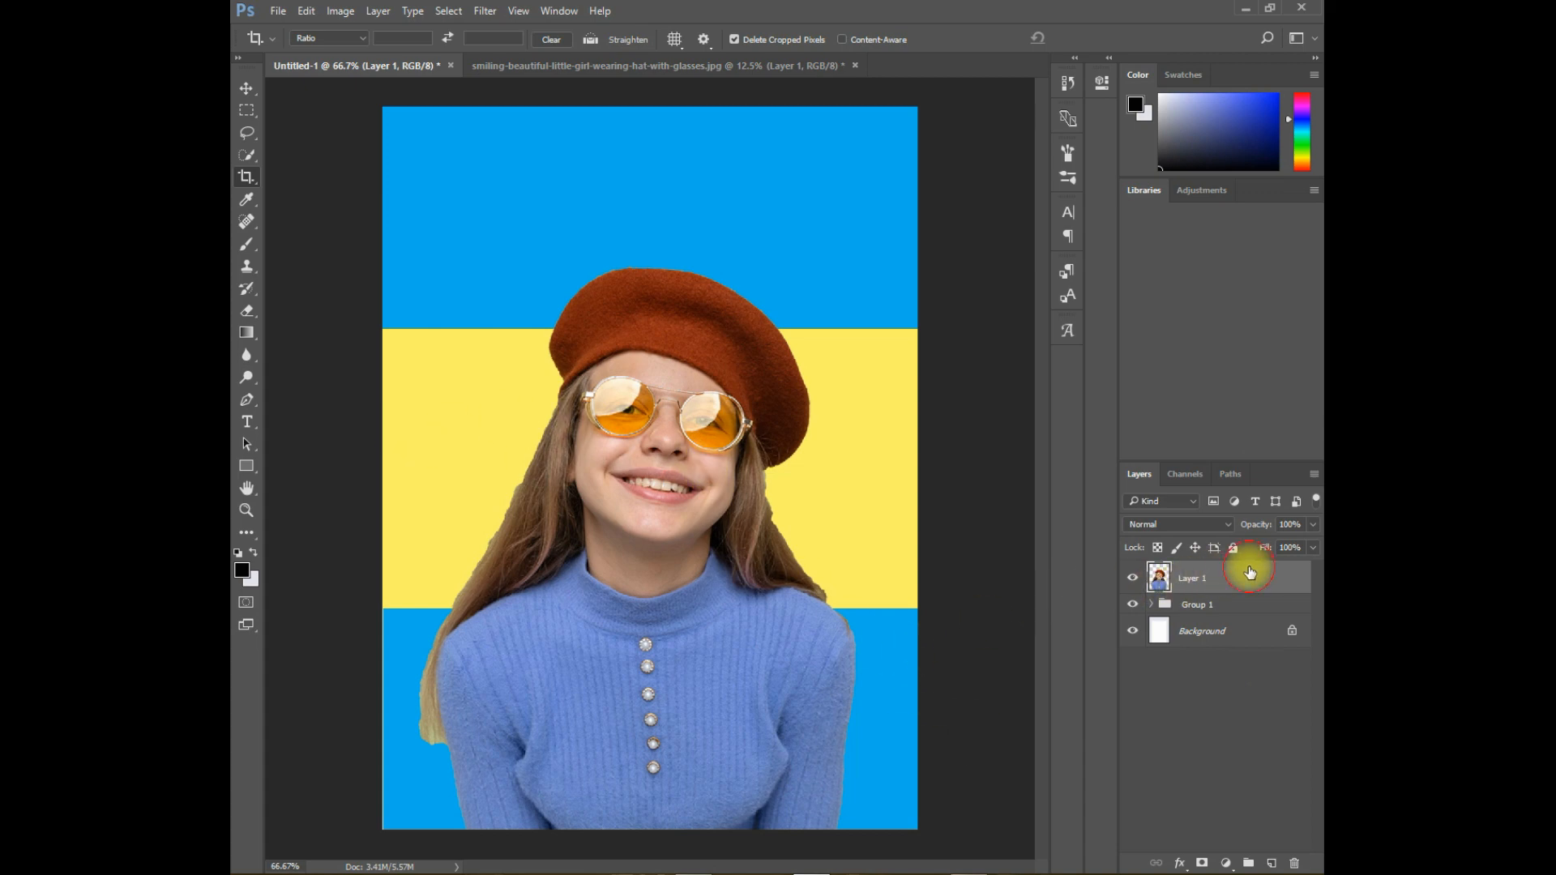
Select the left sunglass lens with a small Quick Selection brush and copy it to a new layer.
{"action": "key", "text": "z"}
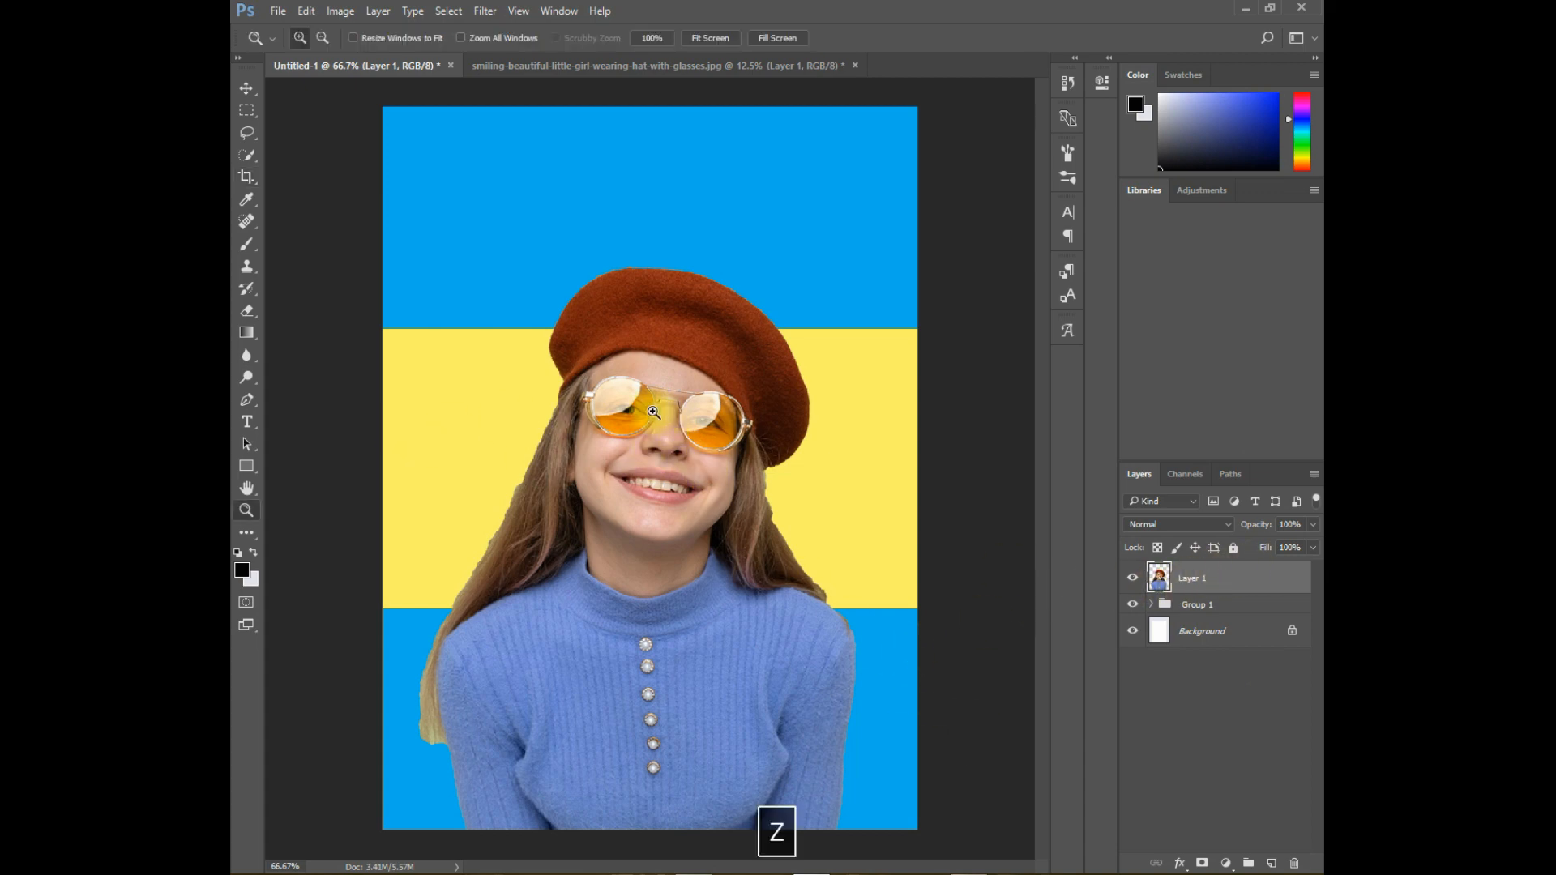
{"action": "left_click", "coordinate": [680, 417]}
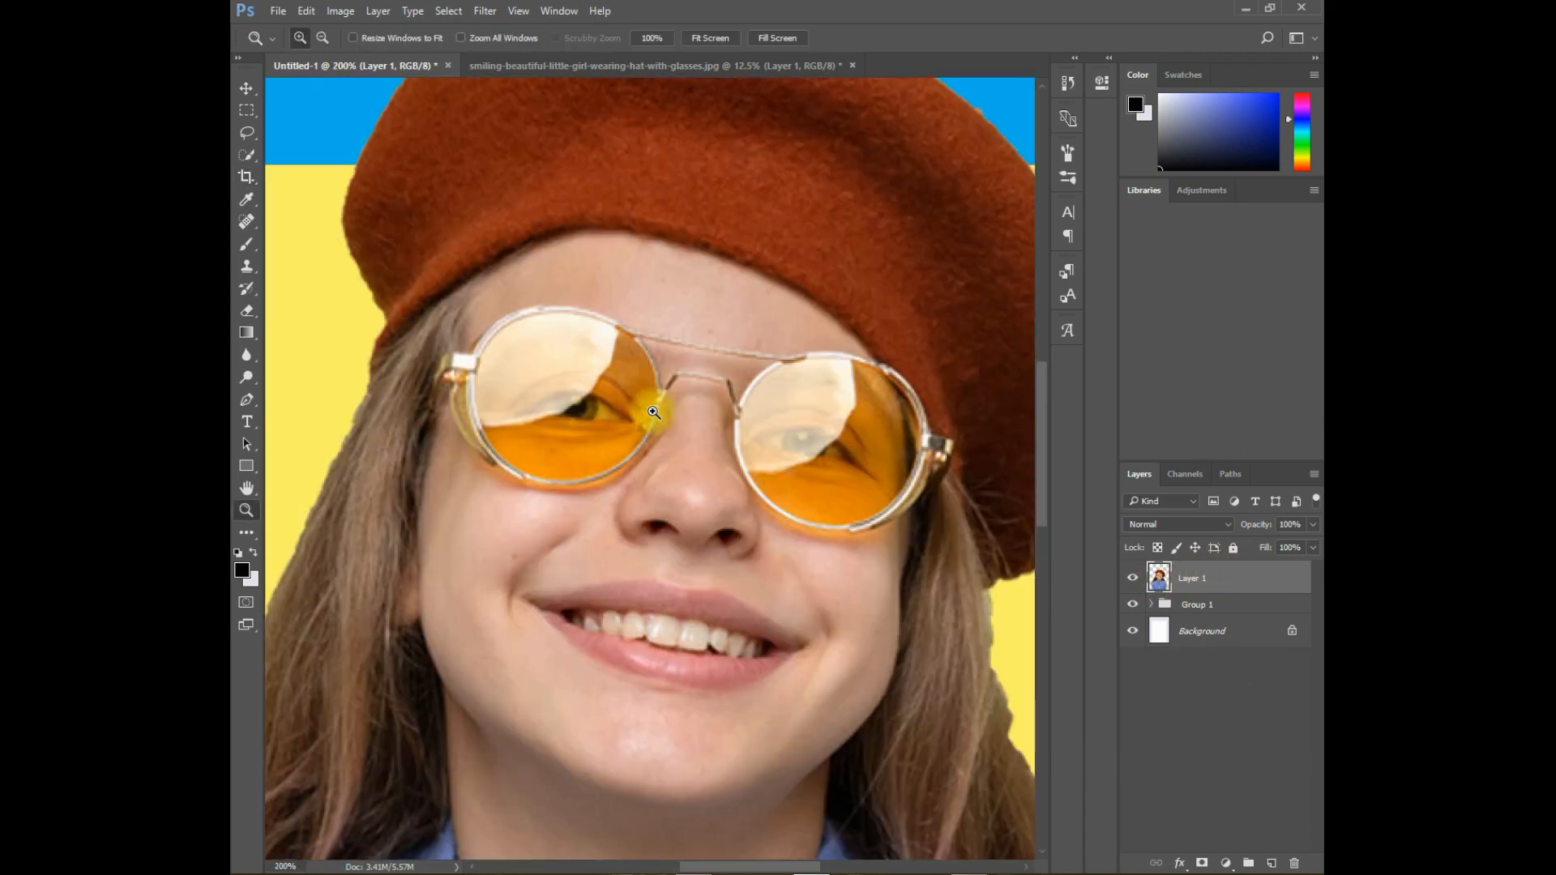
{"action": "left_click", "coordinate": [705, 448]}
{"action": "key", "text": "space"}
{"action": "left_click_drag", "start_coordinate": [764, 498], "coordinate": [719, 522]}
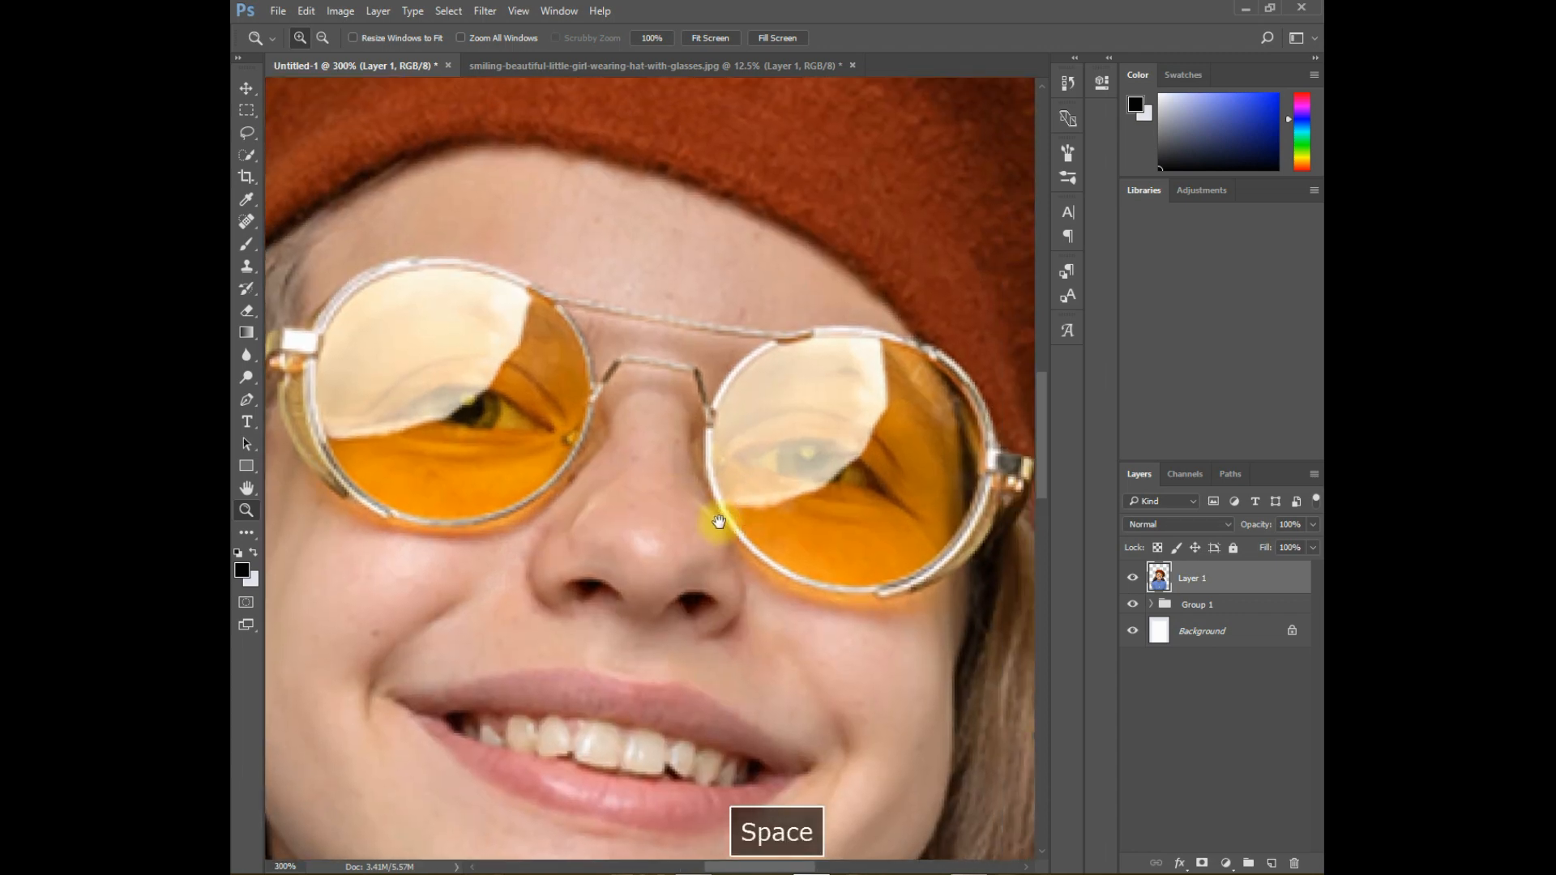
{"action": "left_click", "coordinate": [248, 154]}
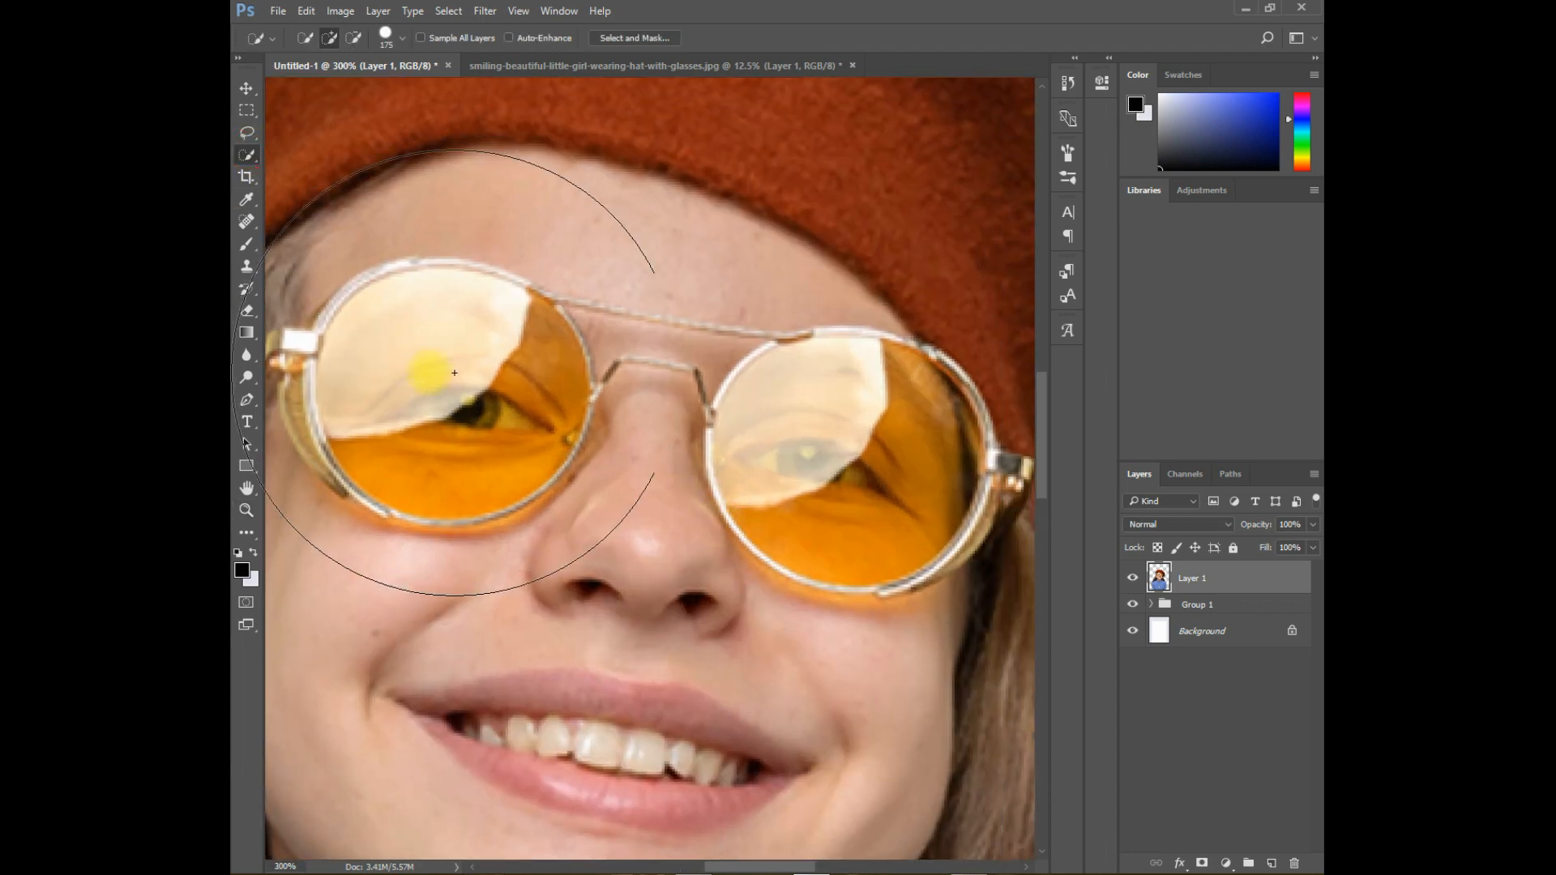
{"action": "key", "text": "bracketleft"}
{"action": "key", "text": "bracketleft"}
{"action": "key", "text": "bracketleft"}
{"action": "key", "text": "bracketleft"}
{"action": "key", "text": "bracketleft"}
{"action": "key", "text": "bracketleft"}
{"action": "key", "text": "bracketleft"}
{"action": "key", "text": "bracketleft"}
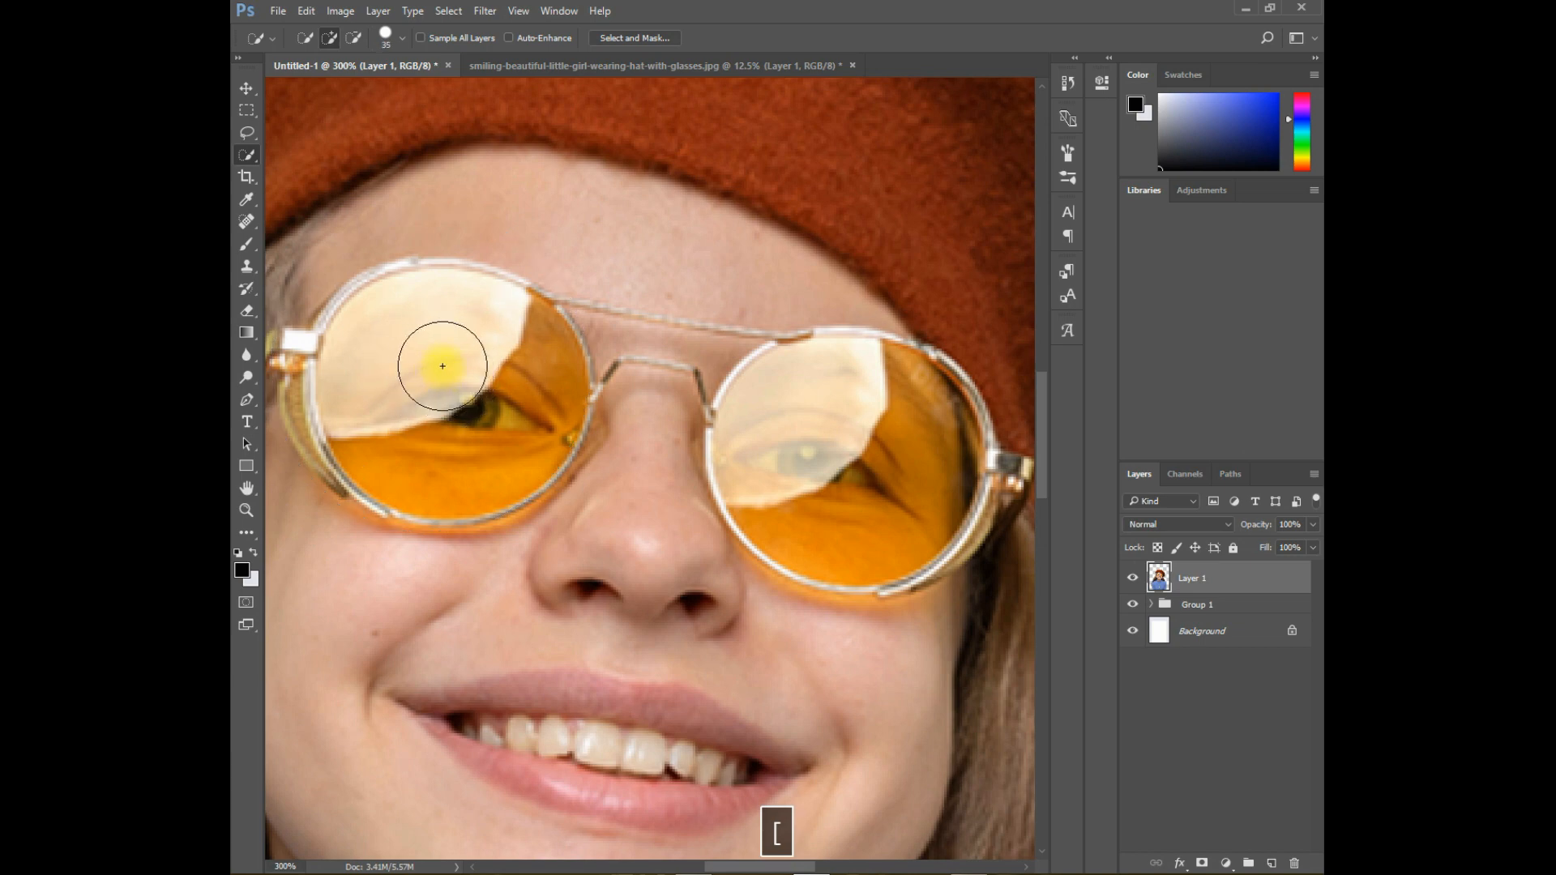
{"action": "mouse_move", "coordinate": [478, 323]}
{"action": "left_mouse_down"}
{"action": "mouse_move", "coordinate": [538, 372]}
{"action": "mouse_move", "coordinate": [538, 410]}
{"action": "mouse_move", "coordinate": [504, 461]}
{"action": "left_mouse_up"}
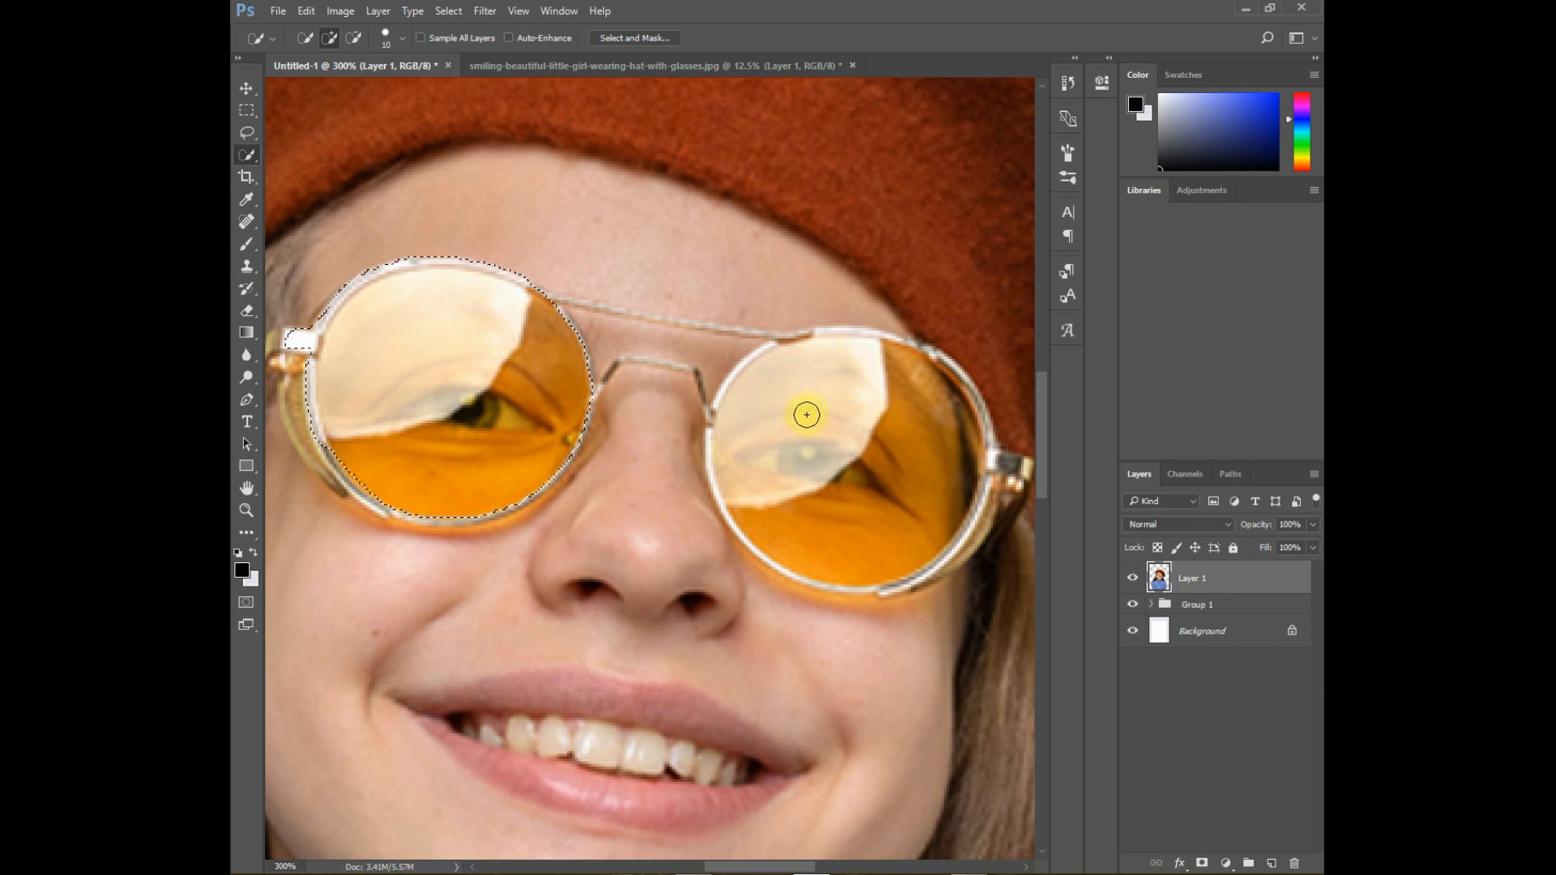
{"action": "right_click", "coordinate": [425, 389]}
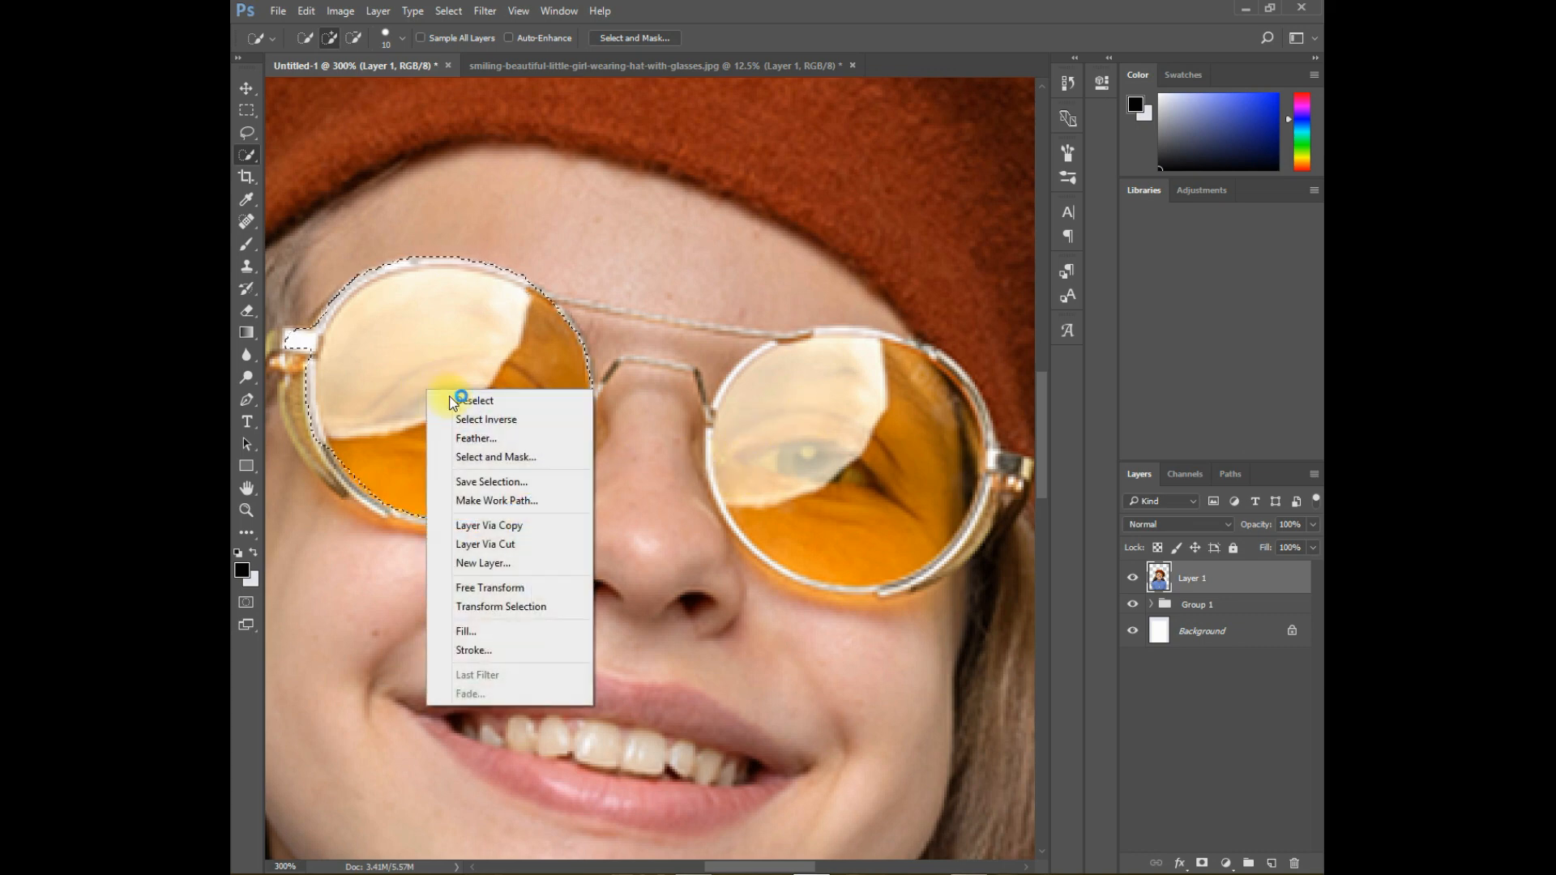
{"action": "left_click", "coordinate": [499, 524]}
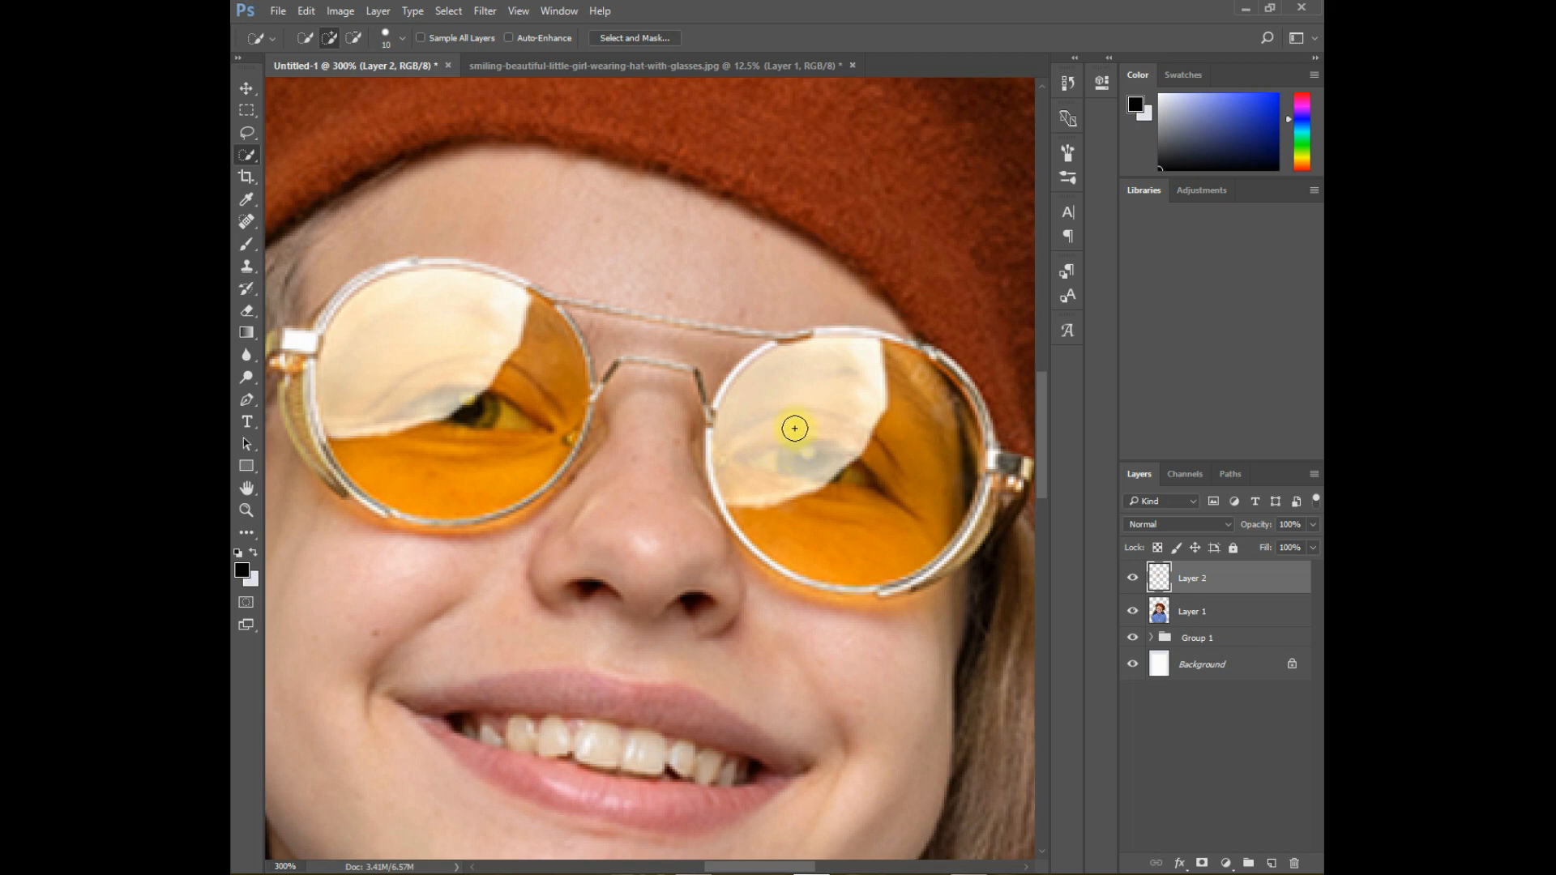
{"action": "mouse_move", "coordinate": [866, 422]}
{"action": "left_mouse_down"}
{"action": "mouse_move", "coordinate": [921, 462]}
{"action": "mouse_move", "coordinate": [898, 534]}
{"action": "mouse_move", "coordinate": [839, 550]}
{"action": "mouse_move", "coordinate": [770, 511]}
{"action": "left_mouse_up"}
{"action": "mouse_move", "coordinate": [887, 379]}
{"action": "left_mouse_down"}
{"action": "mouse_move", "coordinate": [941, 414]}
{"action": "mouse_move", "coordinate": [948, 499]}
{"action": "mouse_move", "coordinate": [897, 556]}
{"action": "mouse_move", "coordinate": [830, 559]}
{"action": "mouse_move", "coordinate": [780, 538]}
{"action": "left_mouse_up"}
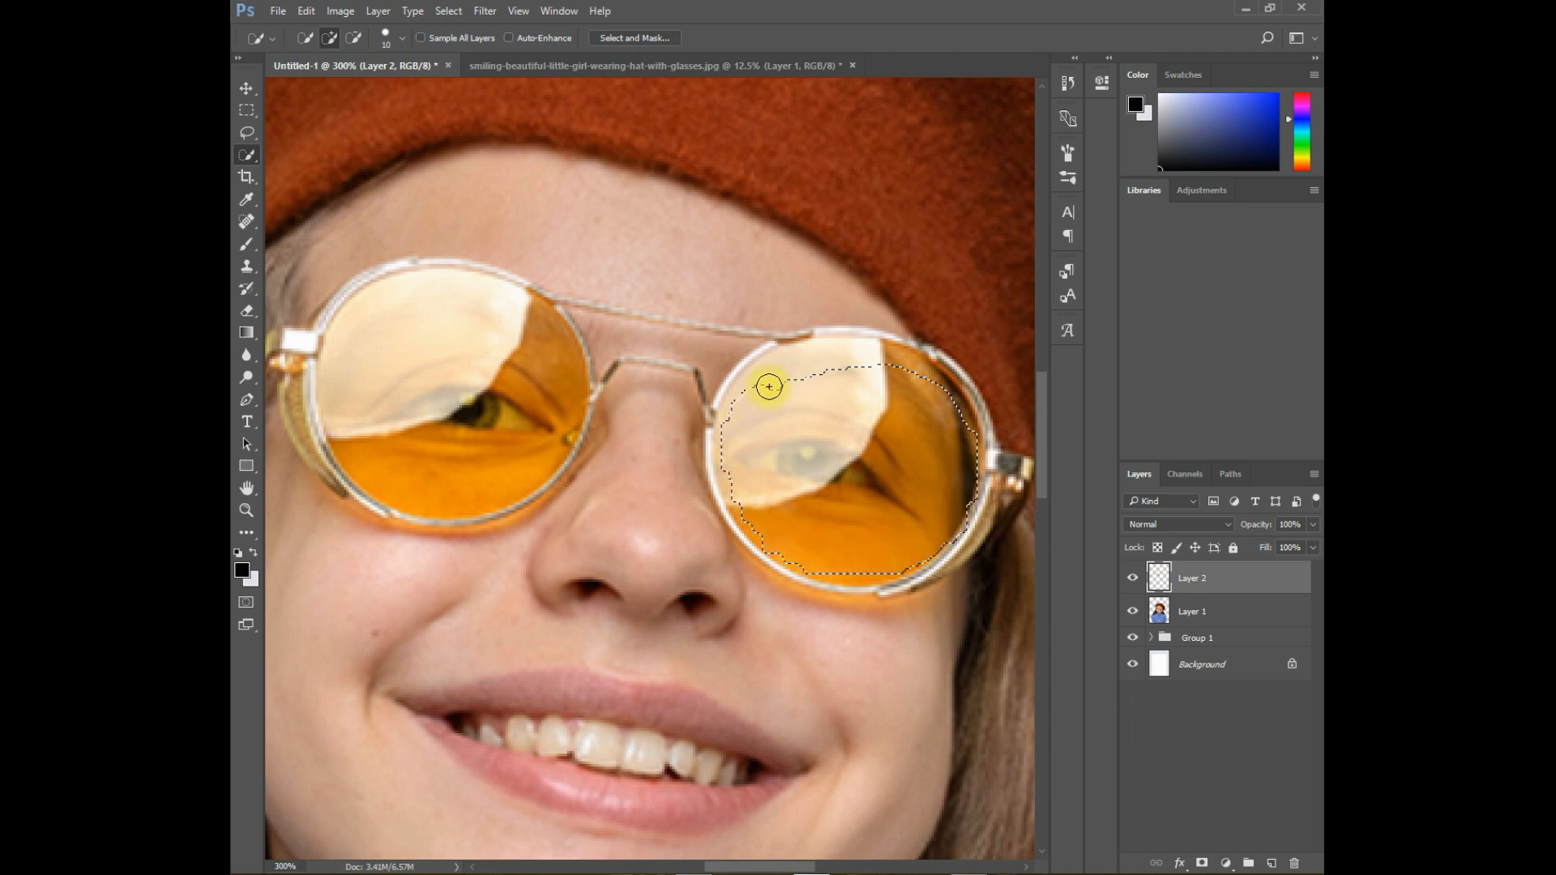
{"action": "mouse_move", "coordinate": [825, 359]}
{"action": "left_mouse_down"}
{"action": "mouse_move", "coordinate": [899, 358]}
{"action": "mouse_move", "coordinate": [931, 393]}
{"action": "mouse_move", "coordinate": [881, 362]}
{"action": "left_mouse_up"}
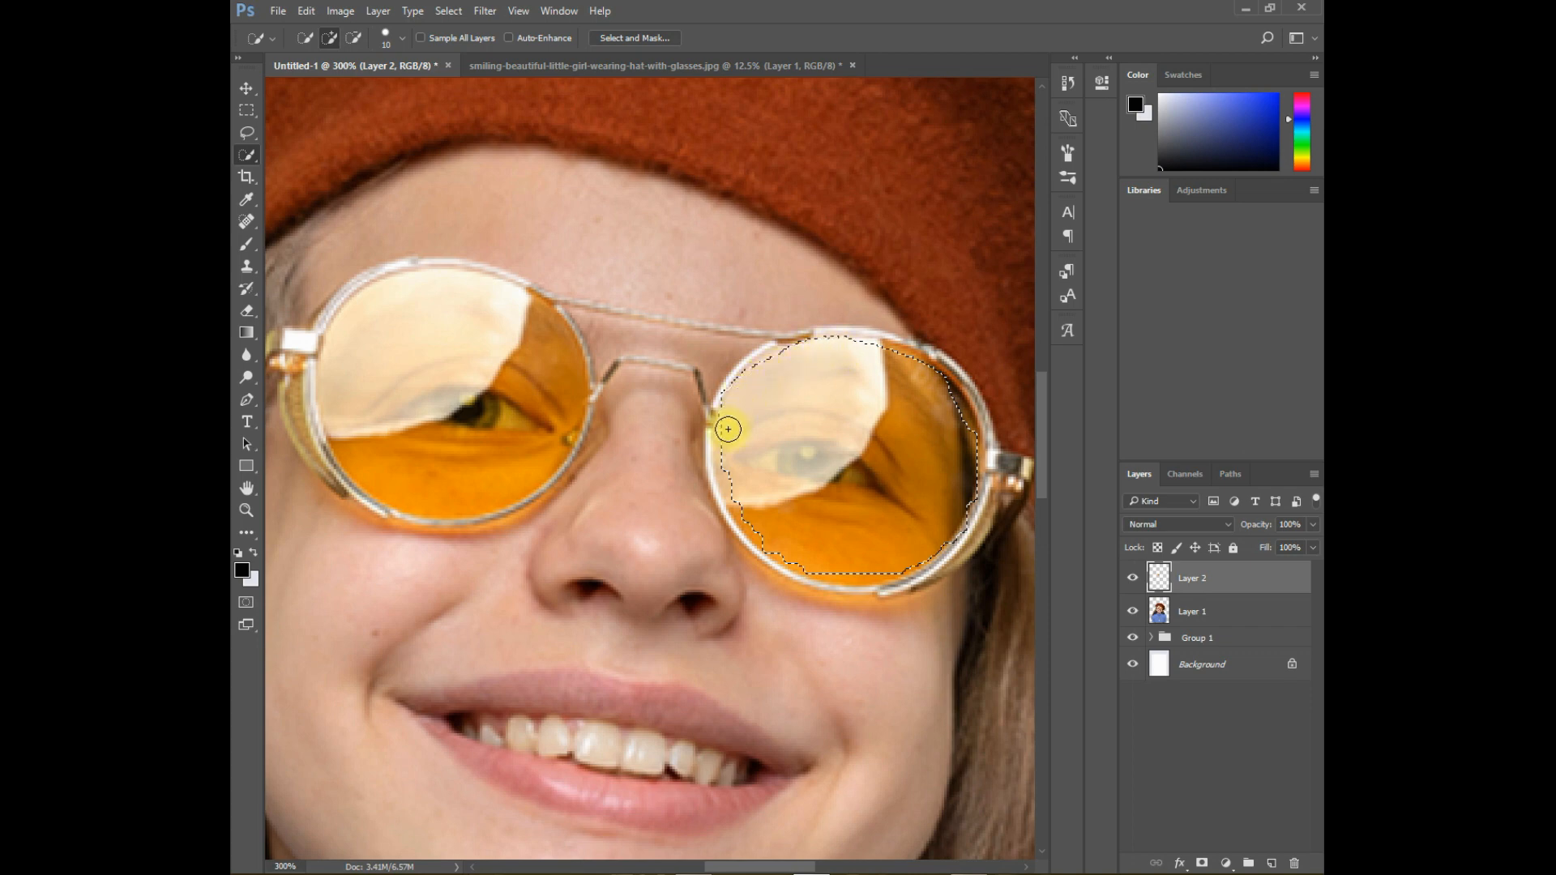
{"action": "mouse_move", "coordinate": [748, 507]}
{"action": "left_mouse_down"}
{"action": "mouse_move", "coordinate": [827, 561]}
{"action": "mouse_move", "coordinate": [922, 554]}
{"action": "mouse_move", "coordinate": [957, 514]}
{"action": "mouse_move", "coordinate": [970, 451]}
{"action": "mouse_move", "coordinate": [937, 397]}
{"action": "left_mouse_up"}
{"action": "key", "text": "ctrl+d"}
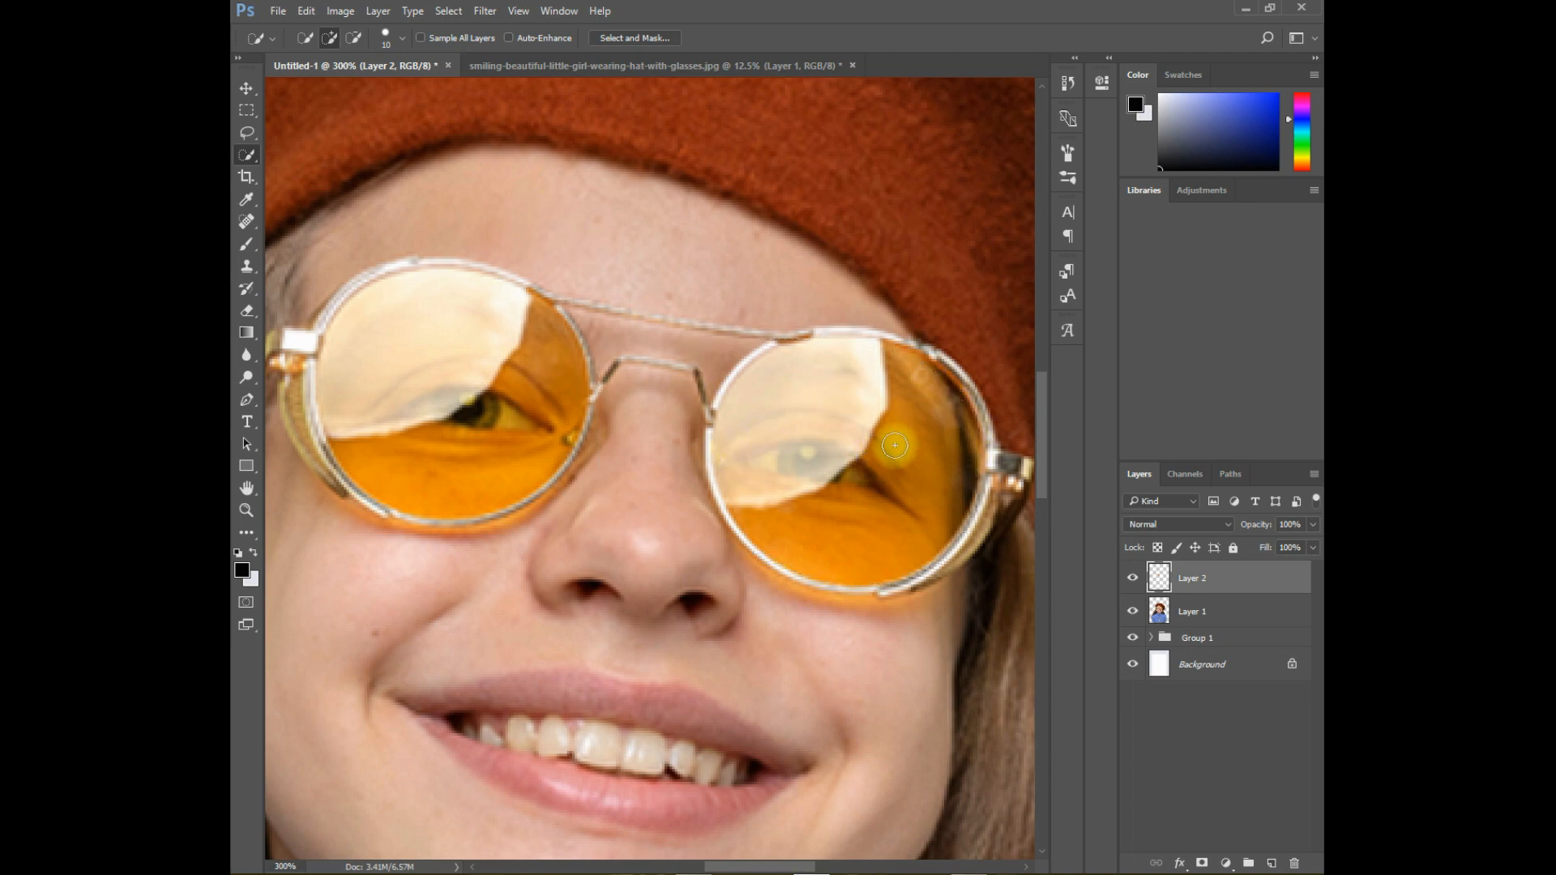
Select the right lens on Layer 1 with Quick Selection, subtract the nose and frame spillover, and copy the lens to a new layer.
{"action": "left_click", "coordinate": [1252, 611]}
{"action": "left_click_drag", "start_coordinate": [920, 445], "coordinate": [897, 473]}
{"action": "left_click", "coordinate": [354, 38]}
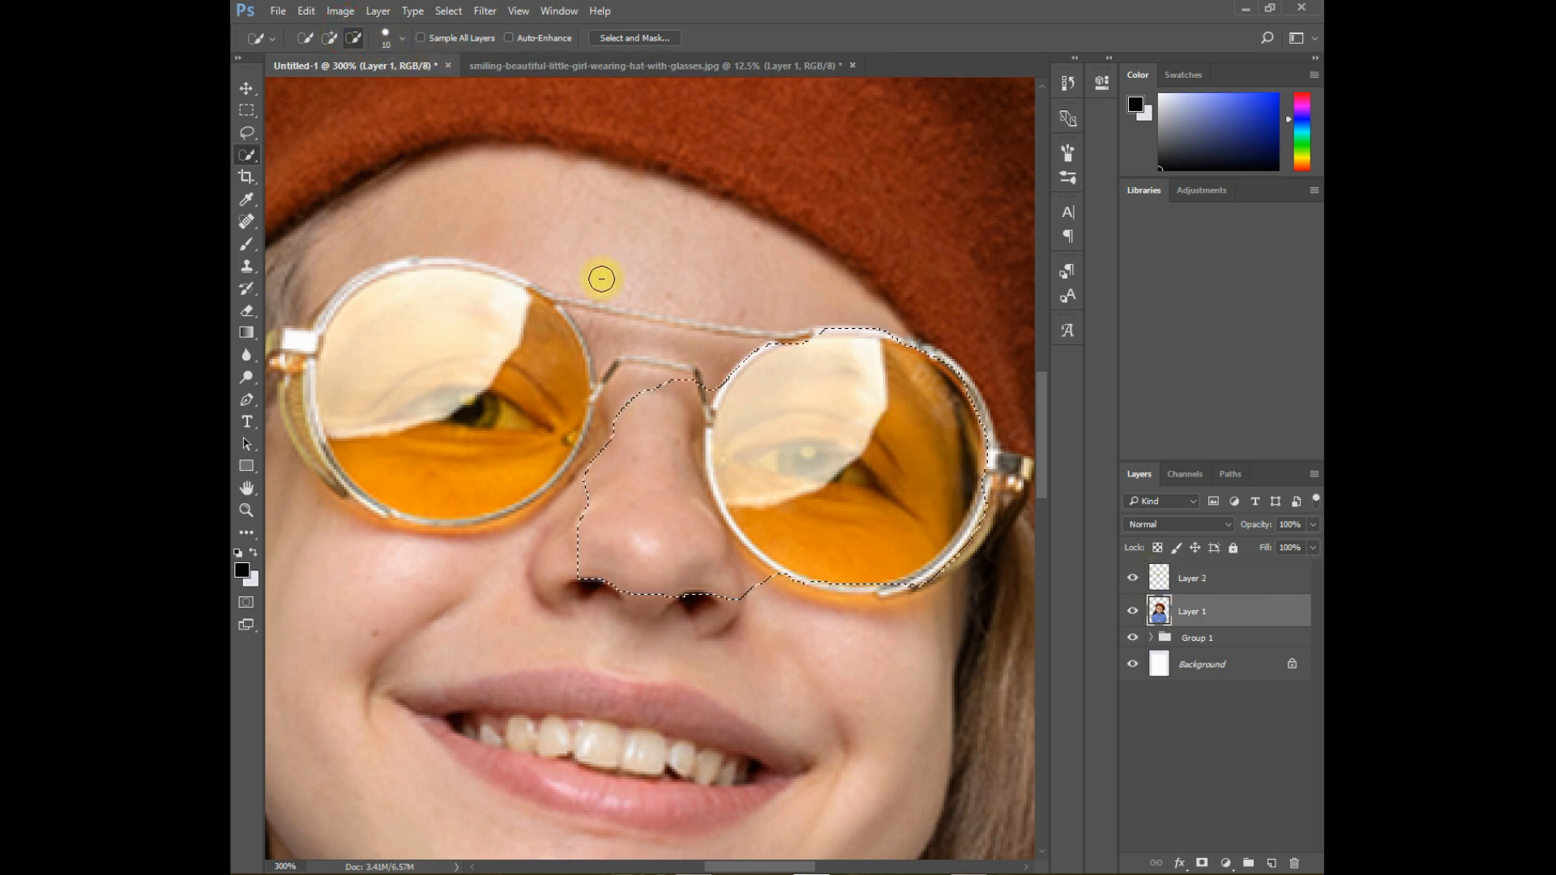
{"action": "mouse_move", "coordinate": [653, 382]}
{"action": "left_mouse_down"}
{"action": "mouse_move", "coordinate": [677, 526]}
{"action": "mouse_move", "coordinate": [742, 617]}
{"action": "mouse_move", "coordinate": [746, 597]}
{"action": "mouse_move", "coordinate": [584, 576]}
{"action": "left_mouse_up"}
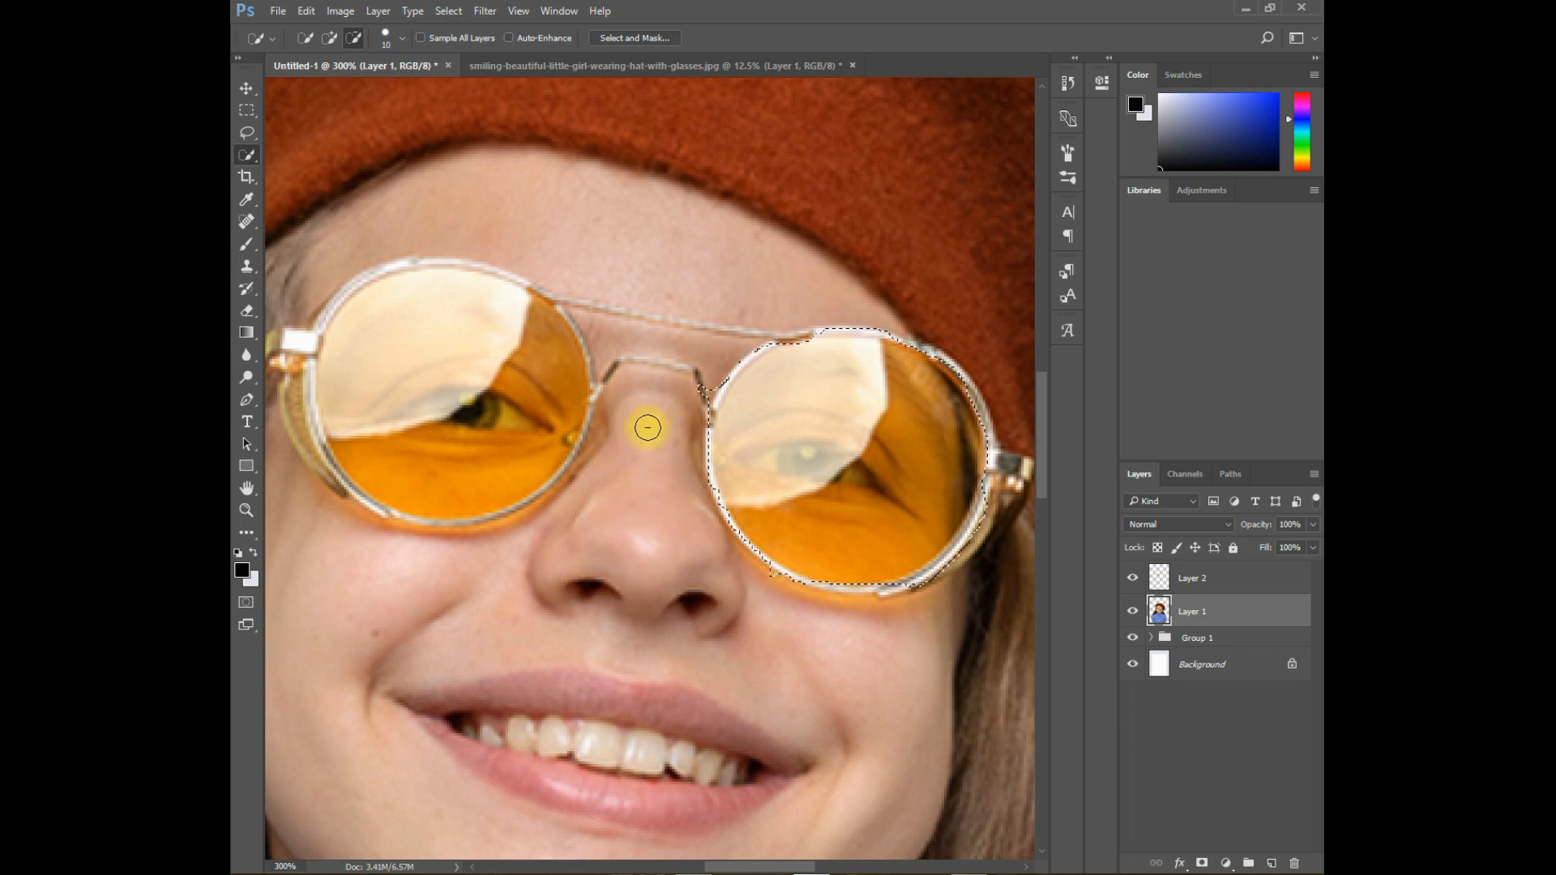
{"action": "left_click_drag", "start_coordinate": [697, 382], "coordinate": [697, 391]}
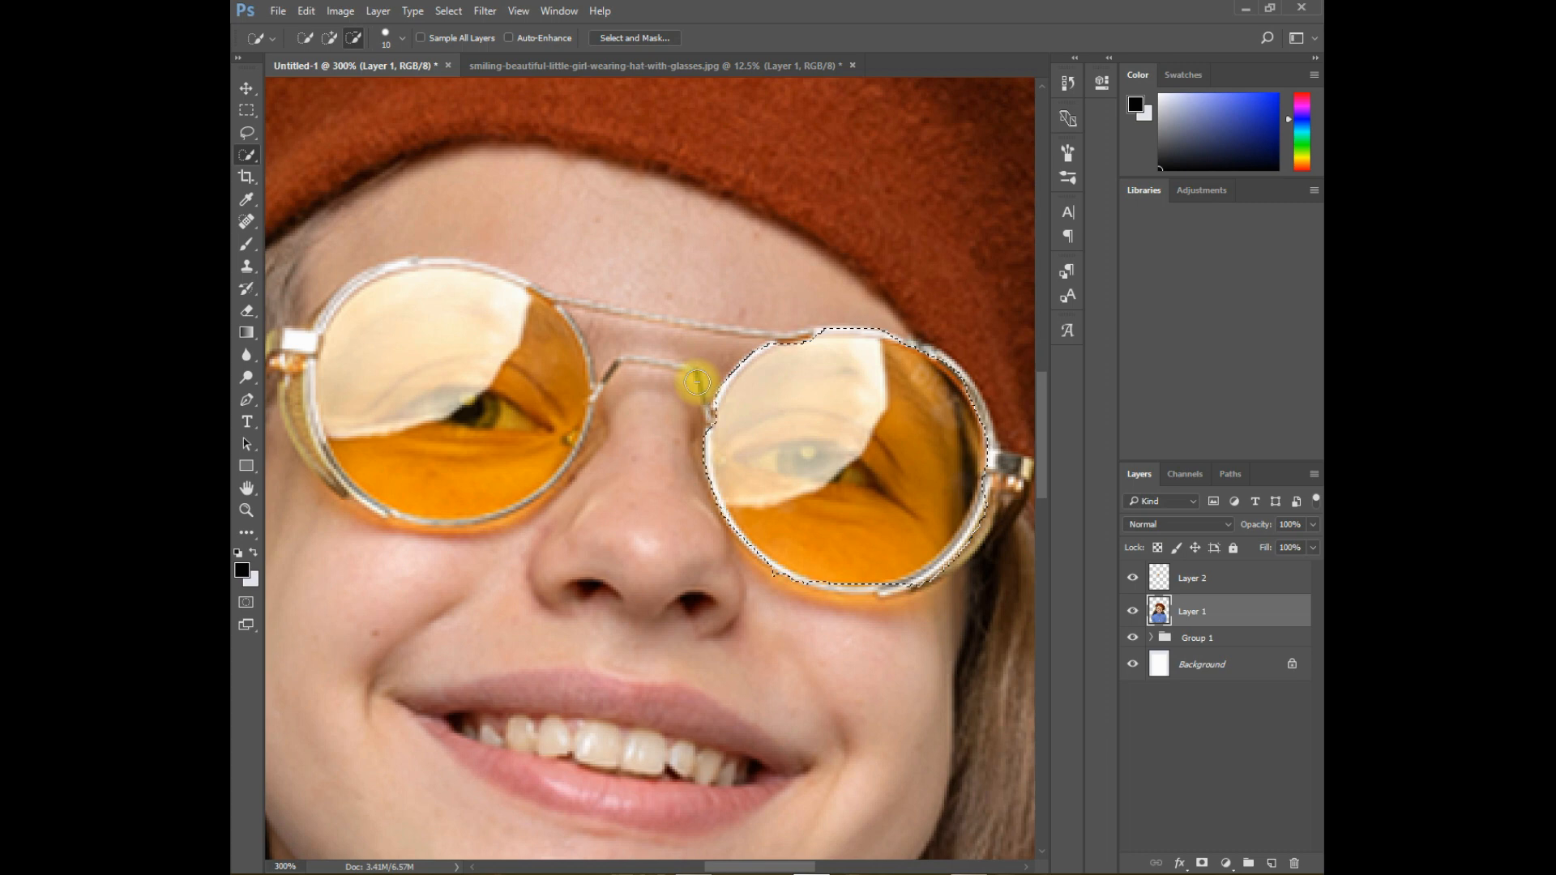
{"action": "left_click_drag", "start_coordinate": [1022, 485], "coordinate": [1016, 500]}
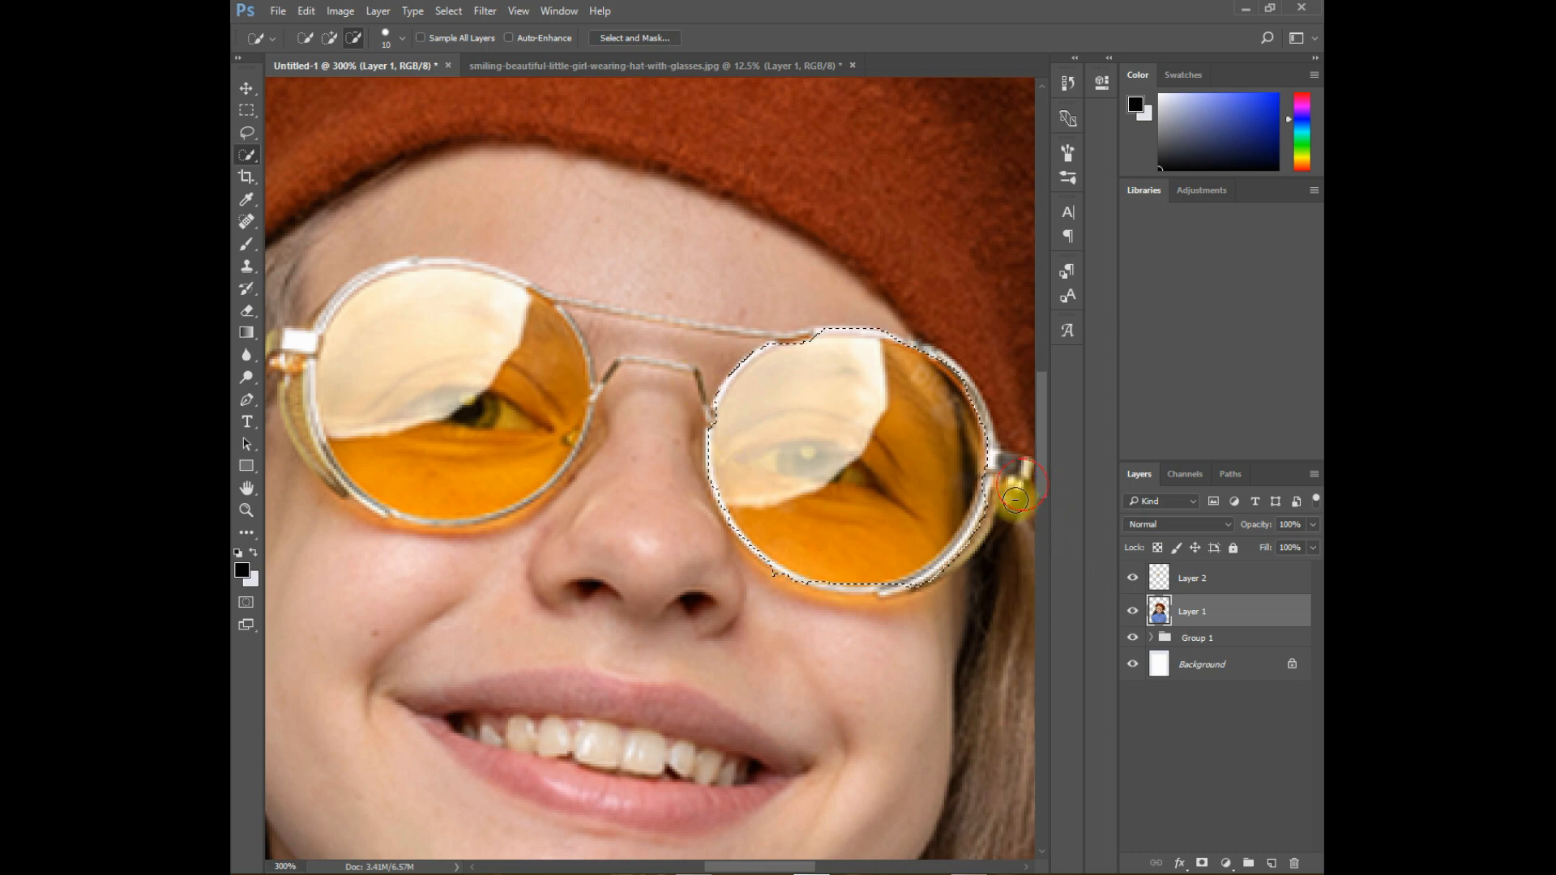
{"action": "mouse_move", "coordinate": [968, 561]}
{"action": "left_mouse_down"}
{"action": "mouse_move", "coordinate": [921, 595]}
{"action": "mouse_move", "coordinate": [1018, 489]}
{"action": "mouse_move", "coordinate": [983, 547]}
{"action": "mouse_move", "coordinate": [912, 569]}
{"action": "left_mouse_up"}
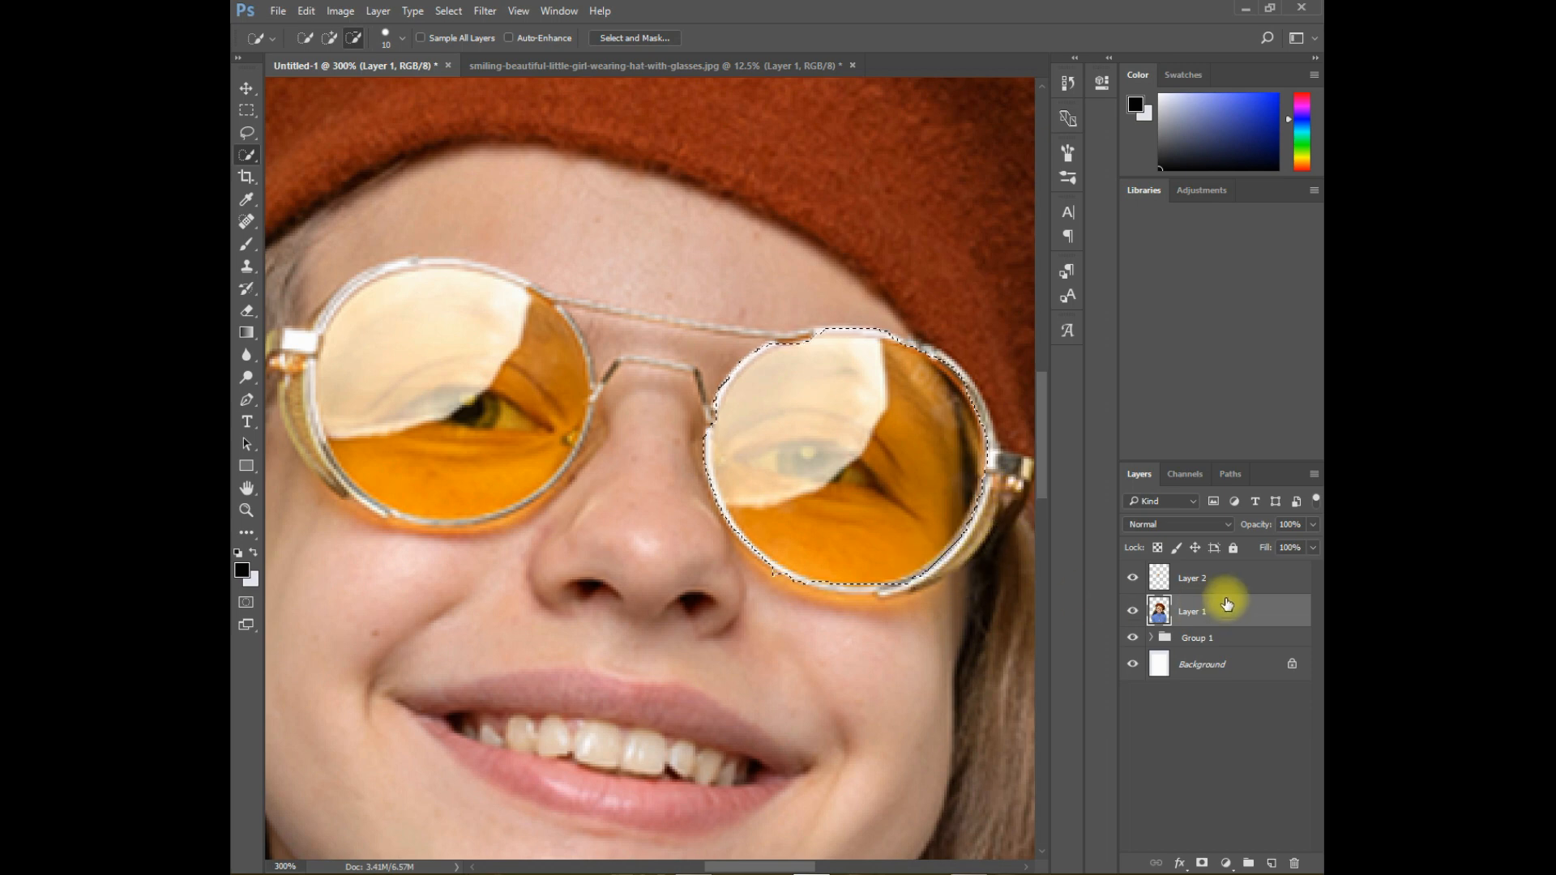
{"action": "right_click", "coordinate": [903, 435]}
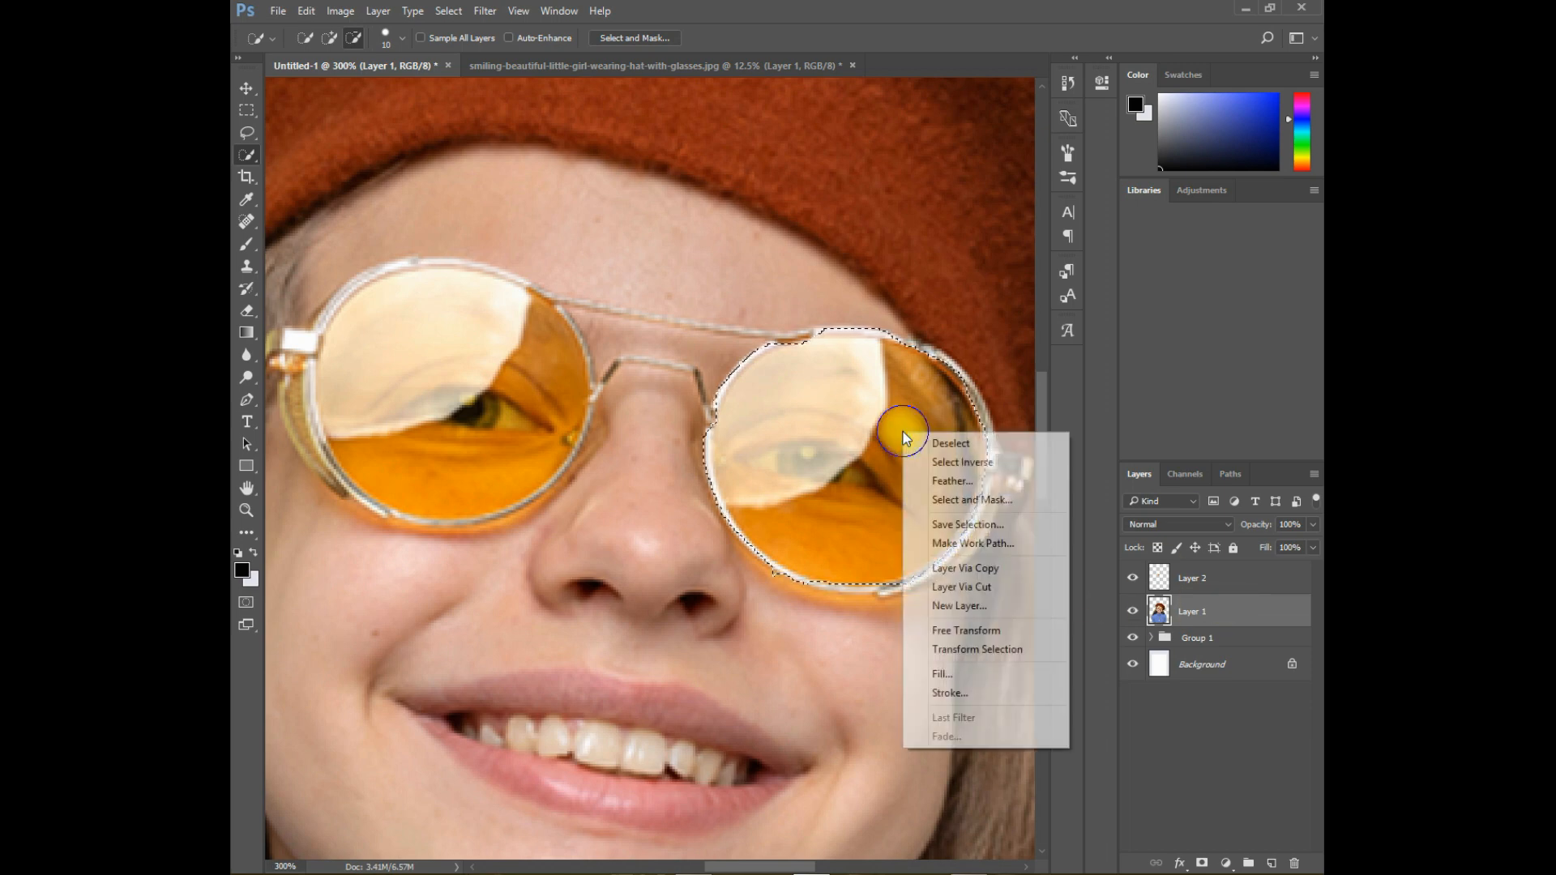
{"action": "left_click", "coordinate": [946, 570]}
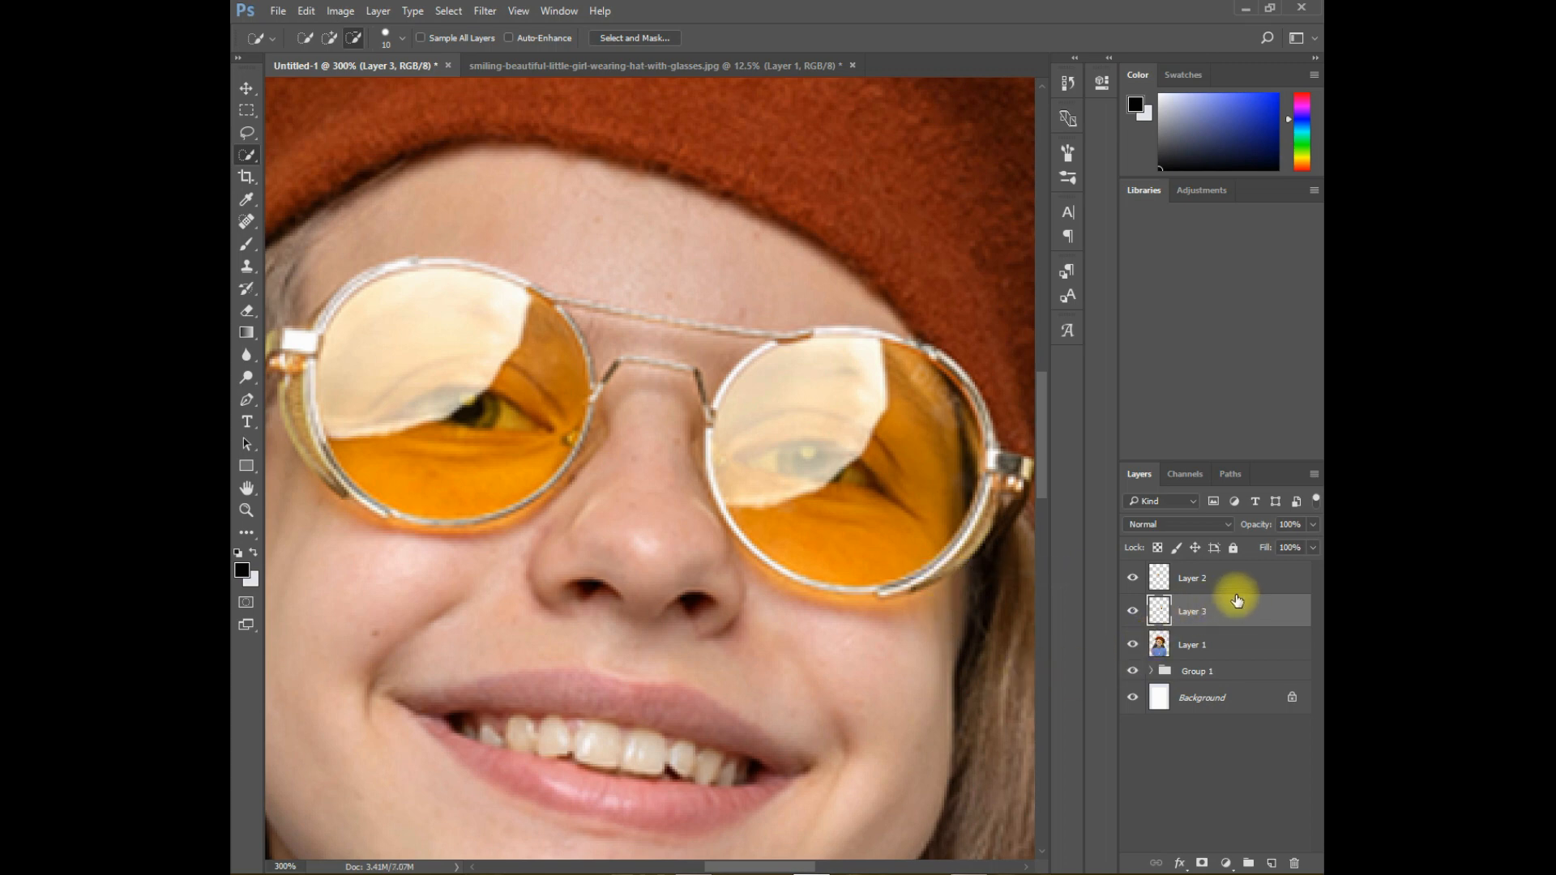
Apply a Gradient Overlay with the Blue, Red, Yellow preset to the left lens on Layer 2 and convert that layer to a Smart Object.
{"action": "left_click", "coordinate": [1245, 579]}
{"action": "double_click", "coordinate": [1245, 588]}
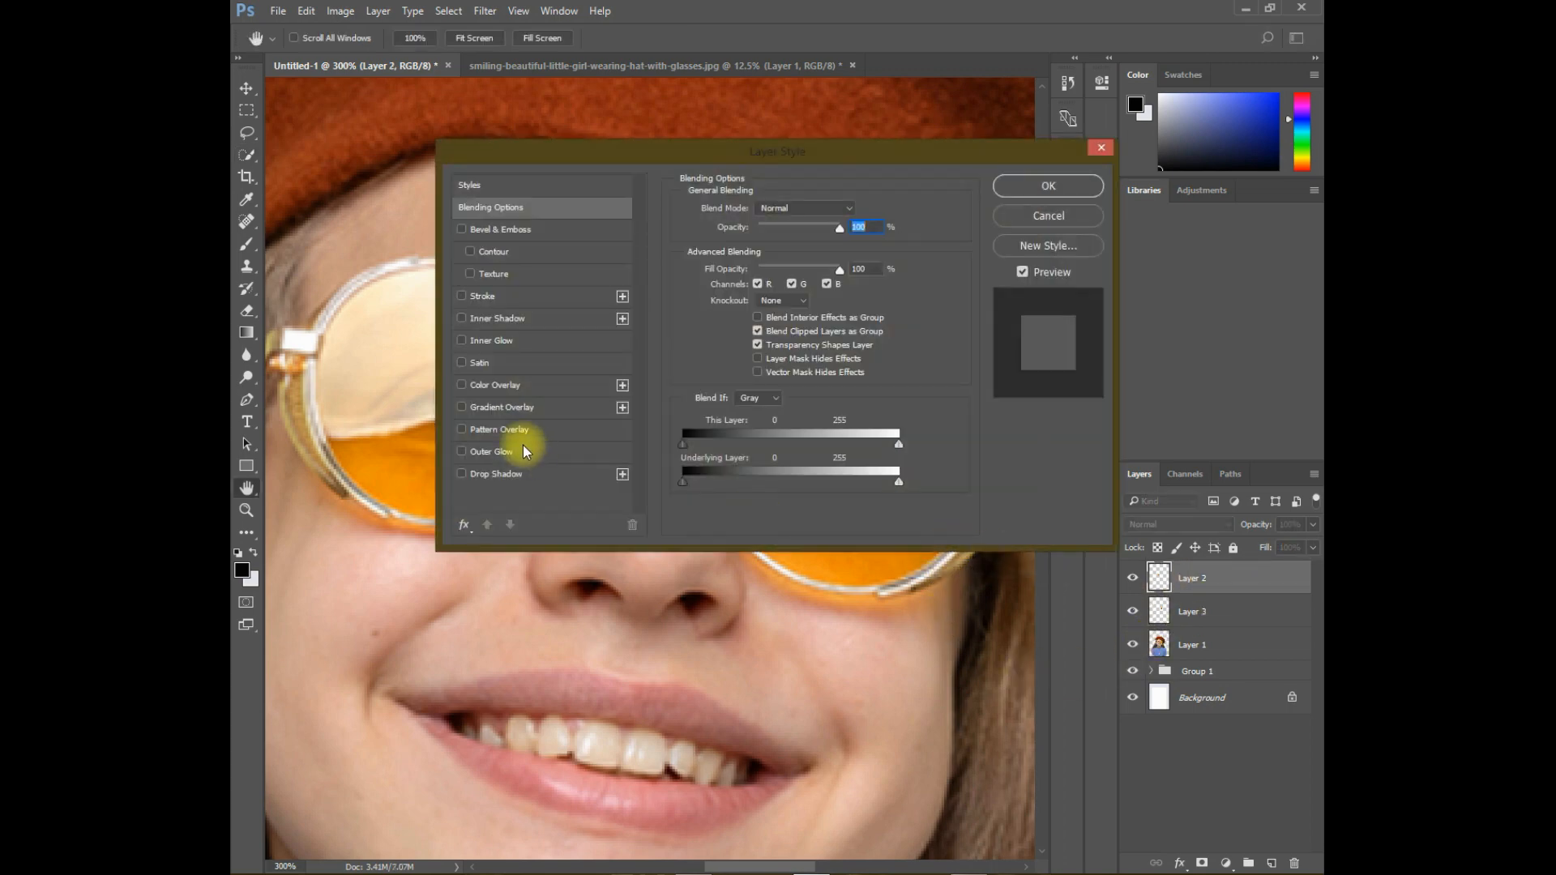
{"action": "left_click", "coordinate": [502, 408]}
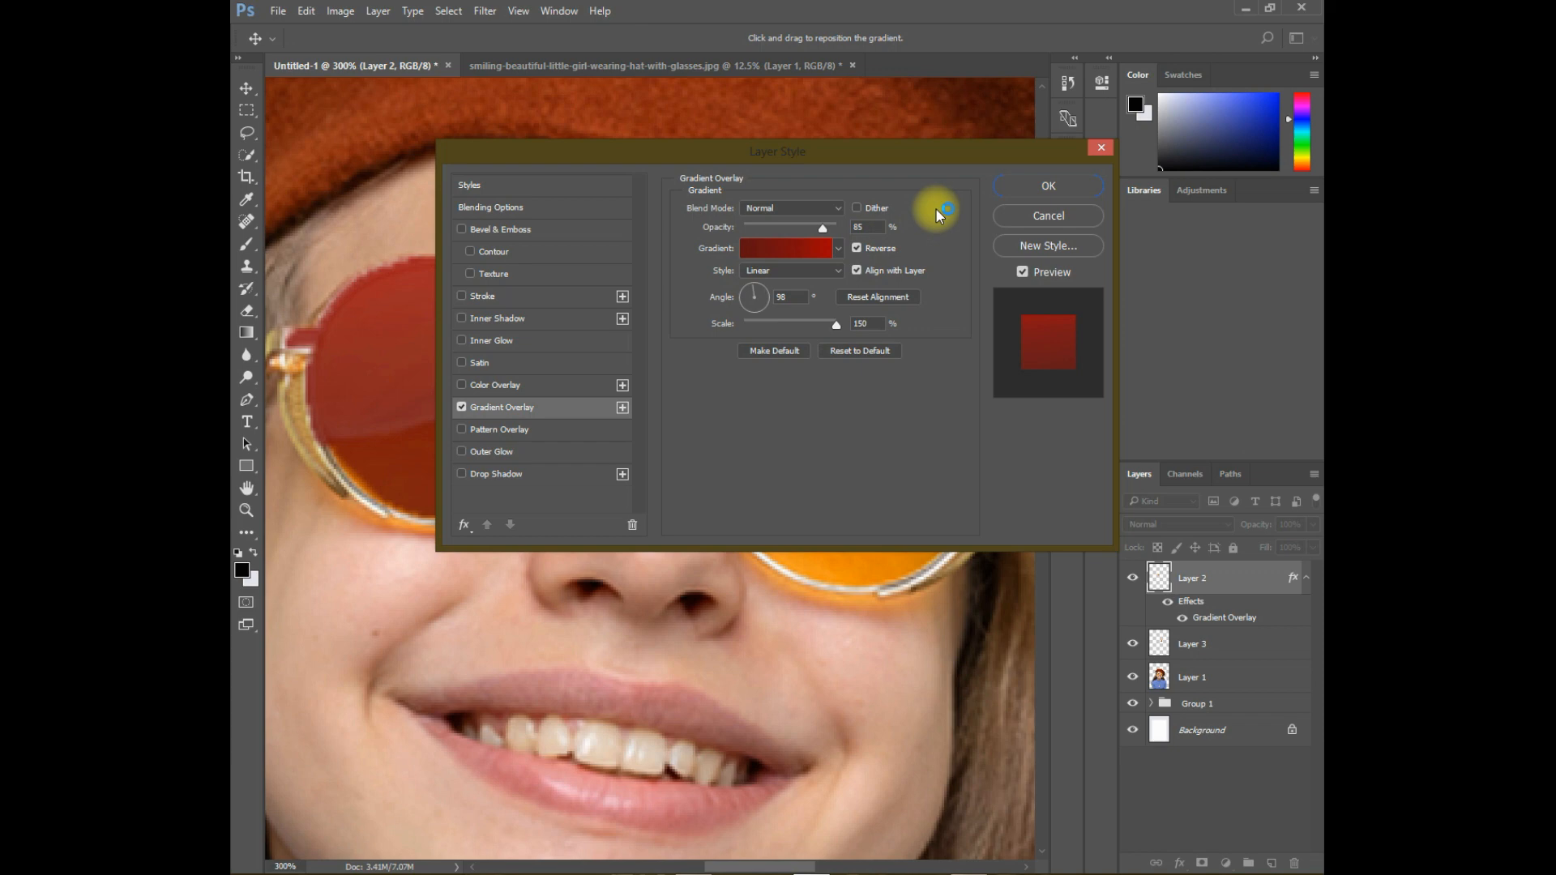
{"action": "left_click", "coordinate": [790, 245]}
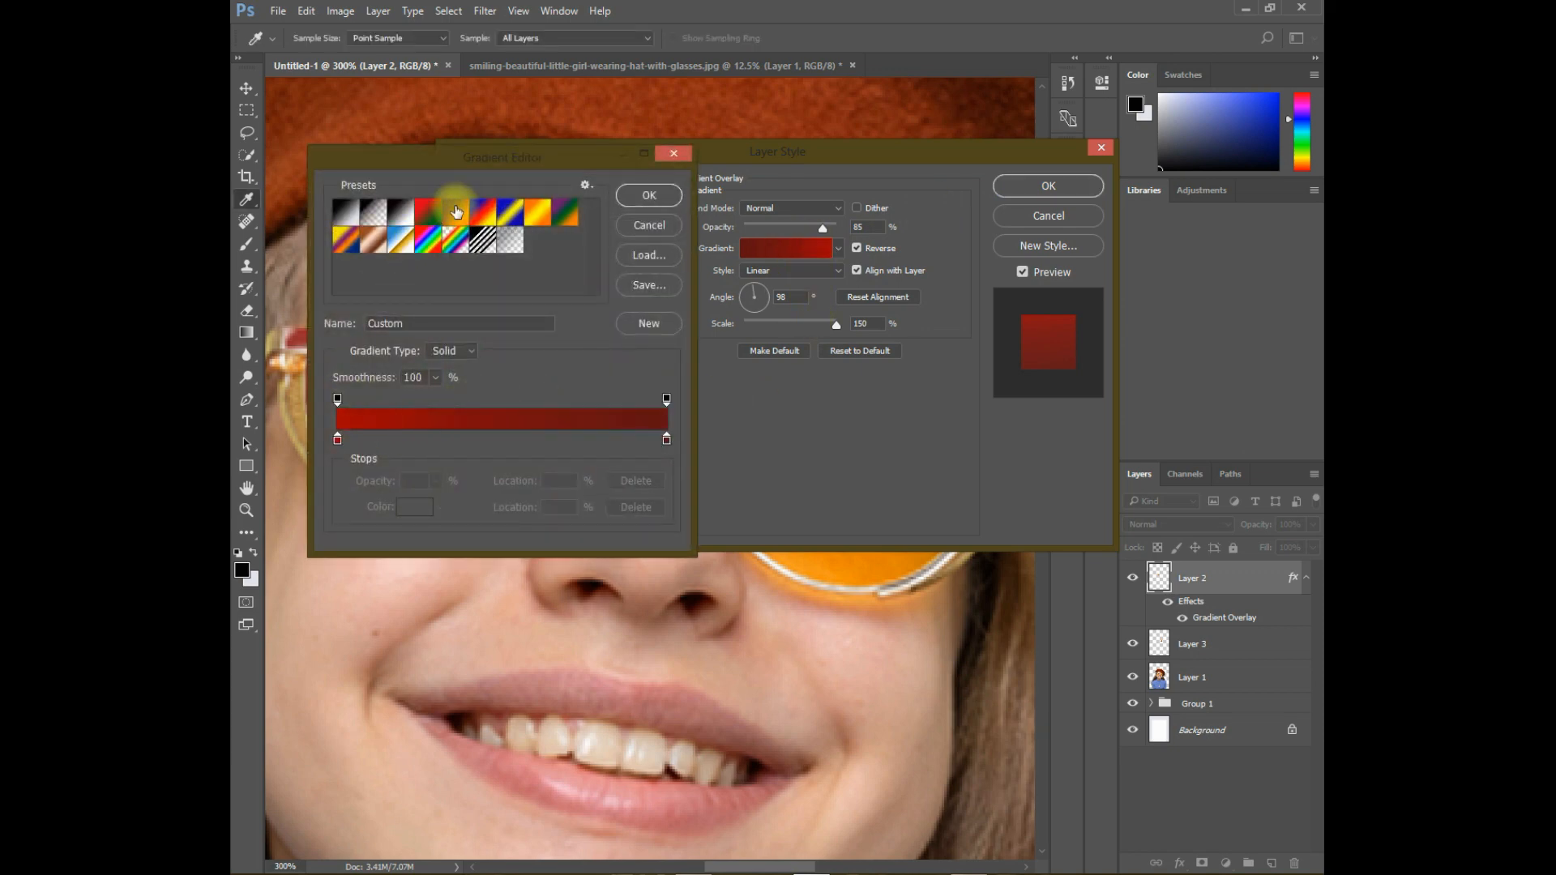
{"action": "left_click", "coordinate": [429, 213]}
{"action": "left_click", "coordinate": [487, 217]}
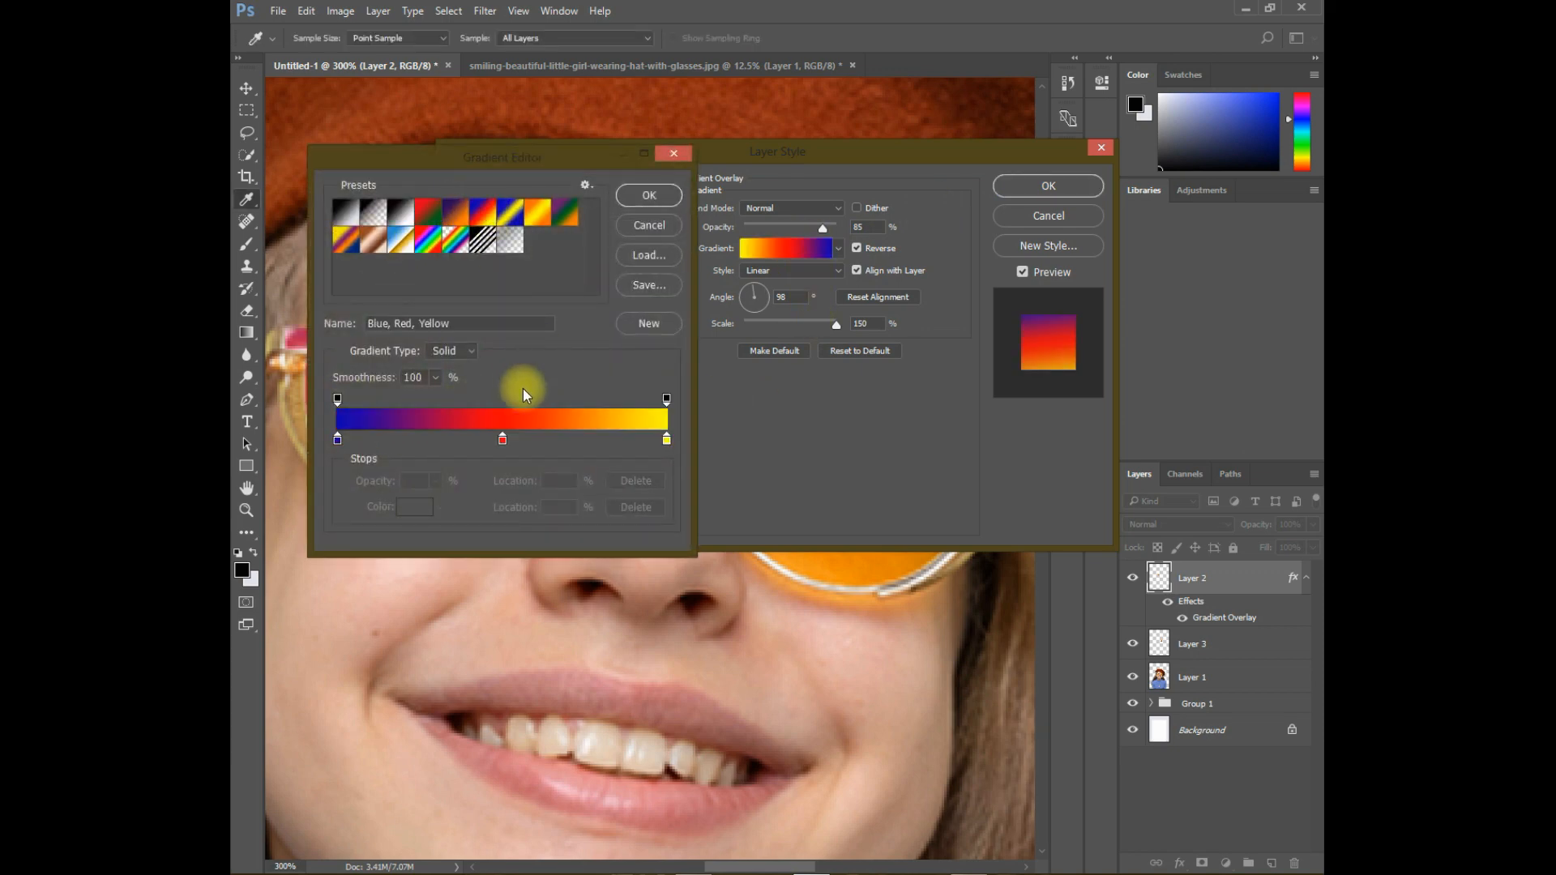
{"action": "left_click", "coordinate": [649, 195]}
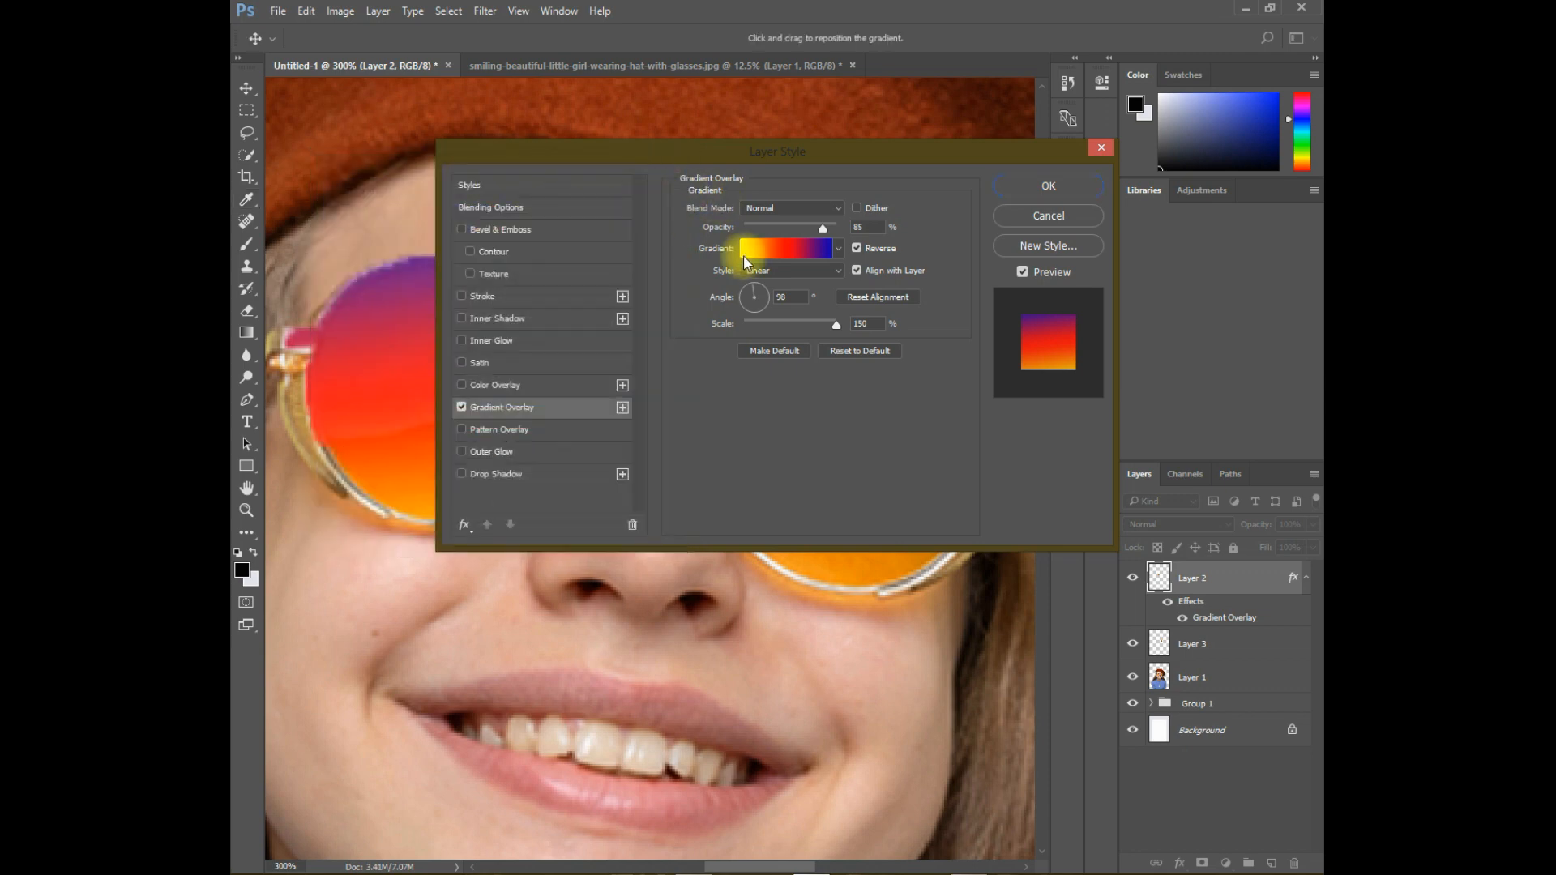
{"action": "left_click", "coordinate": [1034, 193]}
{"action": "key", "text": "w"}
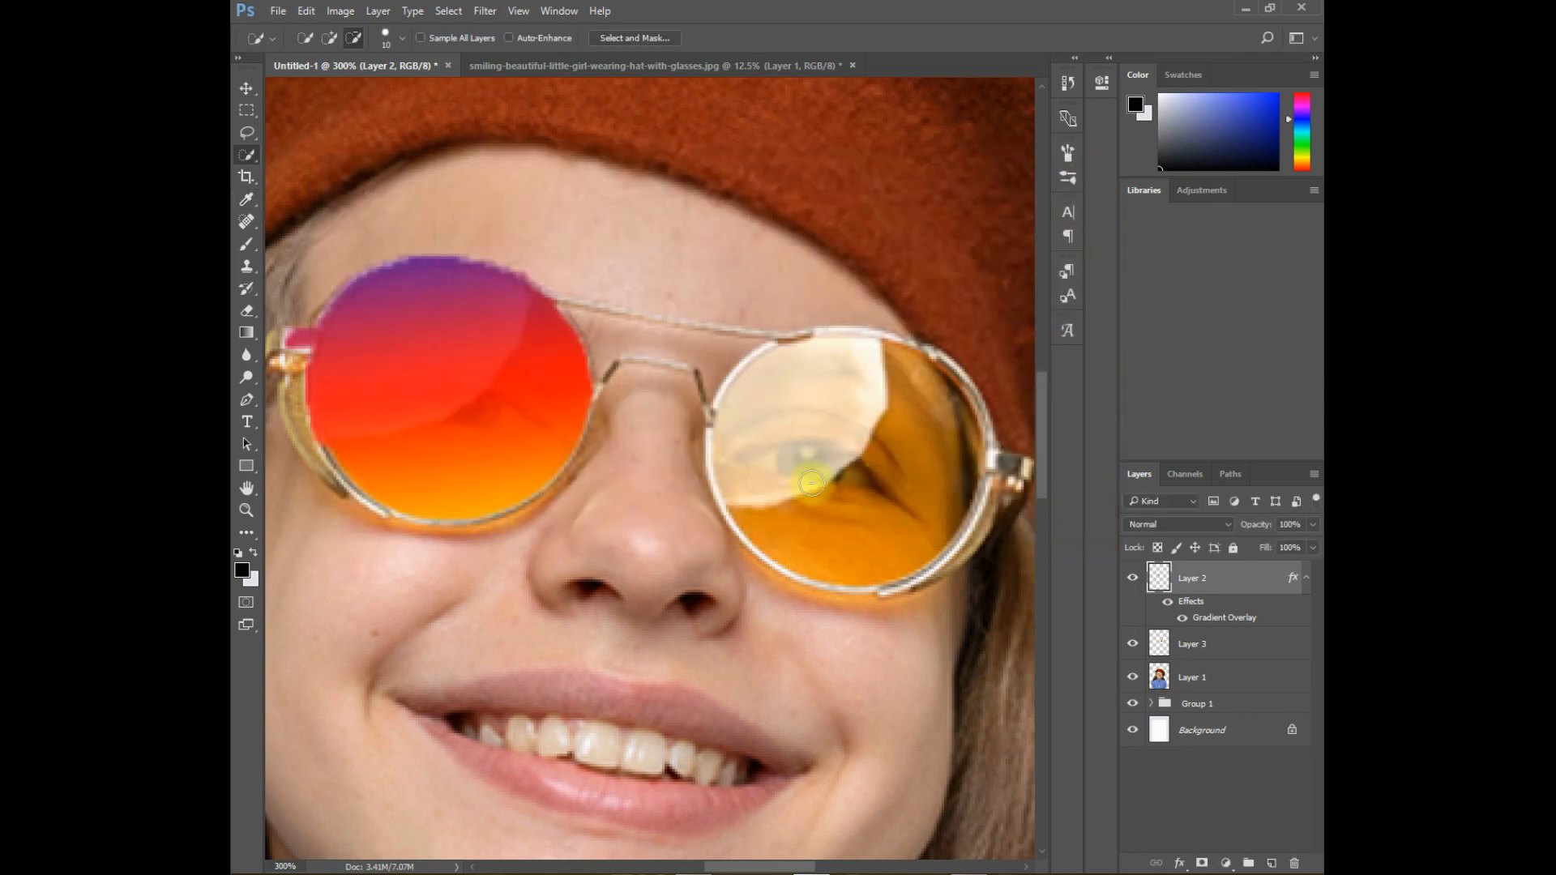
{"action": "right_click", "coordinate": [1240, 580]}
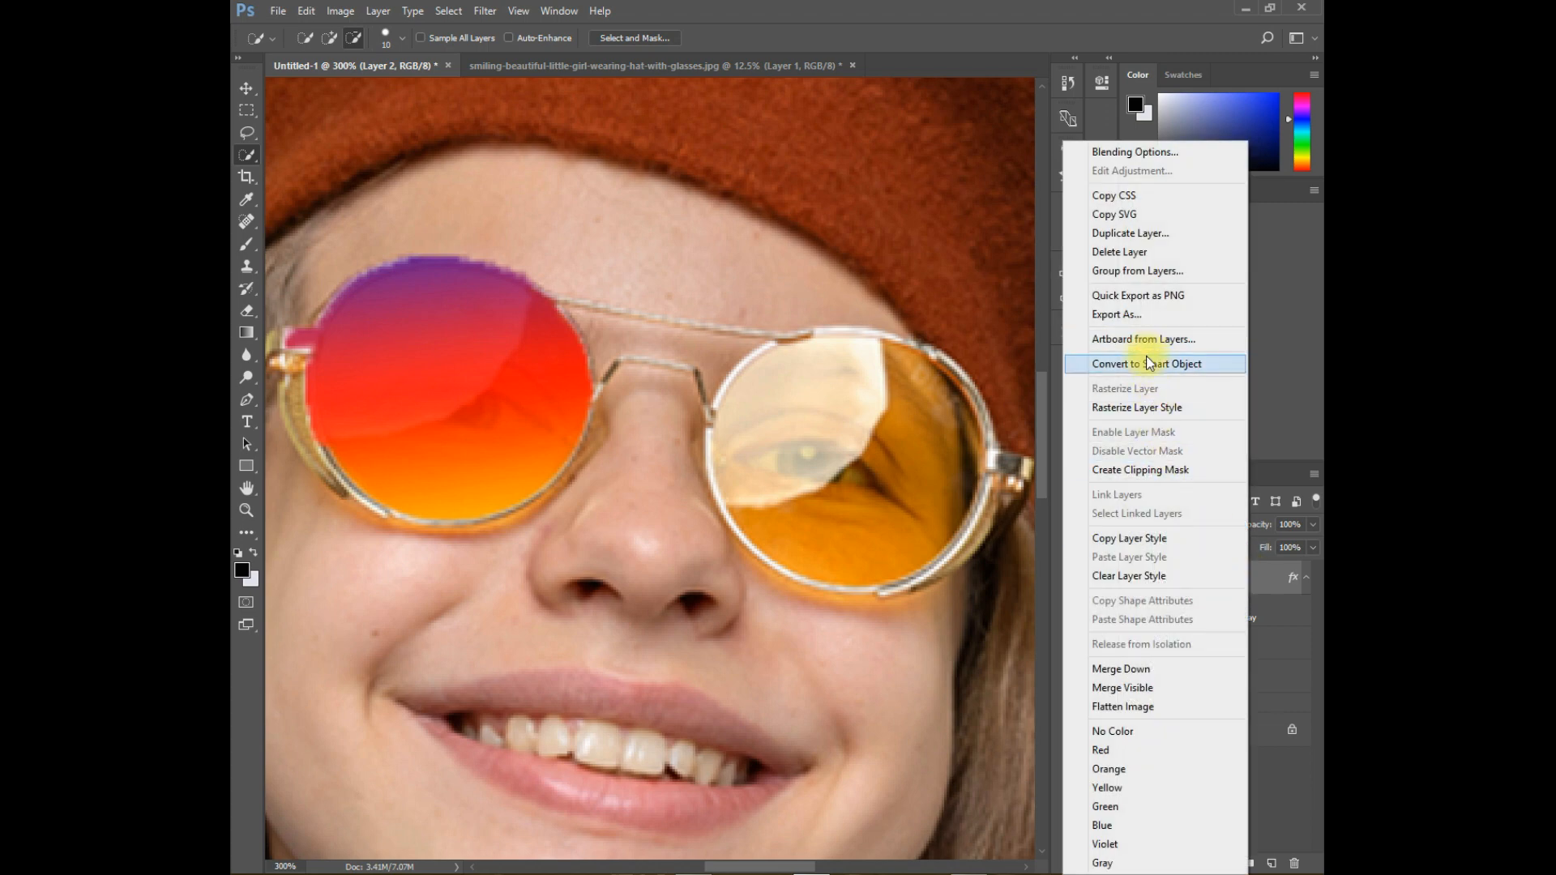
{"action": "left_click", "coordinate": [1135, 363]}
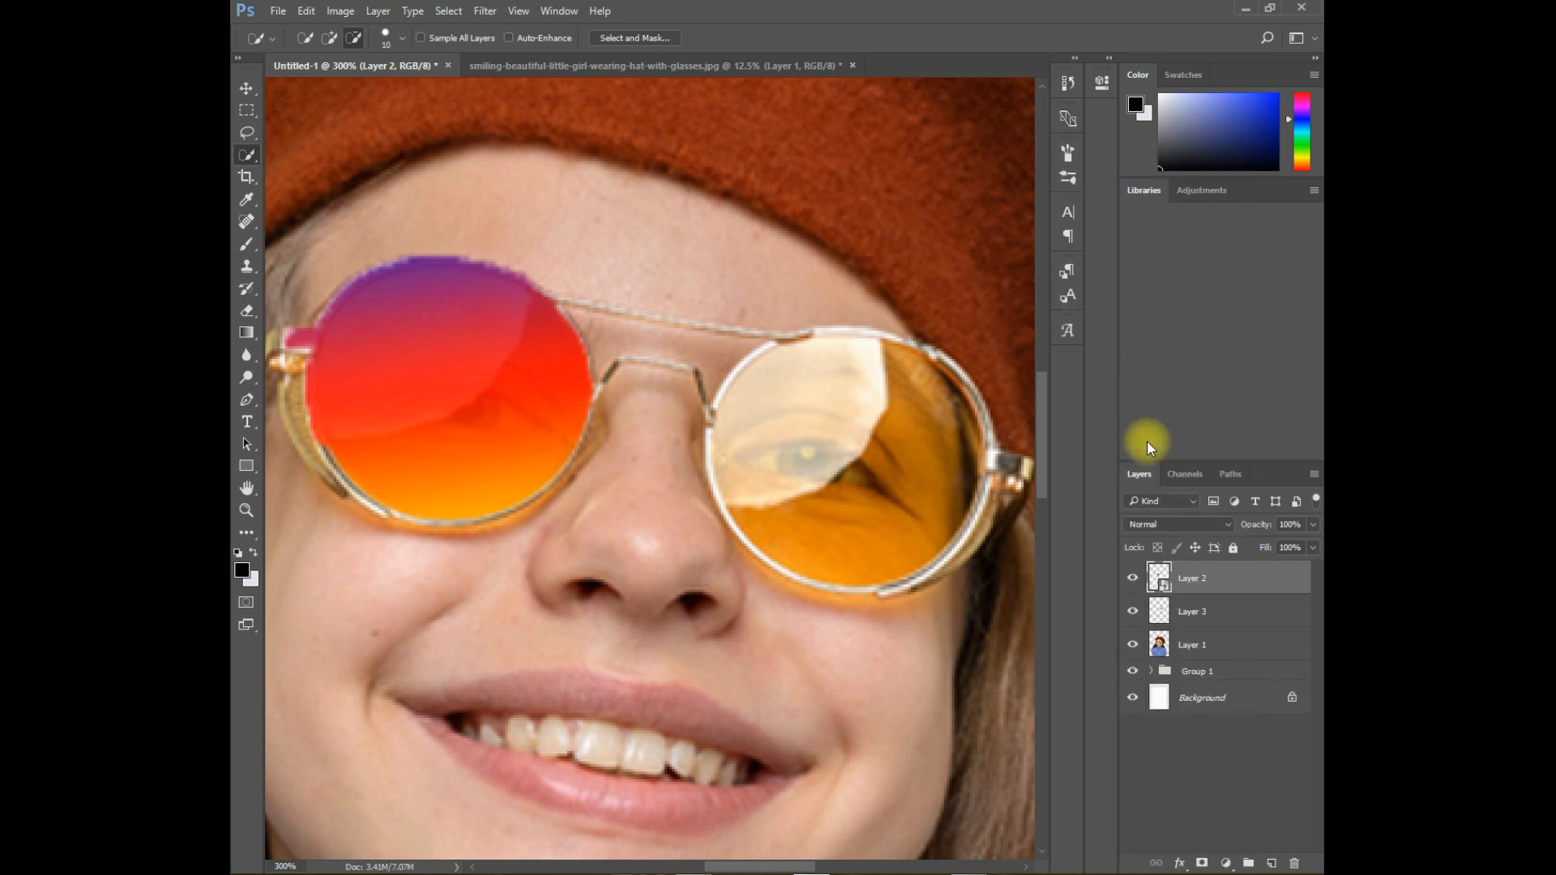
Apply the same blue, red and yellow Gradient Overlay to the right lens on Layer 3 and convert that layer to a Smart Object.
{"action": "left_click", "coordinate": [1242, 620]}
{"action": "double_click", "coordinate": [1245, 620]}
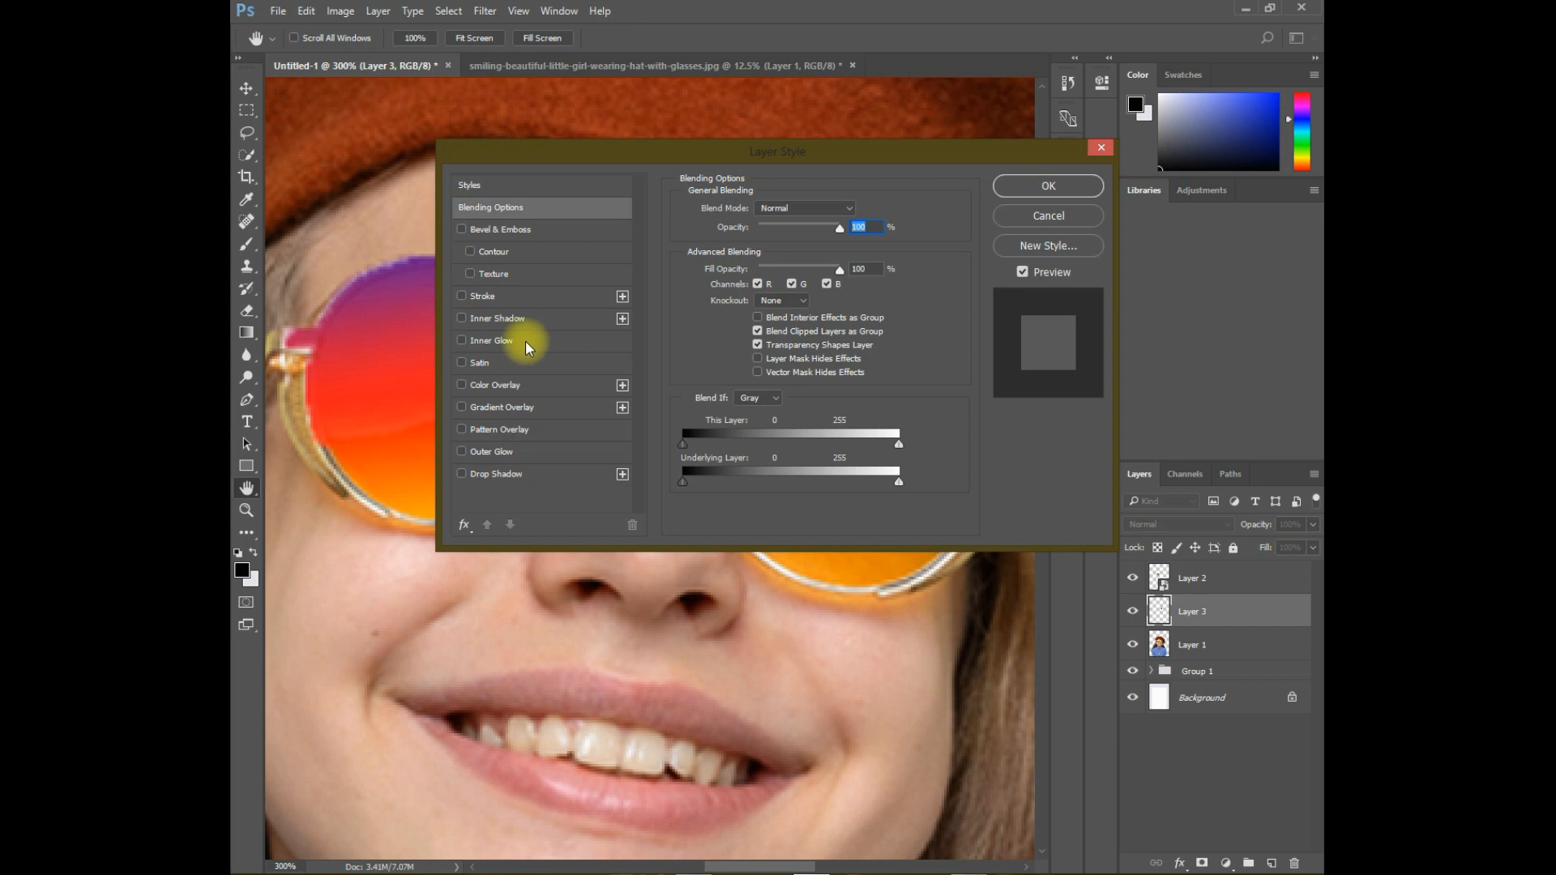
{"action": "left_click", "coordinate": [501, 406]}
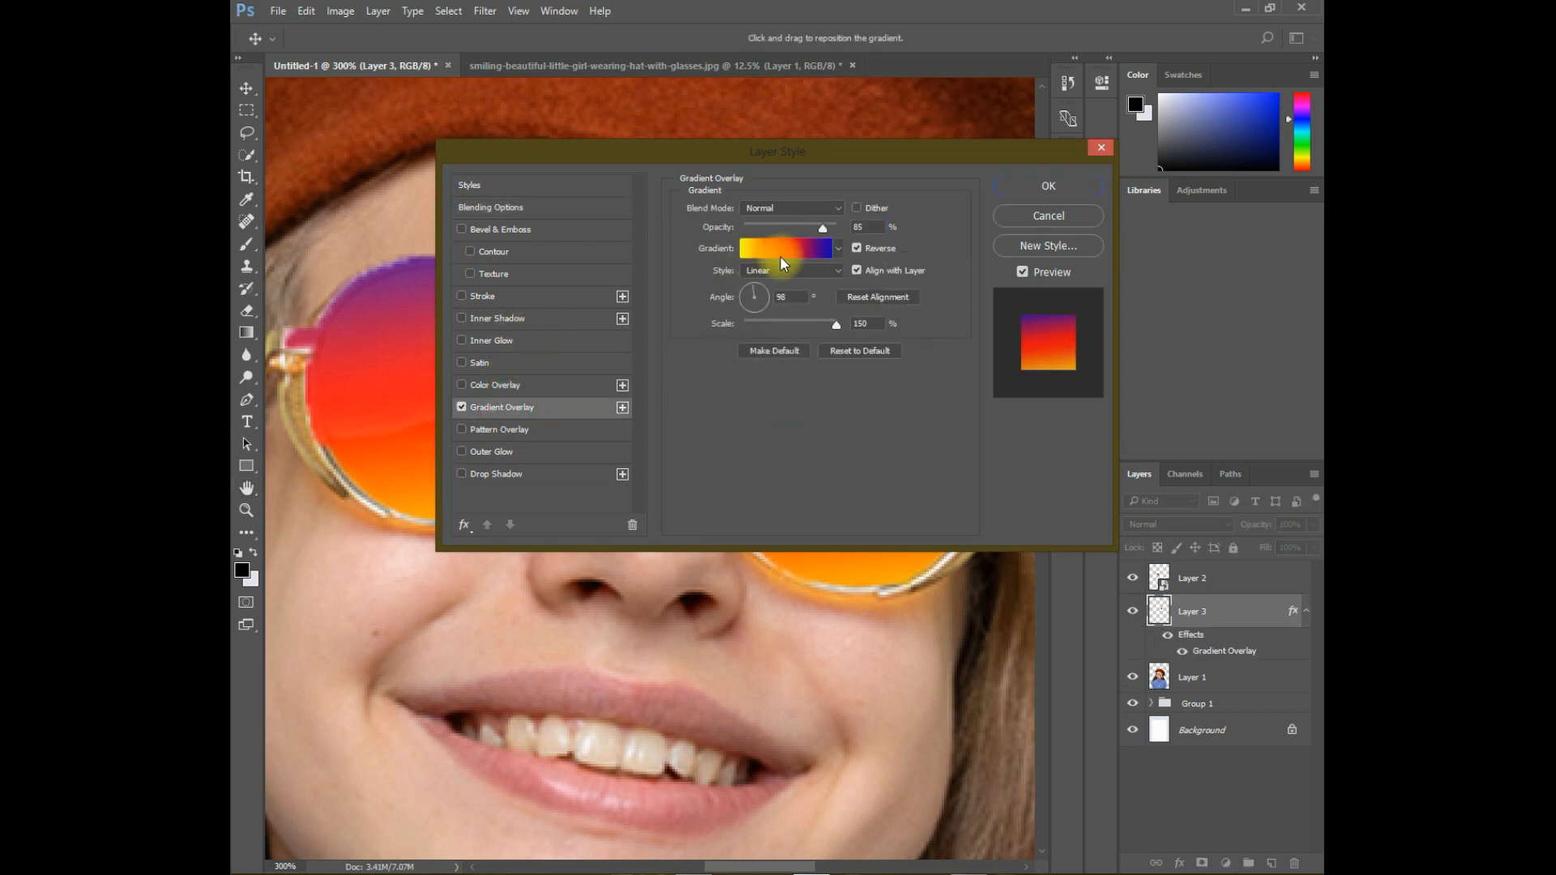
{"action": "left_click", "coordinate": [1043, 187]}
{"action": "right_click", "coordinate": [1256, 624]}
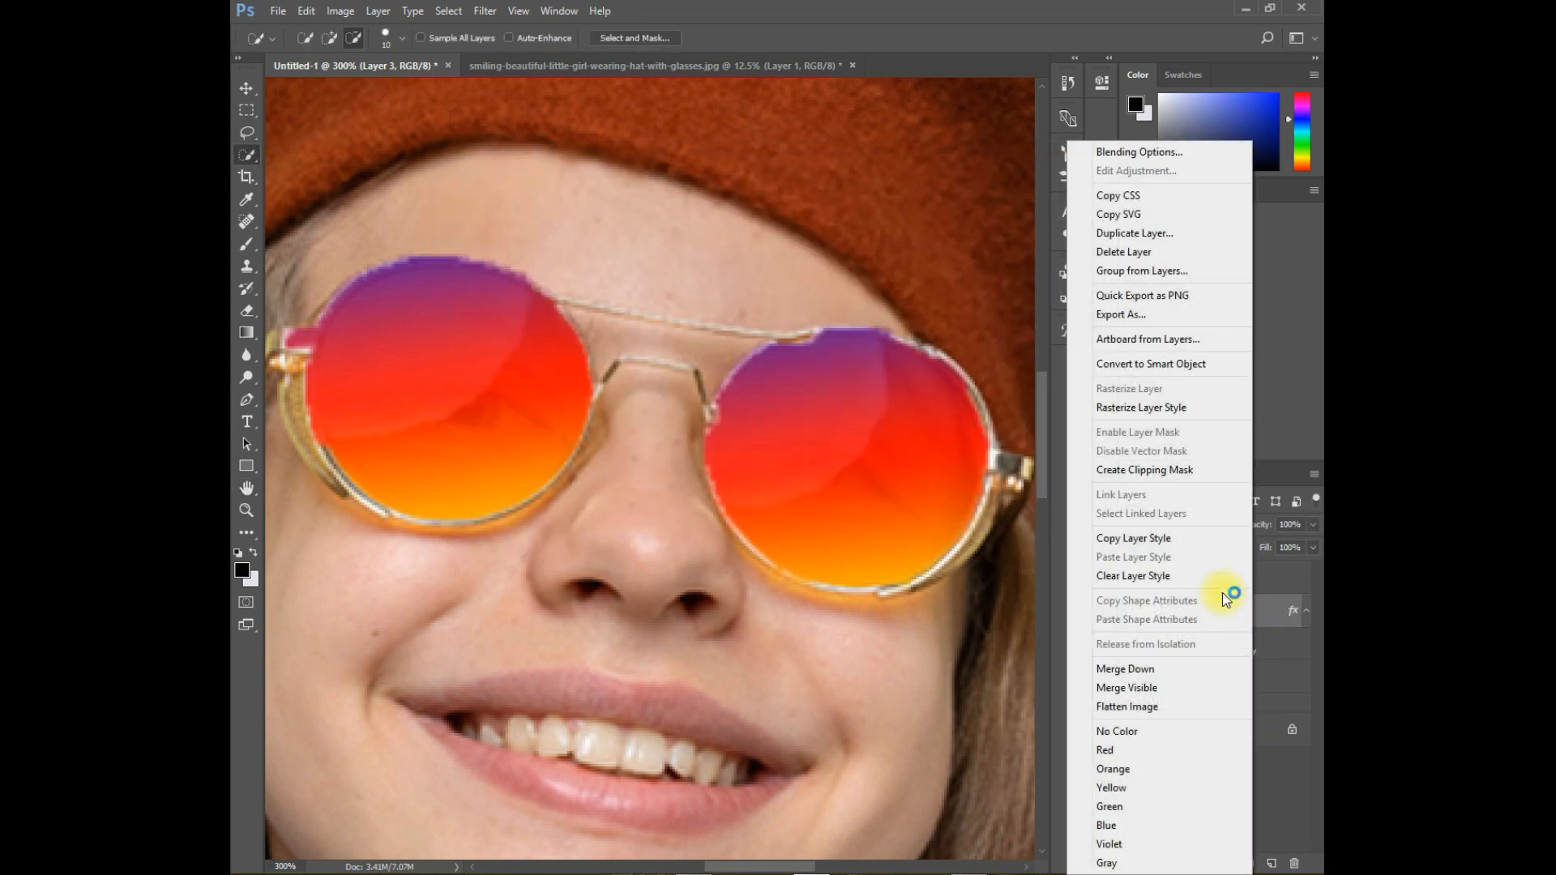
{"action": "left_click", "coordinate": [1156, 364]}
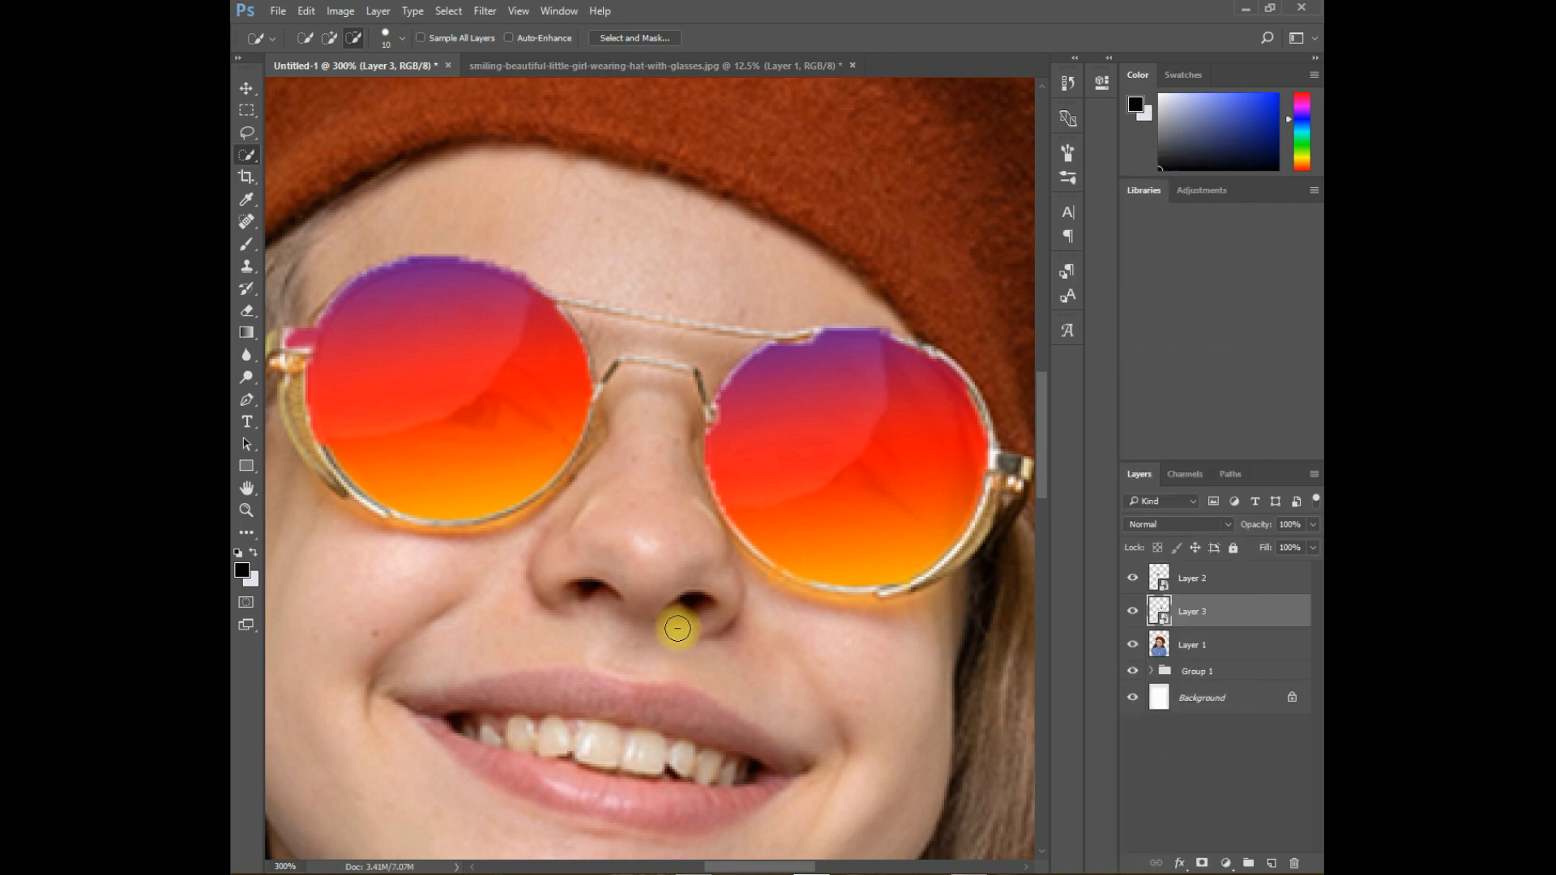
Open the left lens on Layer 2 in the Liquify filter.
{"action": "left_click_drag", "start_coordinate": [689, 649], "coordinate": [806, 605]}
{"action": "left_click", "coordinate": [1236, 573]}
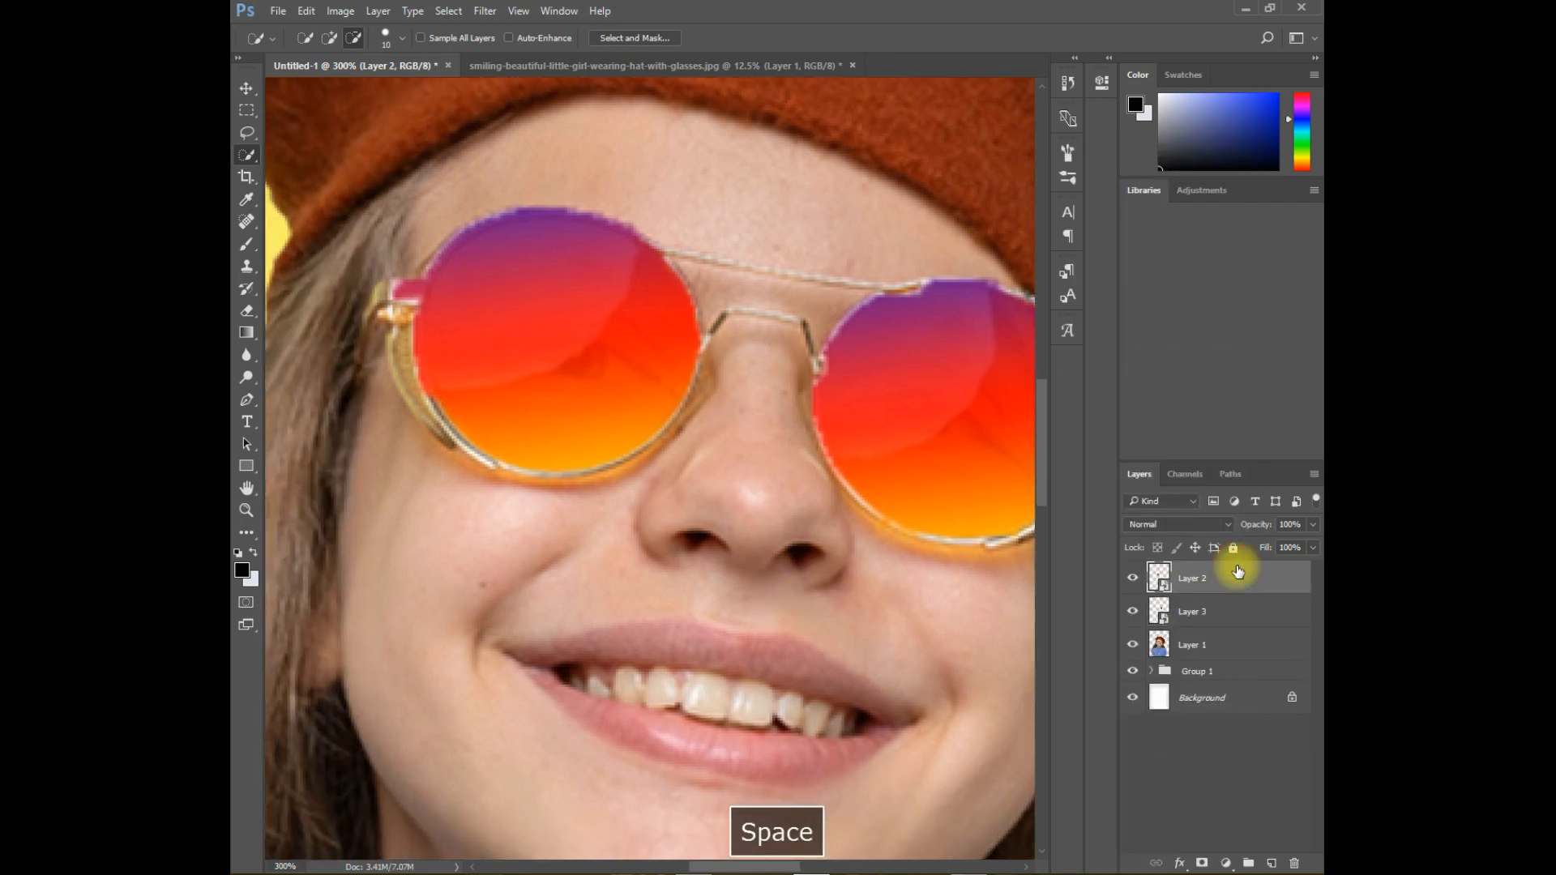
{"action": "key", "text": "ctrl+shift+x"}
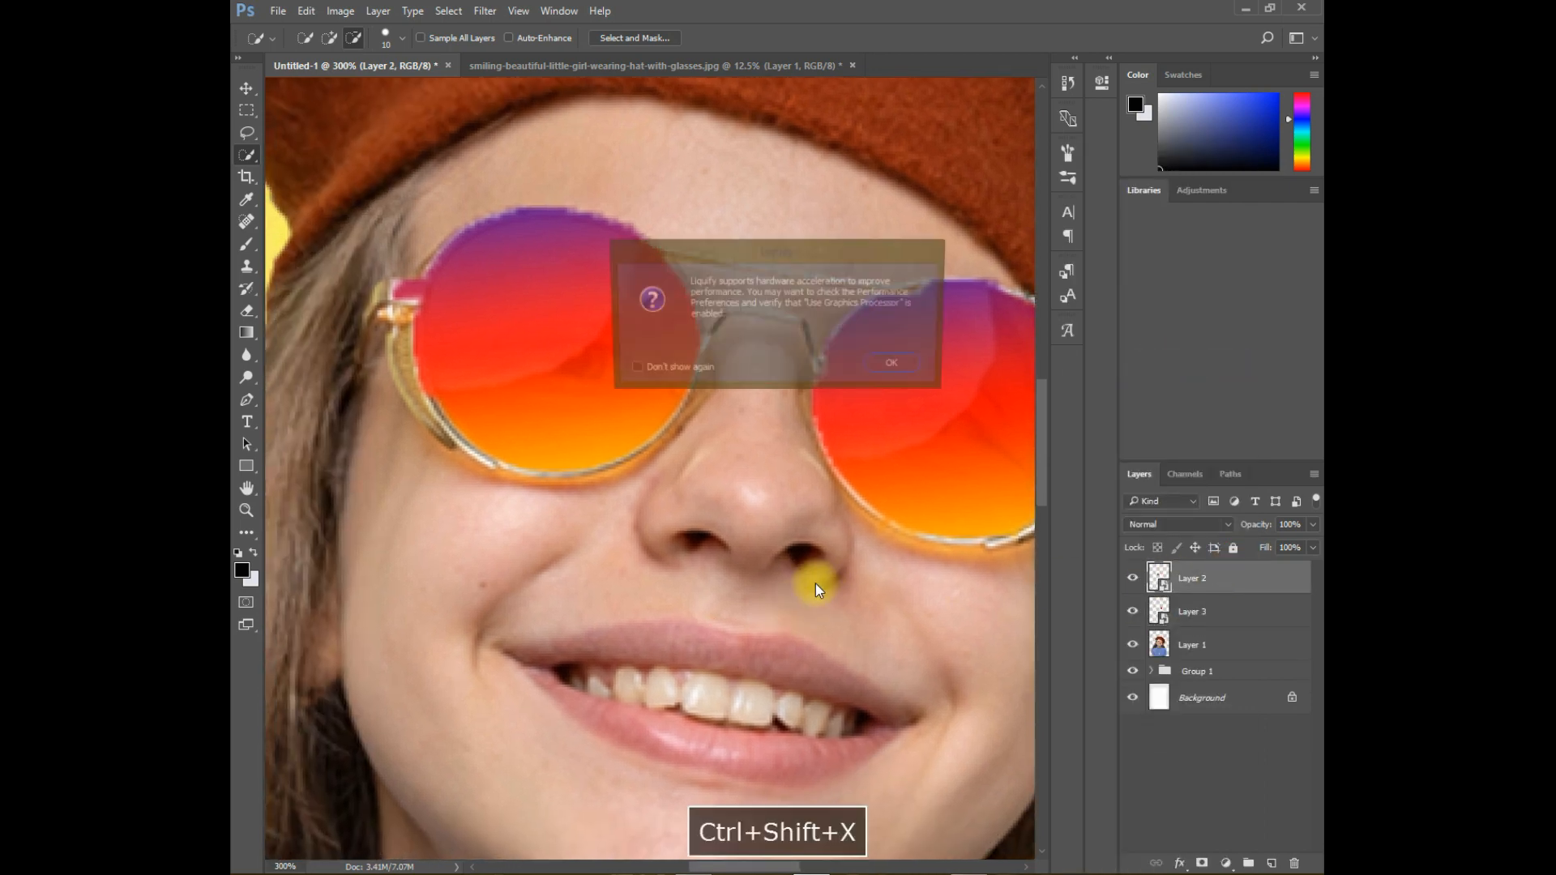
{"action": "left_click", "coordinate": [893, 367]}
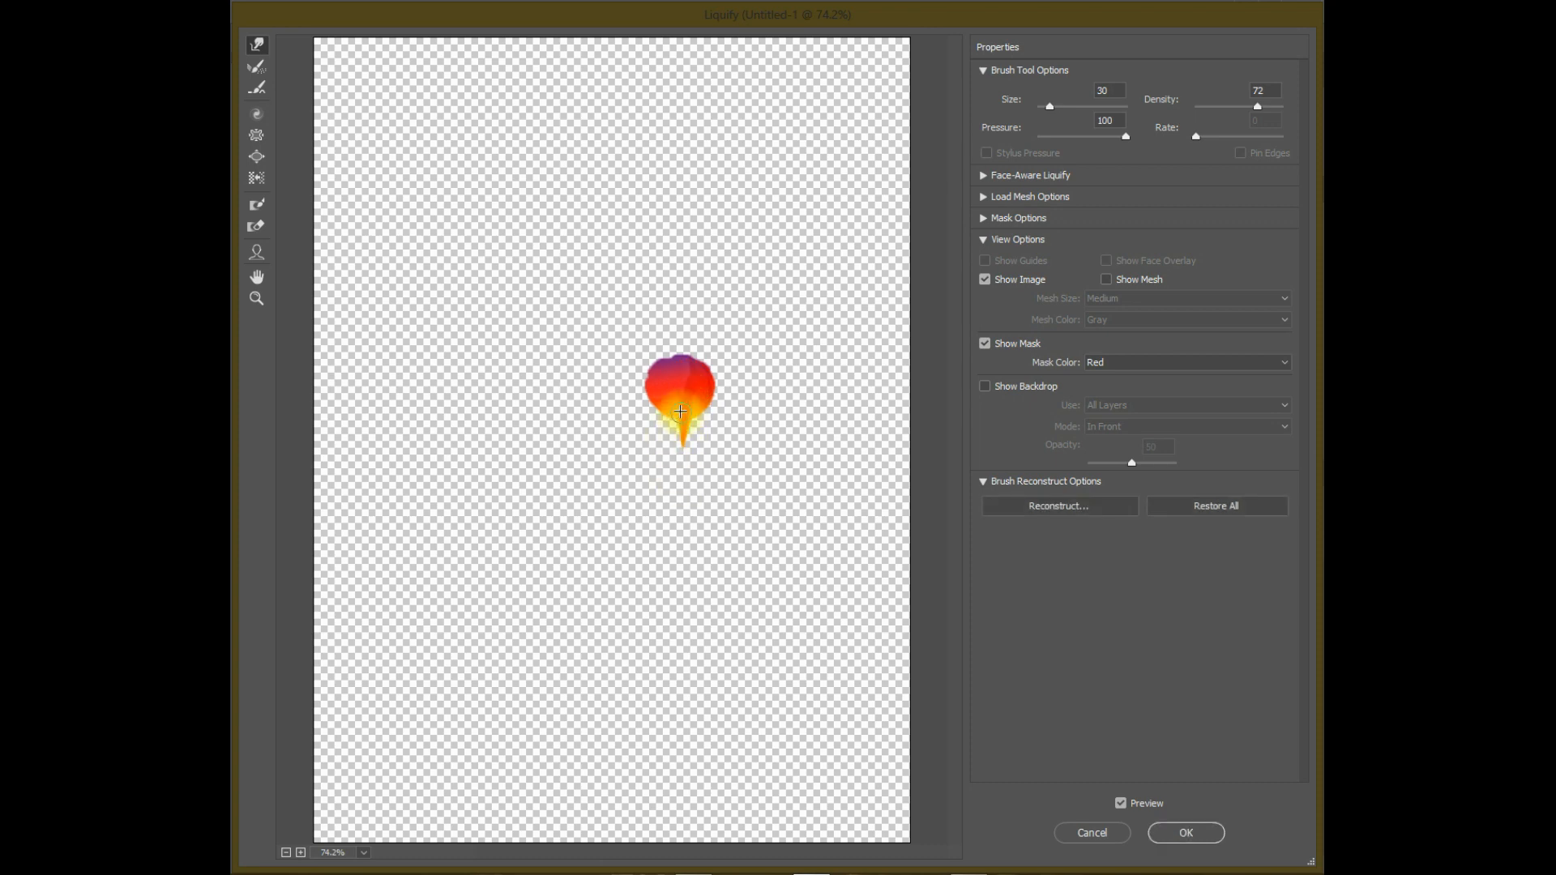
In Liquify, pull a drip down from the left part of the right lens with a size 50 Forward Warp brush.
{"action": "key", "text": "z"}
{"action": "double_click", "coordinate": [691, 405]}
{"action": "left_click", "coordinate": [530, 513]}
{"action": "left_click", "coordinate": [257, 46]}
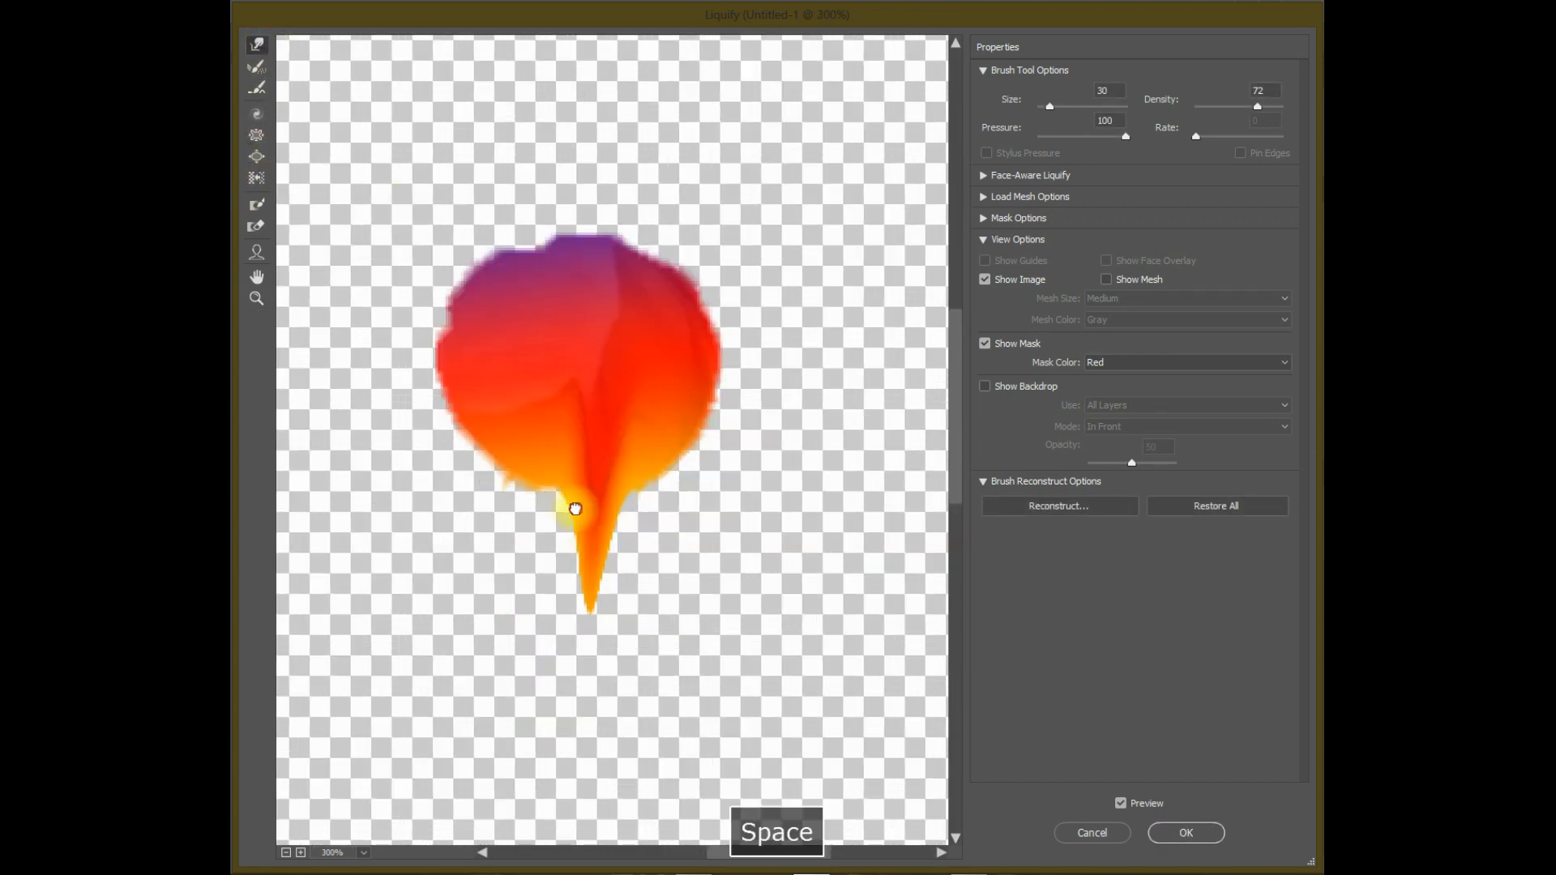
{"action": "left_click_drag", "start_coordinate": [577, 511], "coordinate": [650, 320]}
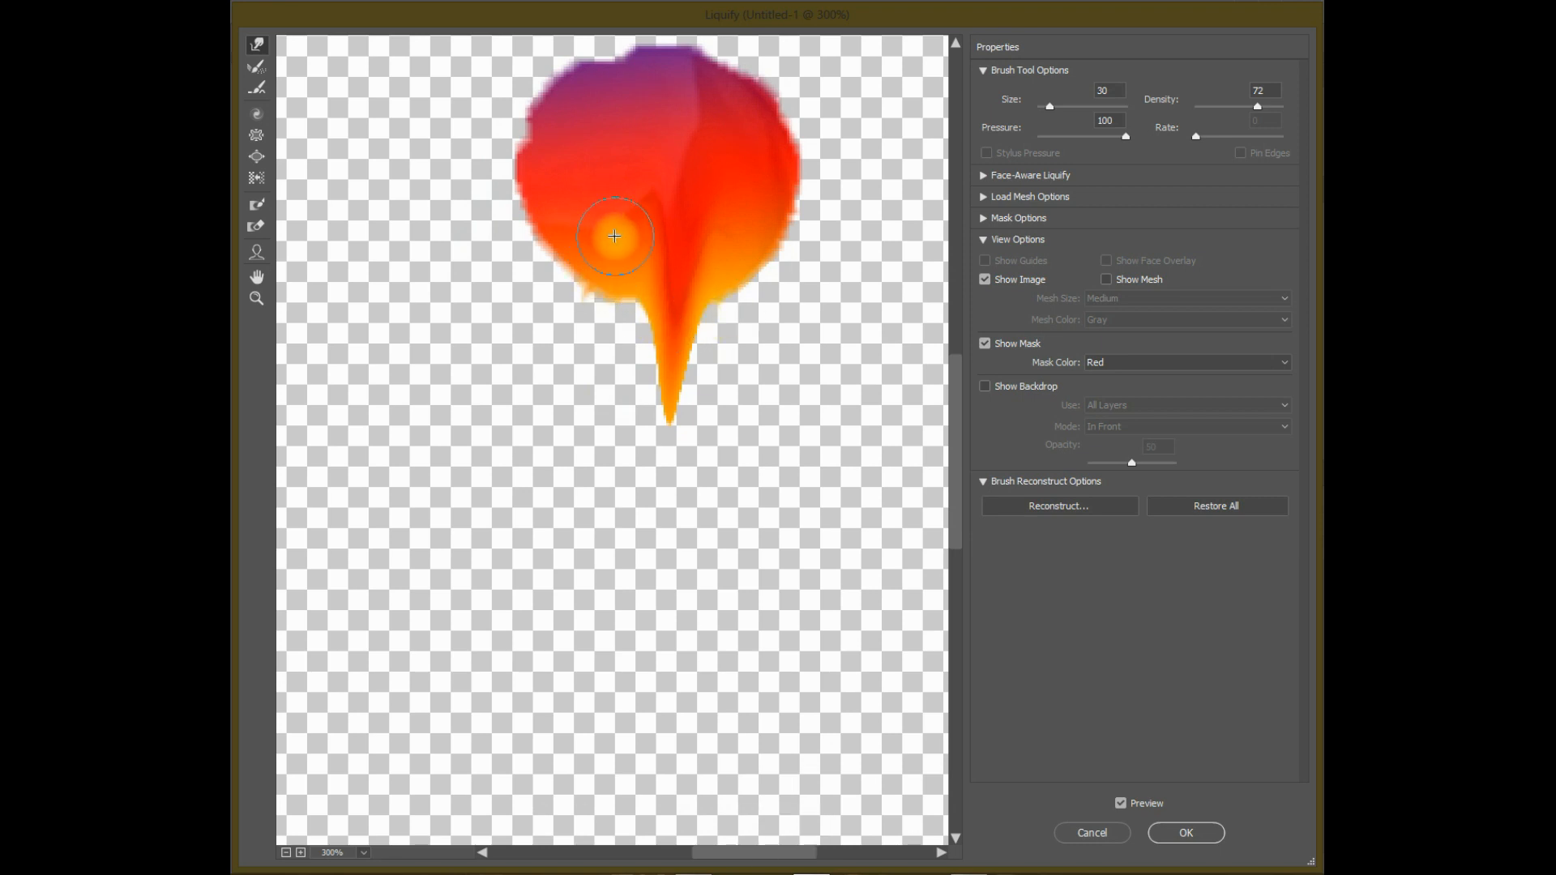
{"action": "key", "text": "bracketright"}
{"action": "left_click_drag", "start_coordinate": [615, 236], "coordinate": [579, 484]}
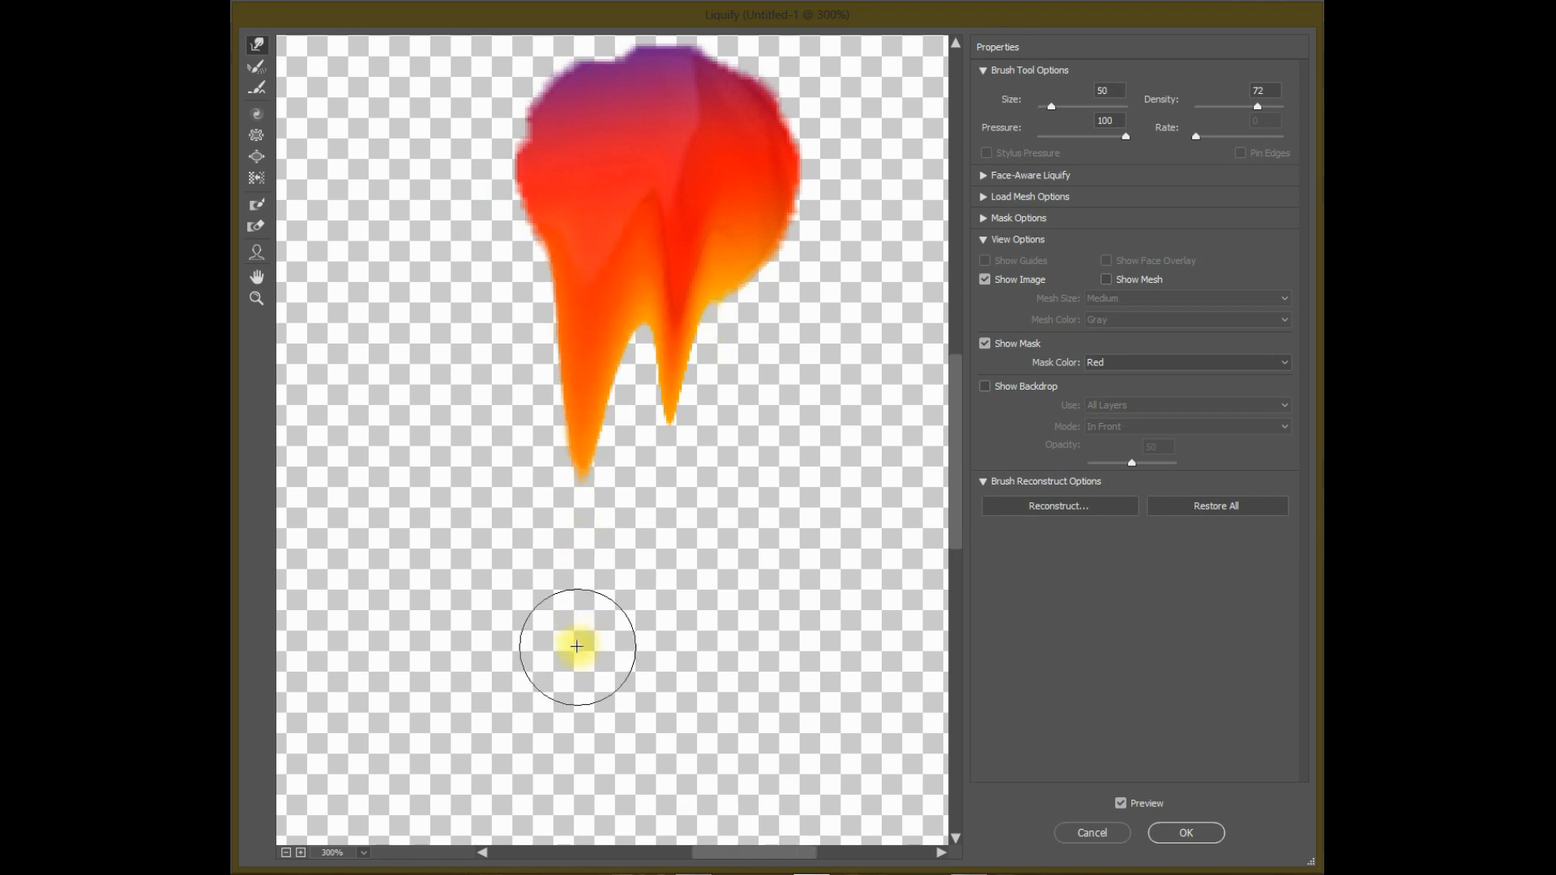
Try to pull a wide drip from the right part of the right lens with a size 100 brush, and undo it.
{"action": "key", "text": "bracketright"}
{"action": "key", "text": "bracketright"}
{"action": "key", "text": "bracketright"}
{"action": "key", "text": "bracketright"}
{"action": "key", "text": "bracketright"}
{"action": "key", "text": "bracketright"}
{"action": "key", "text": "bracketright"}
{"action": "key", "text": "bracketright"}
{"action": "key", "text": "bracketright"}
{"action": "key", "text": "bracketright"}
{"action": "left_click_drag", "start_coordinate": [722, 209], "coordinate": [708, 718]}
{"action": "key", "text": "ctrl+z"}
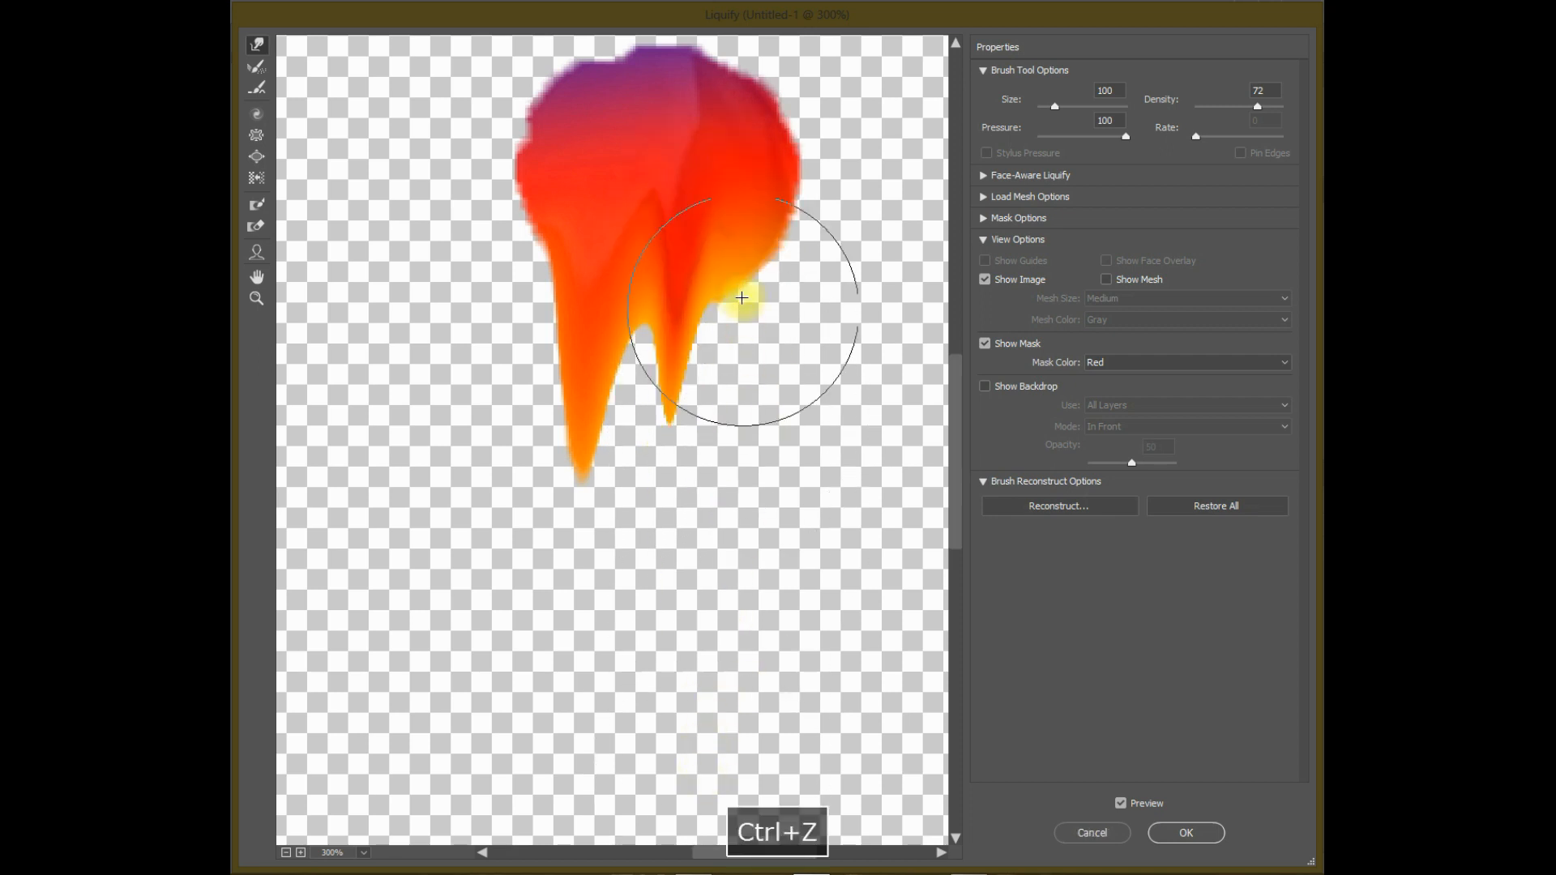
Pull a long drip from the right part of the right lens with a size 45 brush and apply the Liquify filter.
{"action": "key", "text": "bracketleft"}
{"action": "key", "text": "bracketleft"}
{"action": "key", "text": "bracketleft"}
{"action": "key", "text": "bracketleft"}
{"action": "key", "text": "bracketleft"}
{"action": "key", "text": "bracketleft"}
{"action": "key", "text": "bracketleft"}
{"action": "key", "text": "bracketleft"}
{"action": "key", "text": "bracketleft"}
{"action": "key", "text": "bracketleft"}
{"action": "key", "text": "bracketleft"}
{"action": "left_click_drag", "start_coordinate": [740, 260], "coordinate": [744, 519]}
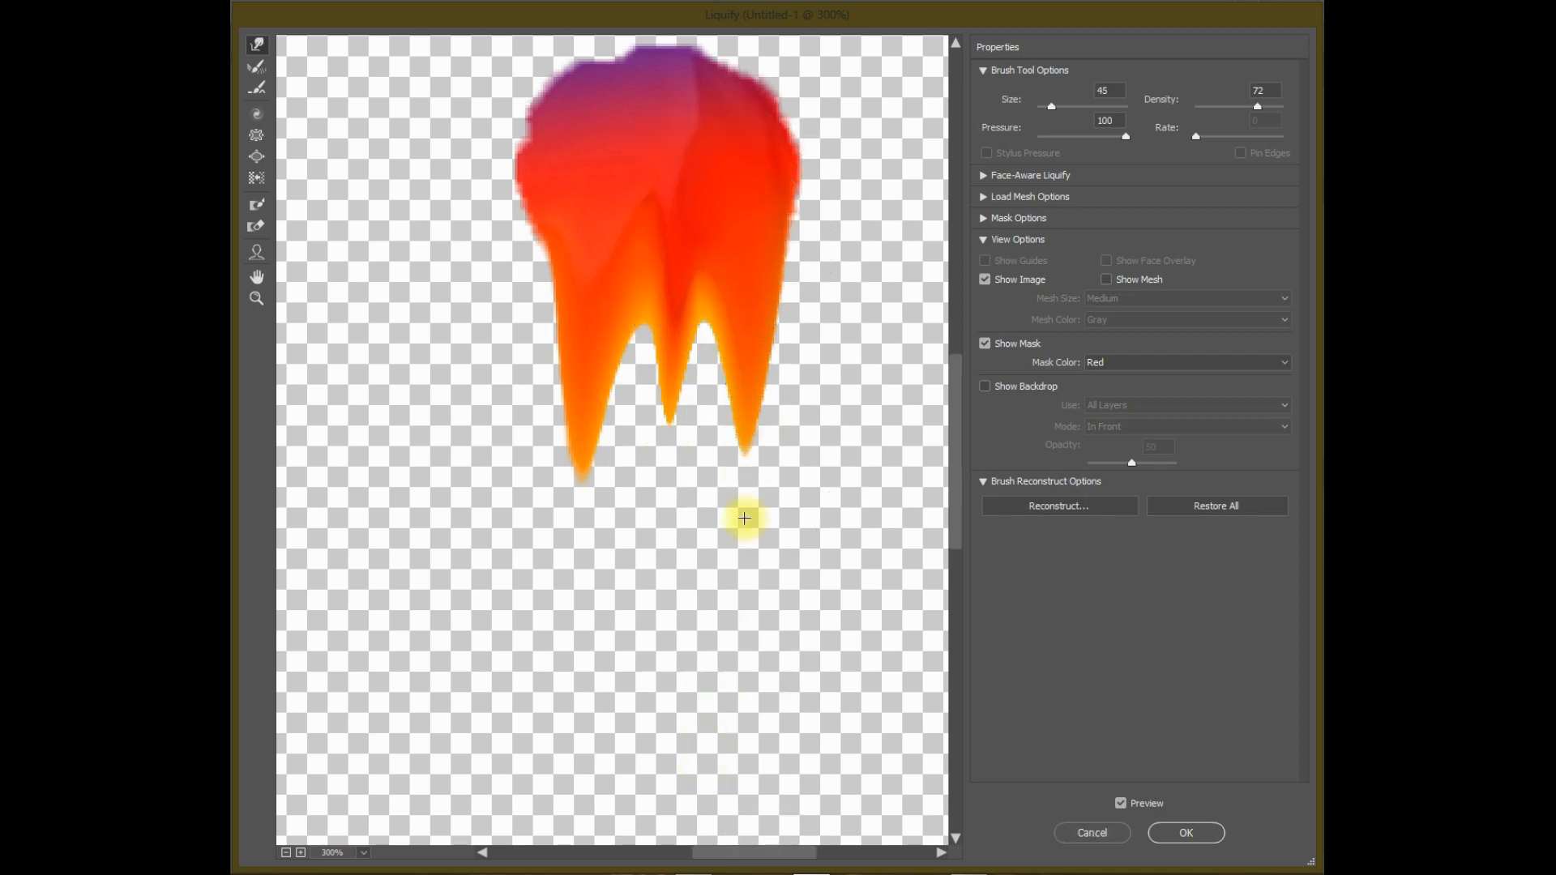
{"action": "left_click_drag", "start_coordinate": [742, 367], "coordinate": [745, 615]}
{"action": "left_click", "coordinate": [1186, 832]}
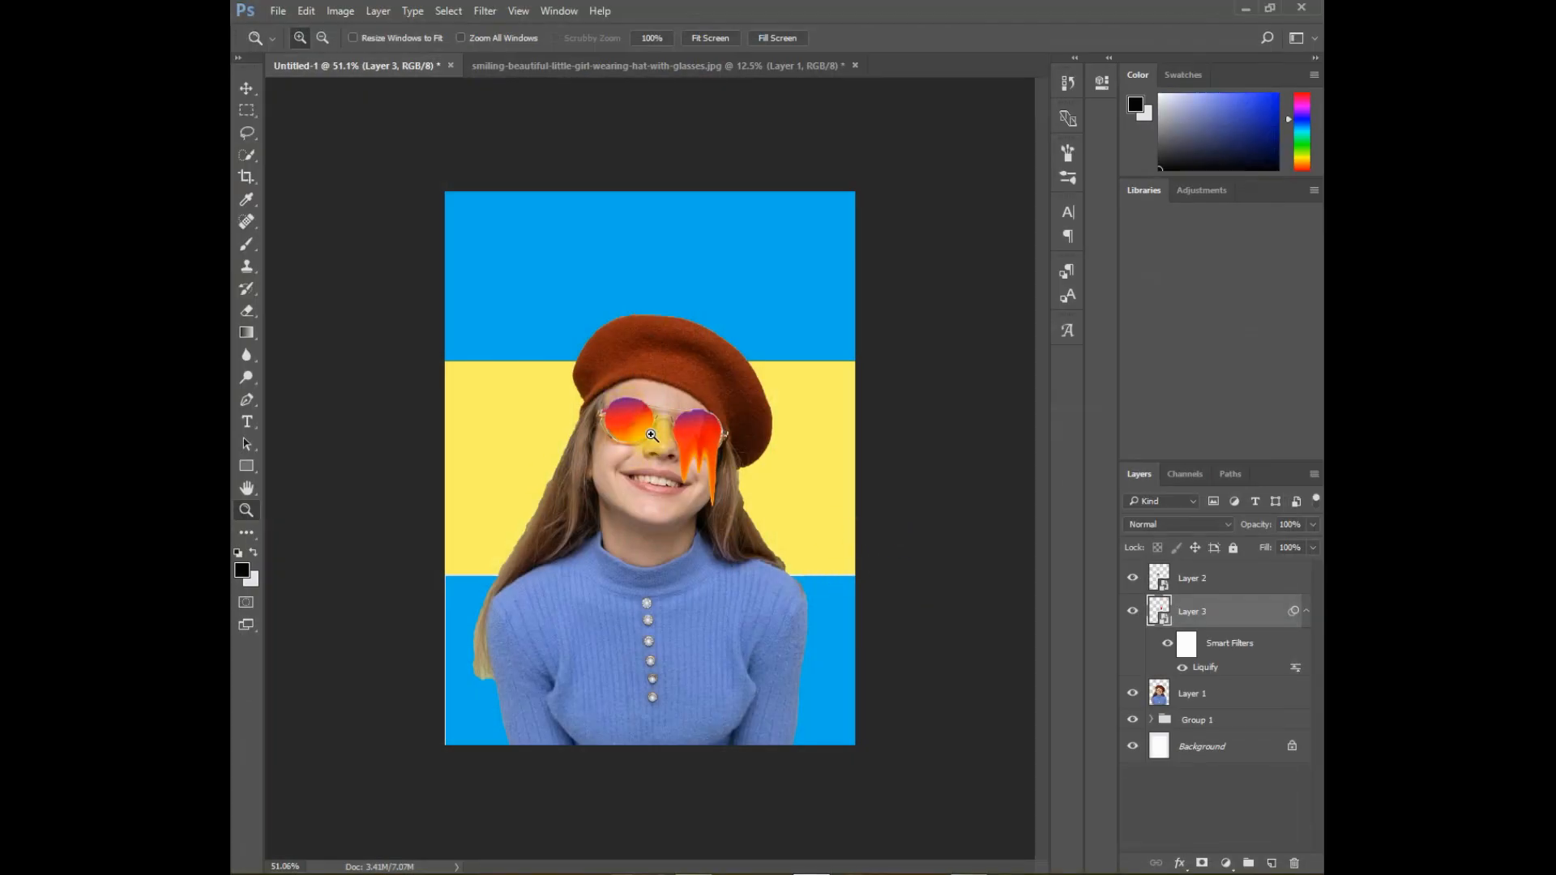
Open the left lens on Layer 2 in Liquify and pull a drip down from its middle with Forward Warp.
{"action": "double_click", "coordinate": [1243, 576]}
{"action": "left_click", "coordinate": [1070, 192]}
{"action": "key", "text": "ctrl+shift+x"}
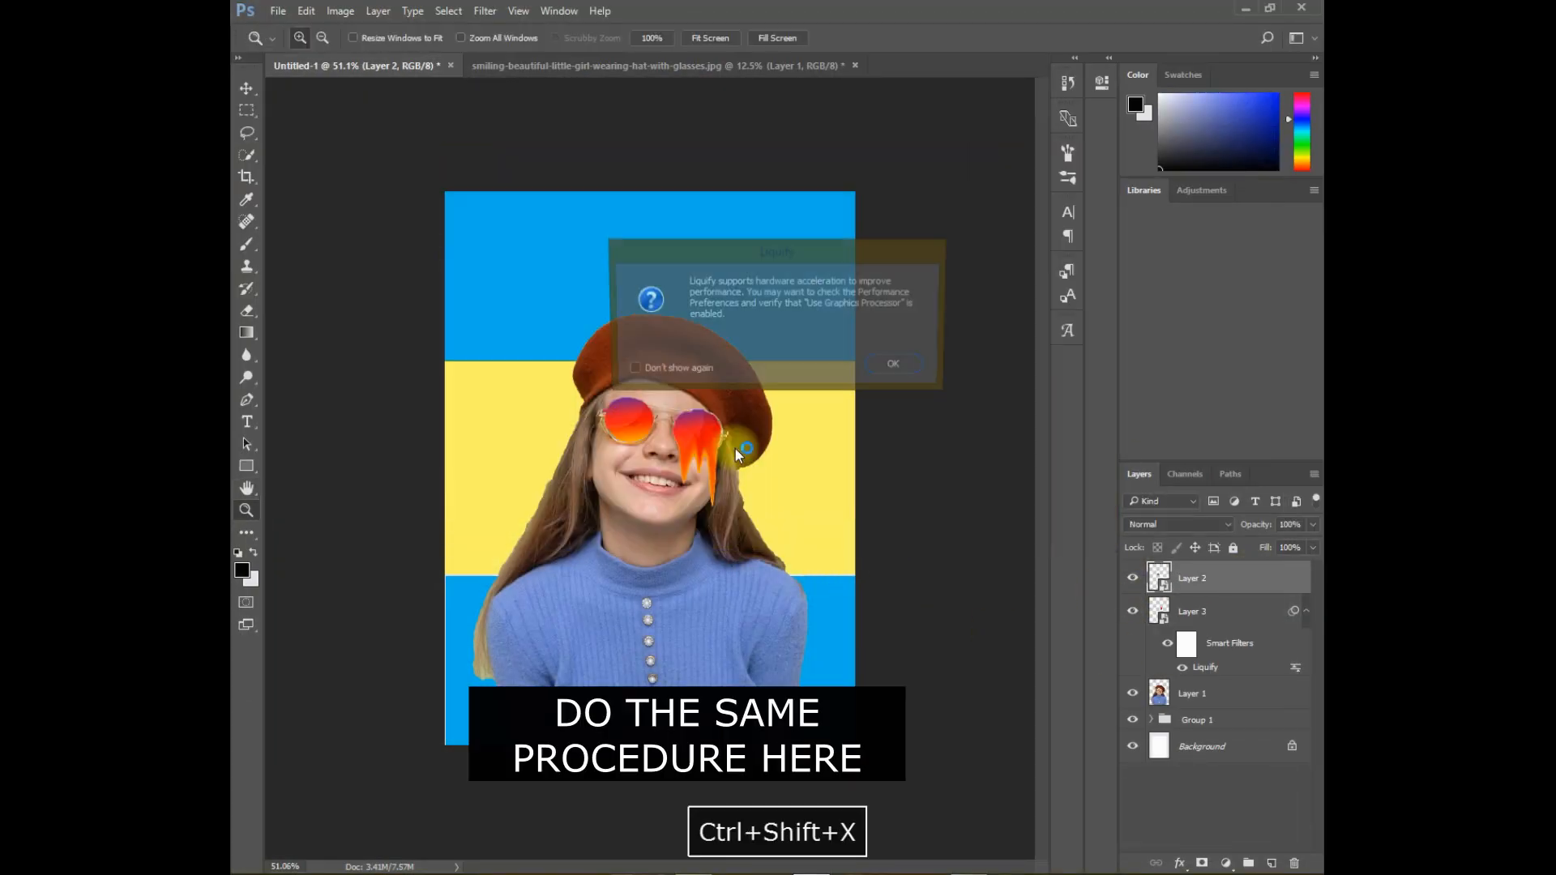
{"action": "left_click", "coordinate": [924, 359]}
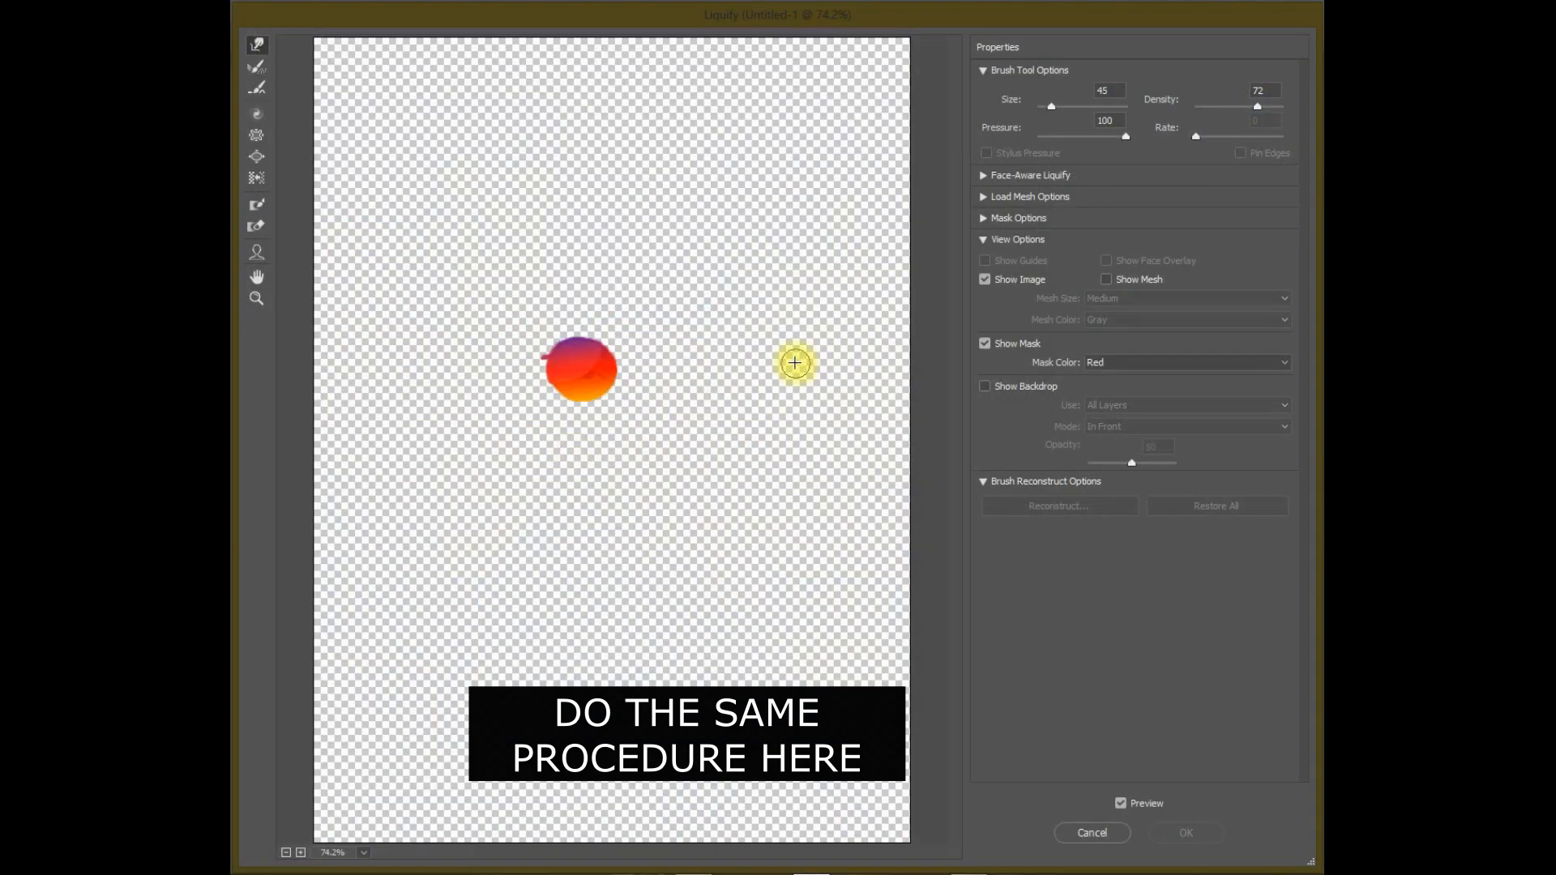
{"action": "key", "text": "z"}
{"action": "left_click", "coordinate": [567, 371]}
{"action": "left_click", "coordinate": [568, 371]}
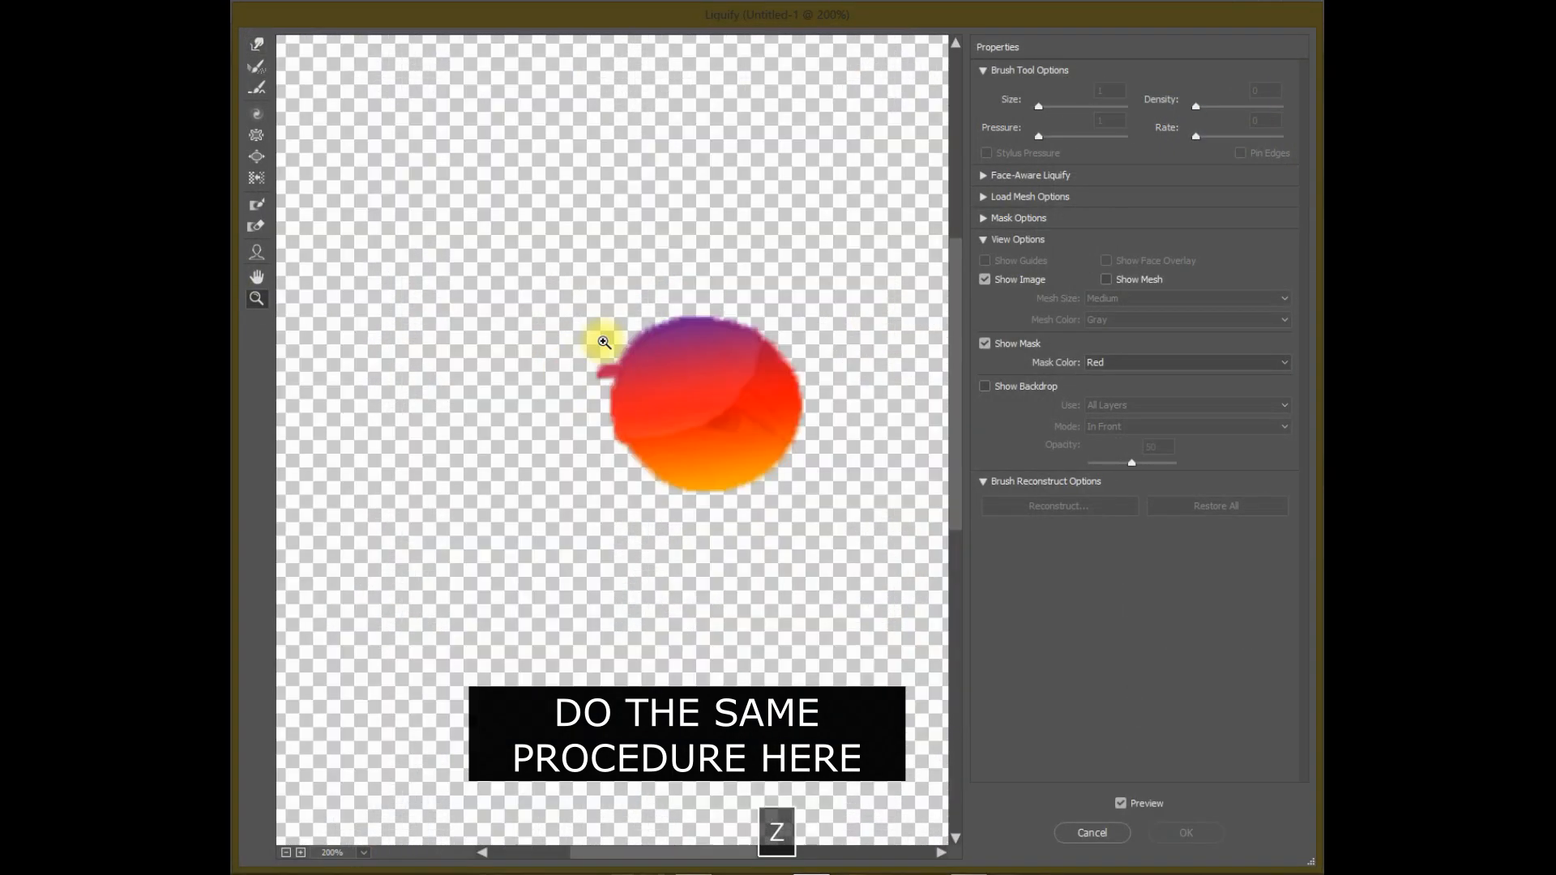
{"action": "left_click", "coordinate": [567, 371]}
{"action": "key", "text": "space"}
{"action": "left_click_drag", "start_coordinate": [568, 371], "coordinate": [373, 227]}
{"action": "left_click", "coordinate": [257, 43]}
{"action": "left_click_drag", "start_coordinate": [598, 338], "coordinate": [590, 653]}
Try to pull a drip from the right part of the left lens with an enlarged brush, and undo it.
{"action": "key", "text": "bracketright"}
{"action": "key", "text": "bracketright"}
{"action": "key", "text": "bracketright"}
{"action": "mouse_move", "coordinate": [678, 371]}
{"action": "left_mouse_down"}
{"action": "mouse_move", "coordinate": [668, 555]}
{"action": "mouse_move", "coordinate": [695, 719]}
{"action": "left_mouse_up"}
{"action": "key", "text": "ctrl+z"}
With a smaller brush, pull drips from the right and left parts of the left lens and apply the Liquify filter.
{"action": "key", "text": "bracketleft"}
{"action": "key", "text": "bracketleft"}
{"action": "key", "text": "bracketleft"}
{"action": "left_click_drag", "start_coordinate": [672, 394], "coordinate": [694, 774]}
{"action": "left_click_drag", "start_coordinate": [537, 317], "coordinate": [475, 713]}
{"action": "key", "text": "space"}
{"action": "left_click", "coordinate": [1177, 832]}
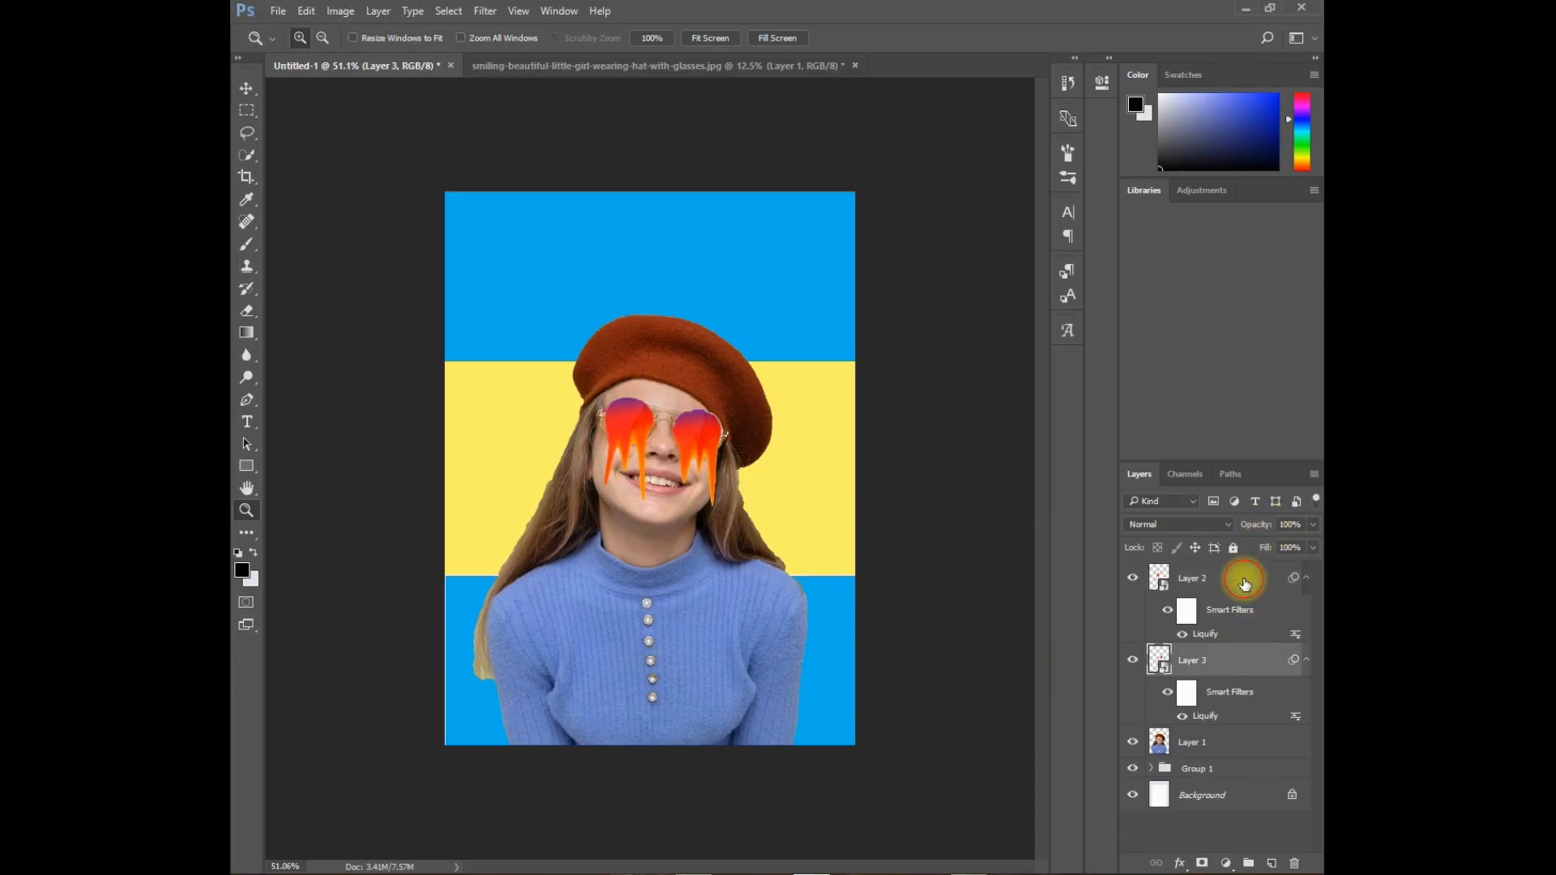
Rasterize Layer 2 for erasing, then soften the Eraser brush and reduce its size.
{"action": "left_click", "coordinate": [247, 311]}
{"action": "left_click", "coordinate": [708, 479]}
{"action": "left_click", "coordinate": [735, 348]}
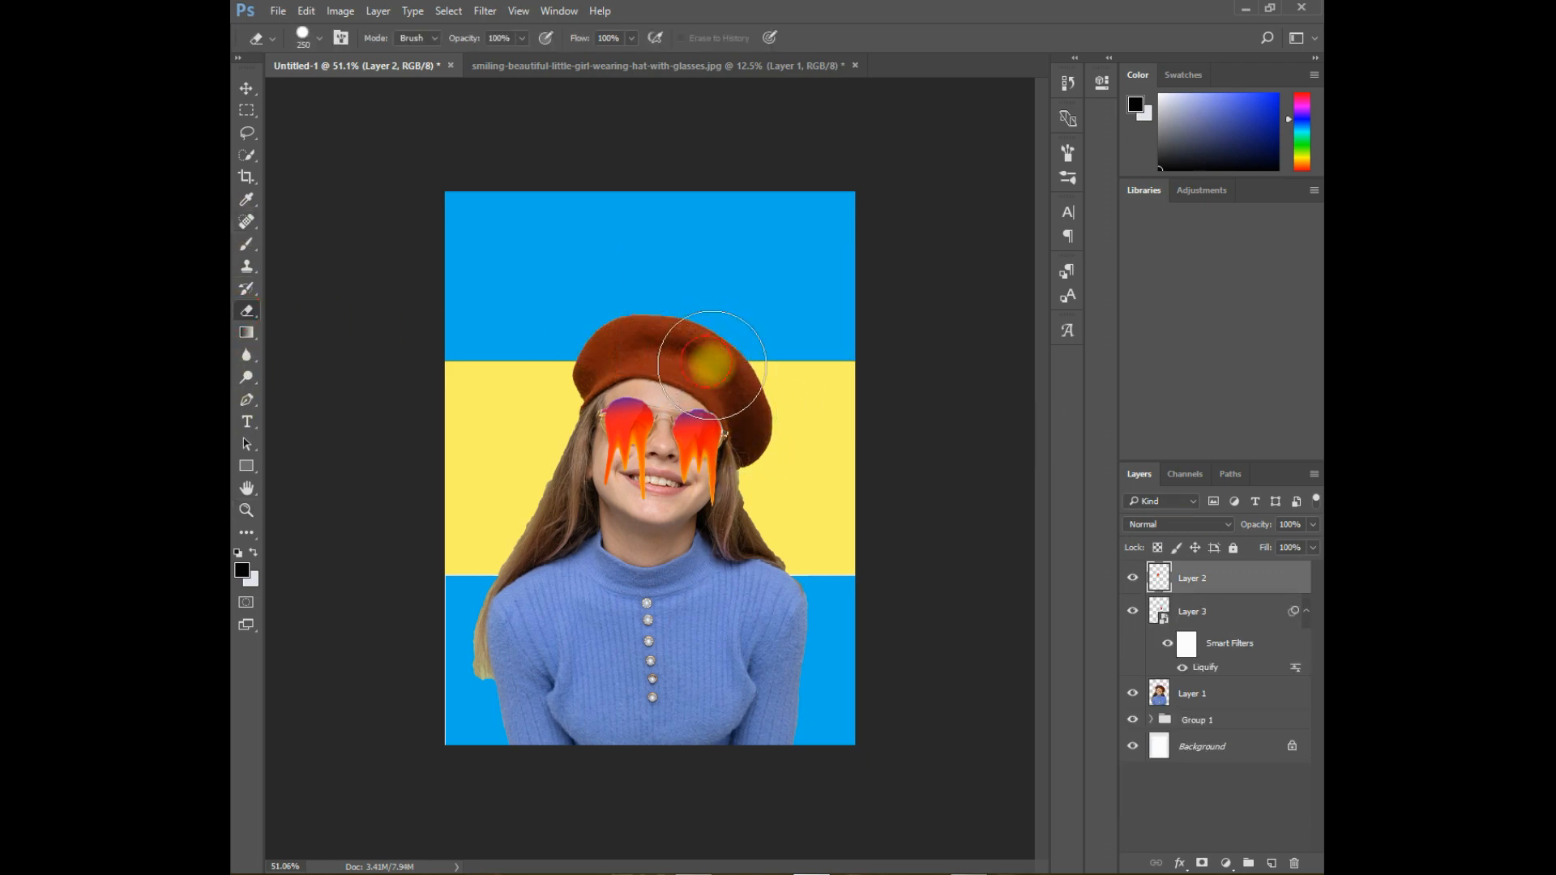
{"action": "right_click", "coordinate": [713, 359]}
{"action": "left_click_drag", "start_coordinate": [874, 440], "coordinate": [766, 442]}
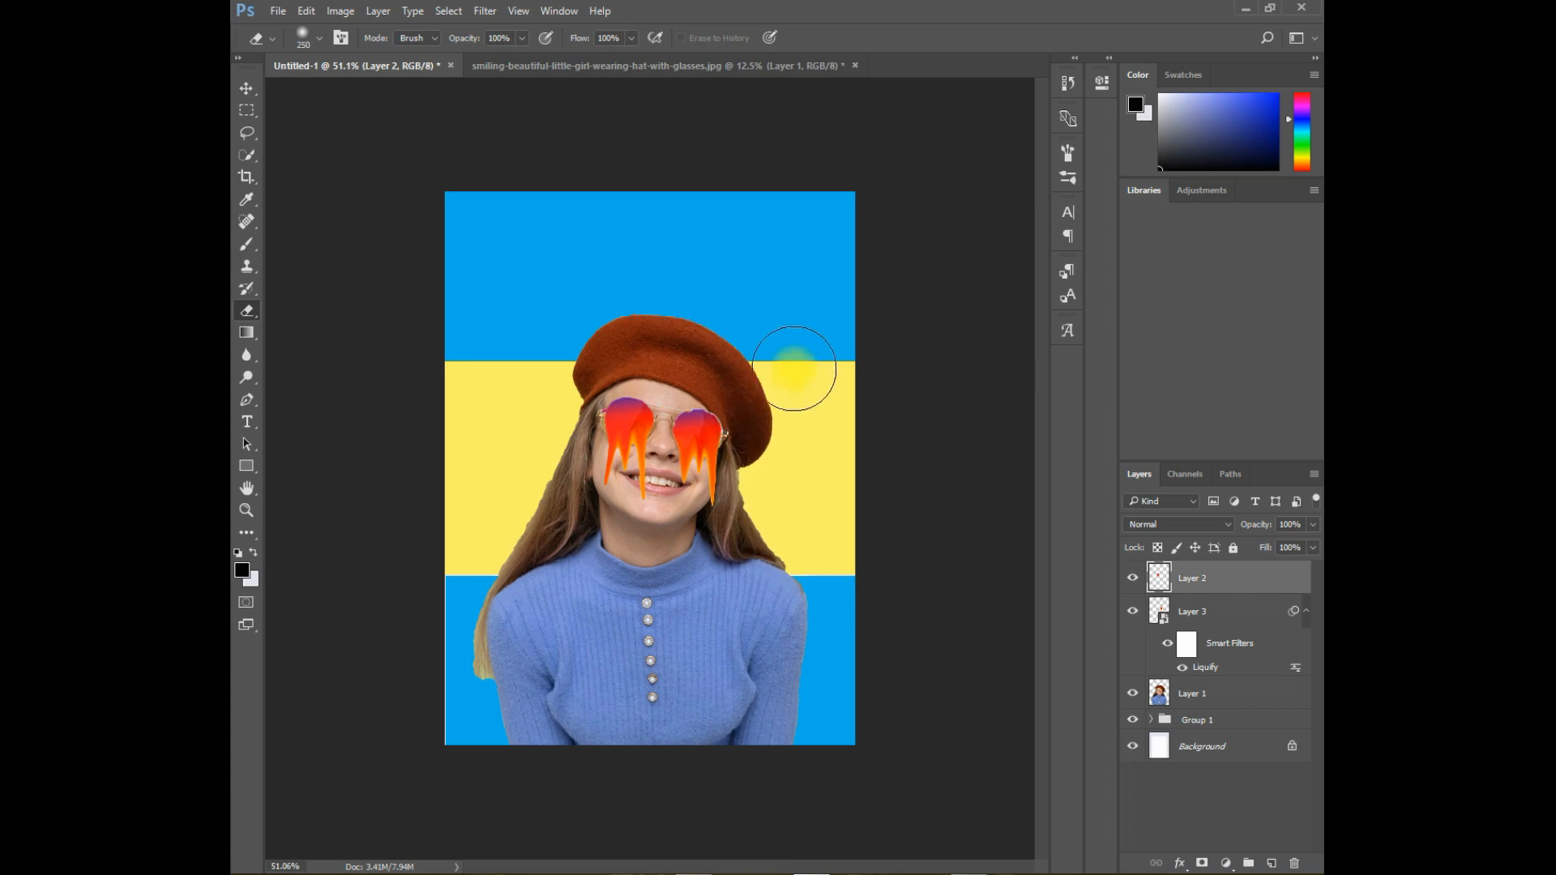
{"action": "key", "text": "bracketleft"}
{"action": "key", "text": "bracketleft"}
{"action": "key", "text": "bracketleft"}
{"action": "key", "text": "bracketleft"}
{"action": "key", "text": "bracketleft"}
{"action": "key", "text": "bracketleft"}
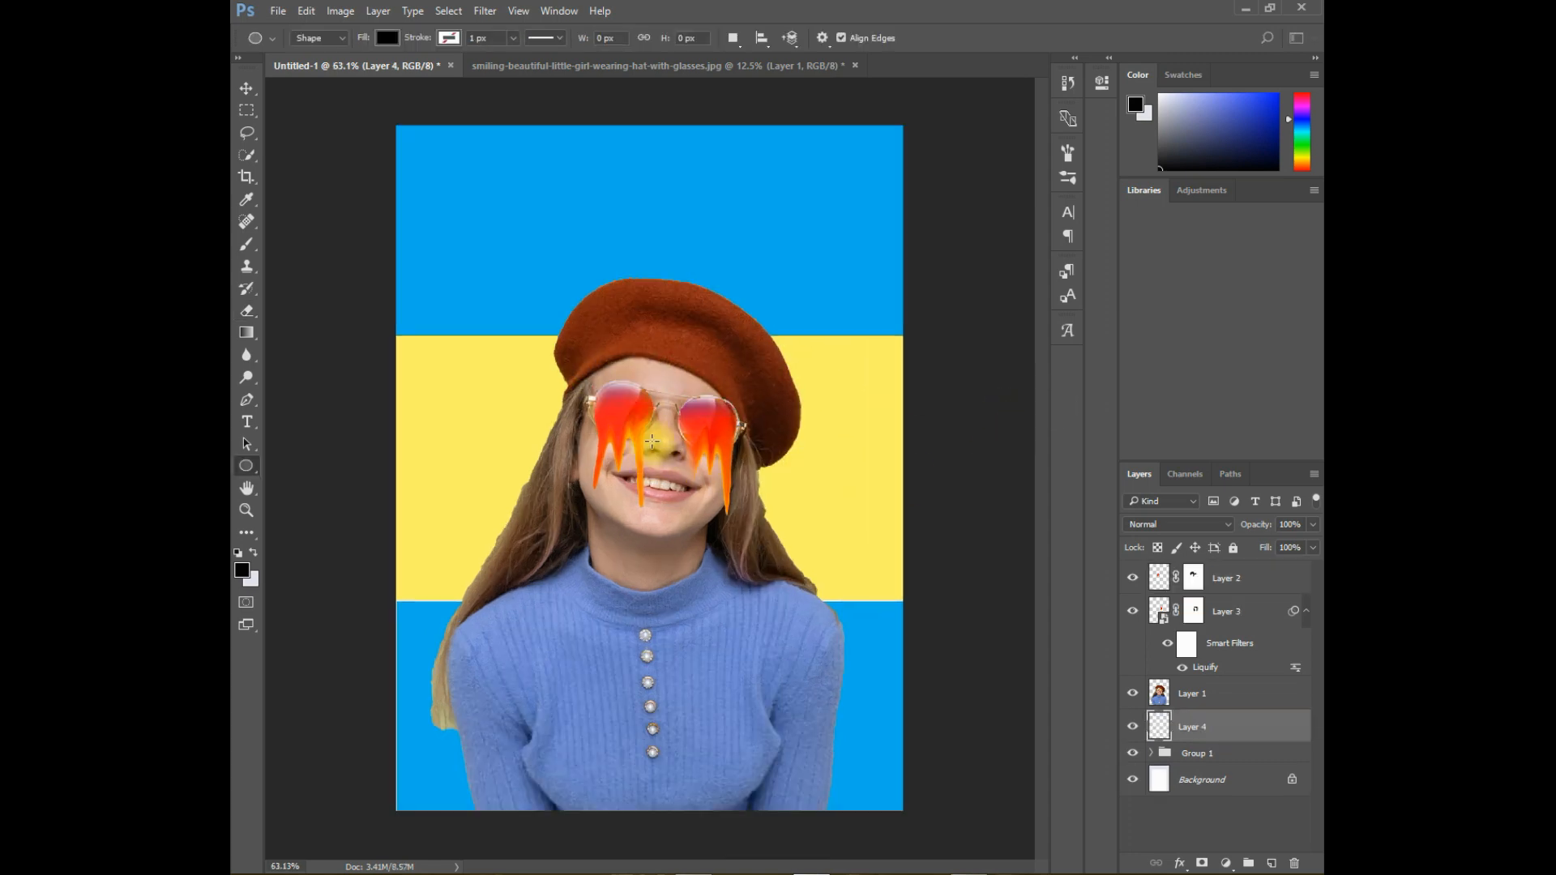
Draw a dusty pink 810 px circle behind the girl's head and nudge it slightly left.
{"action": "left_click_drag", "start_coordinate": [651, 441], "coordinate": [674, 479]}
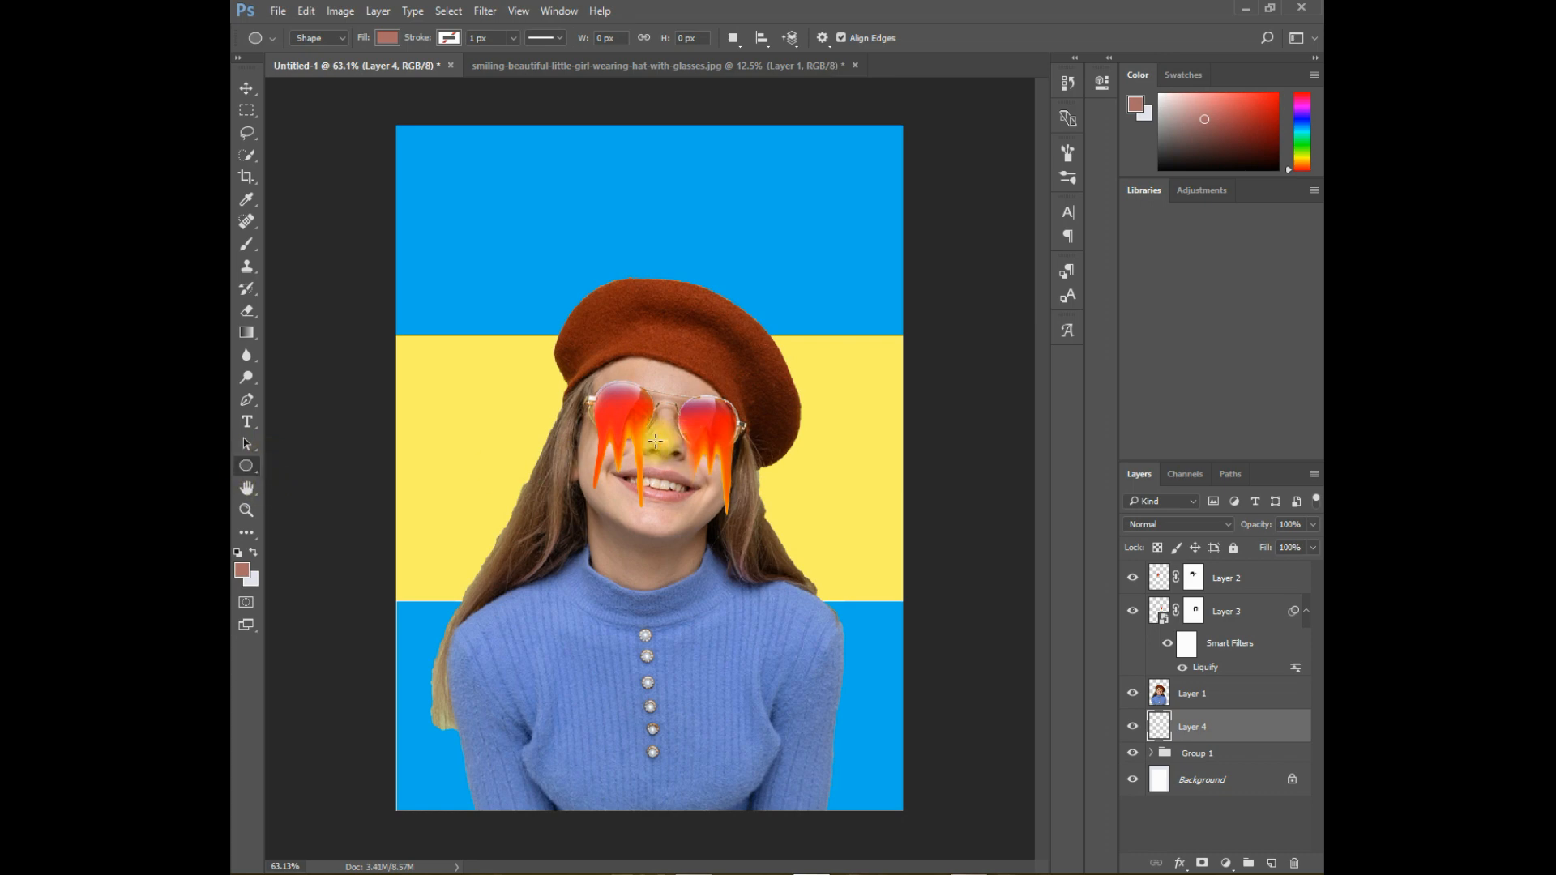
{"action": "left_click_drag", "start_coordinate": [661, 439], "coordinate": [883, 777]}
{"action": "left_click", "coordinate": [247, 88]}
{"action": "key", "text": "Left"}
{"action": "key", "text": "Left"}
{"action": "key", "text": "Left"}
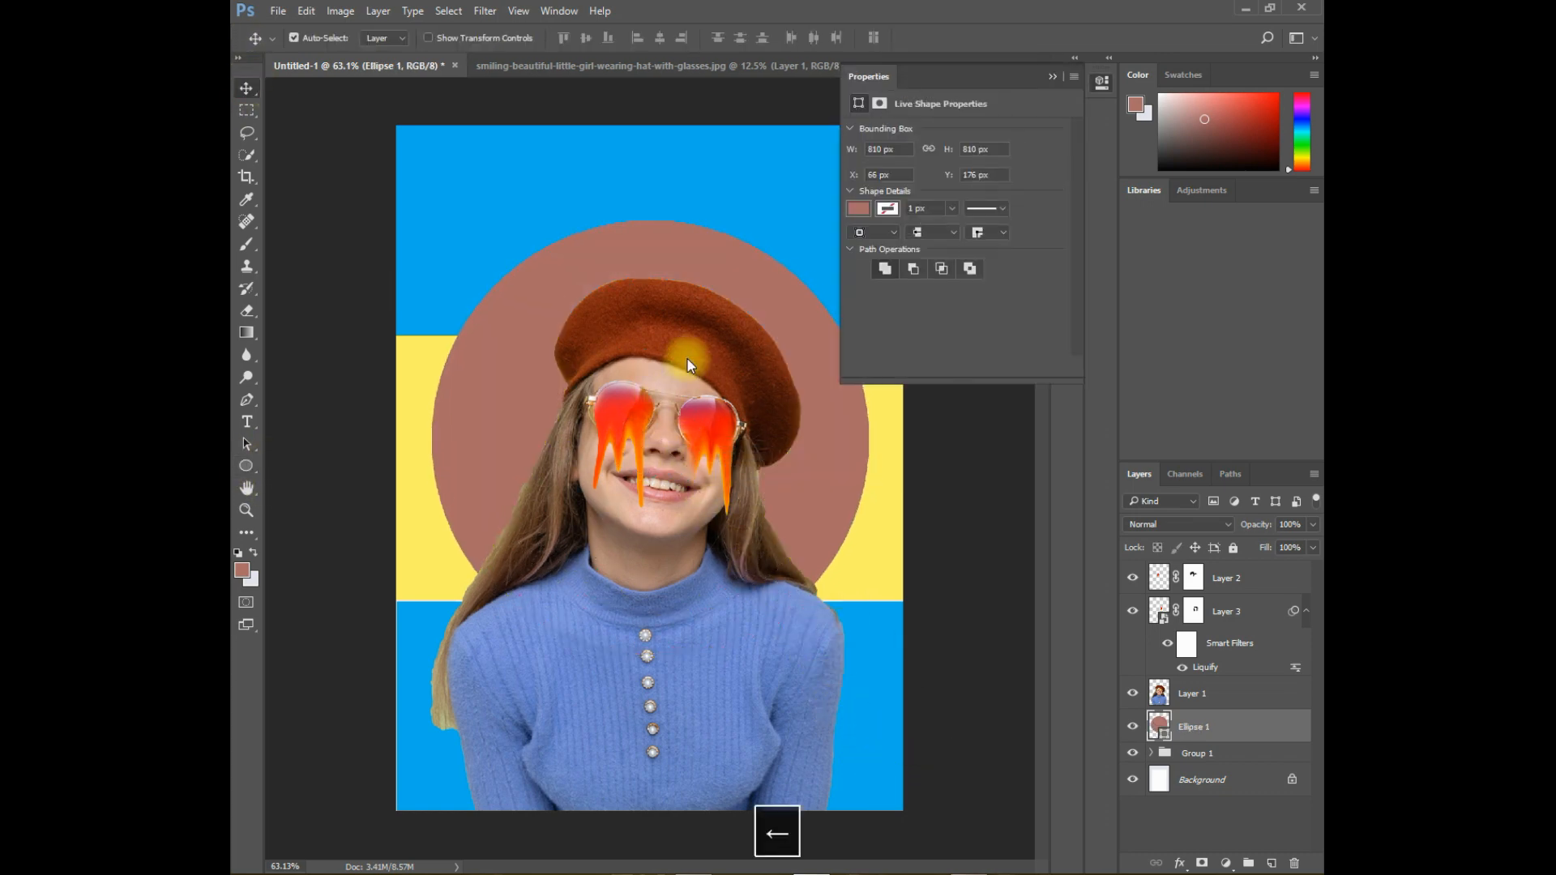
{"action": "key", "text": "Left"}
{"action": "key", "text": "Left"}
{"action": "key", "text": "Left"}
{"action": "key", "text": "Left"}
Try green and yellow swatches for the circle's fill and settle on orange.
{"action": "left_click", "coordinate": [857, 208]}
{"action": "left_click", "coordinate": [877, 364]}
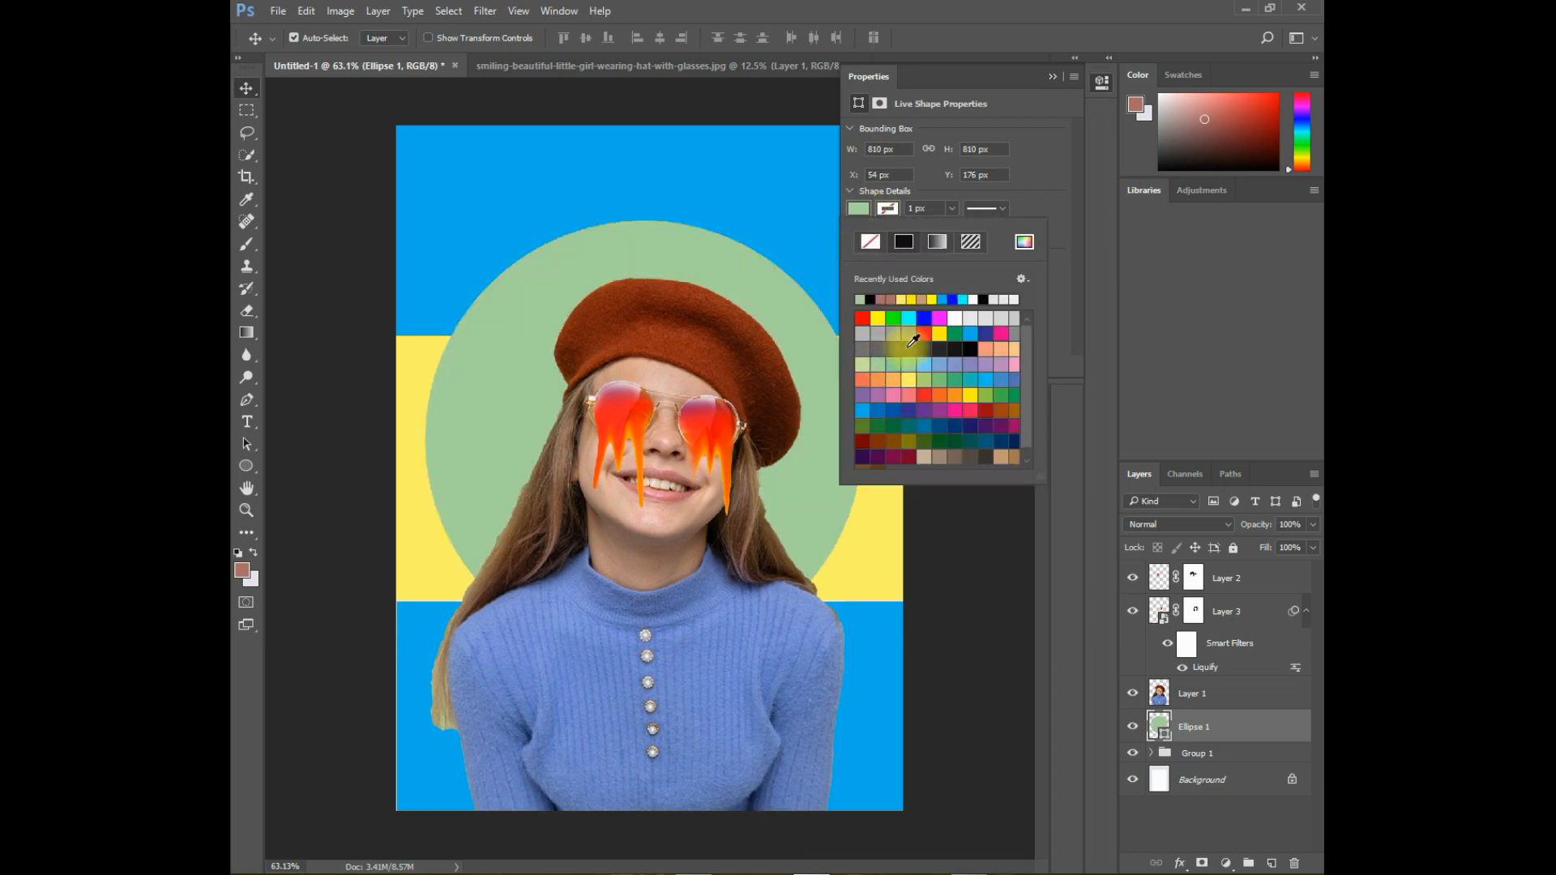
{"action": "left_click", "coordinate": [923, 300]}
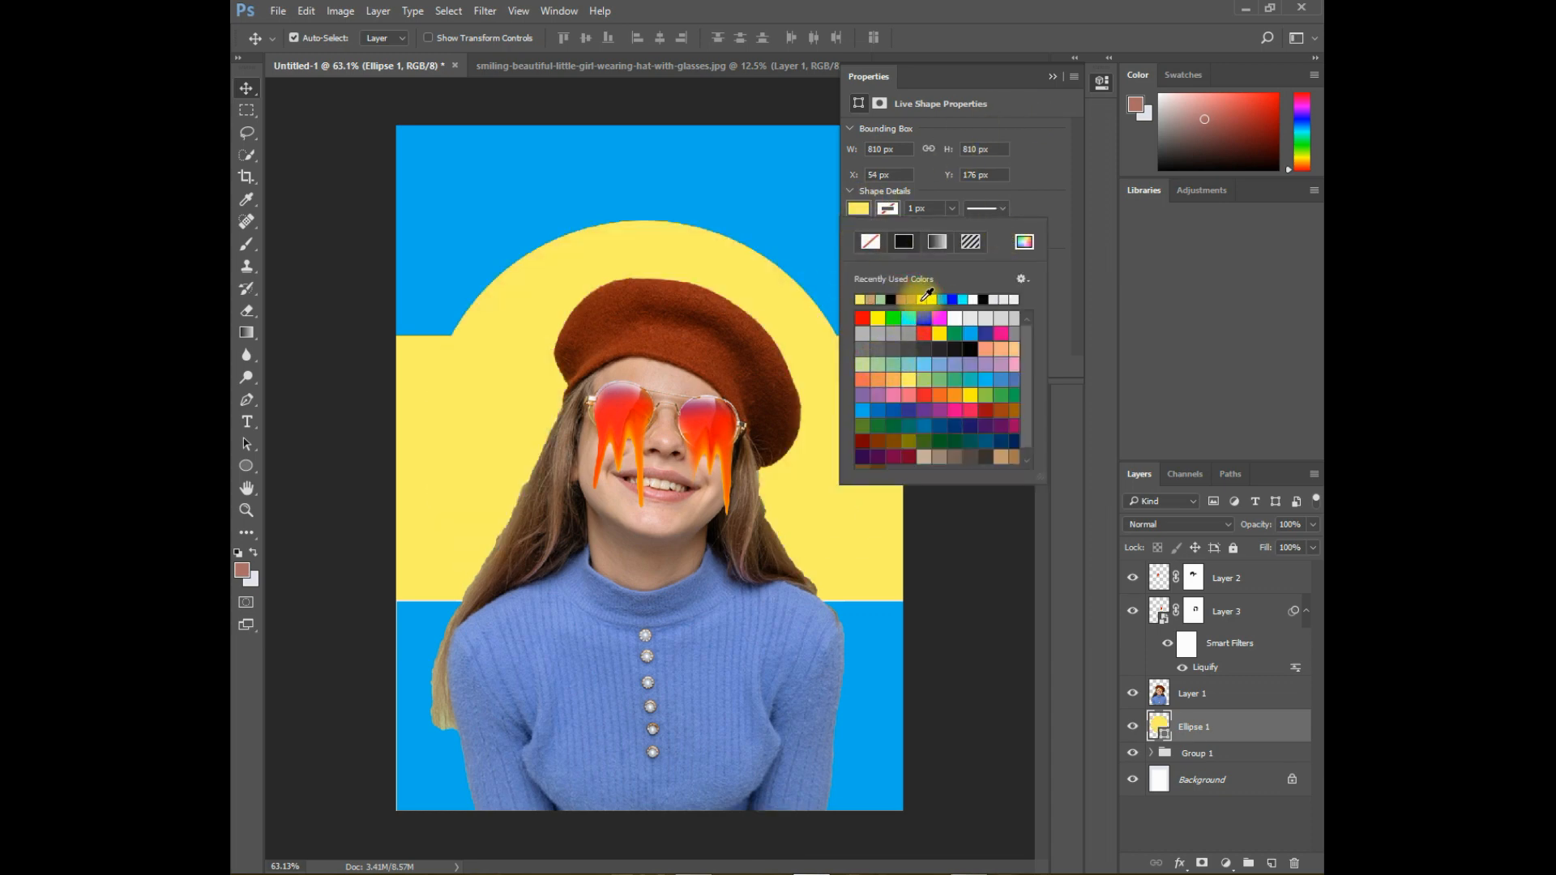
{"action": "left_click", "coordinate": [956, 395]}
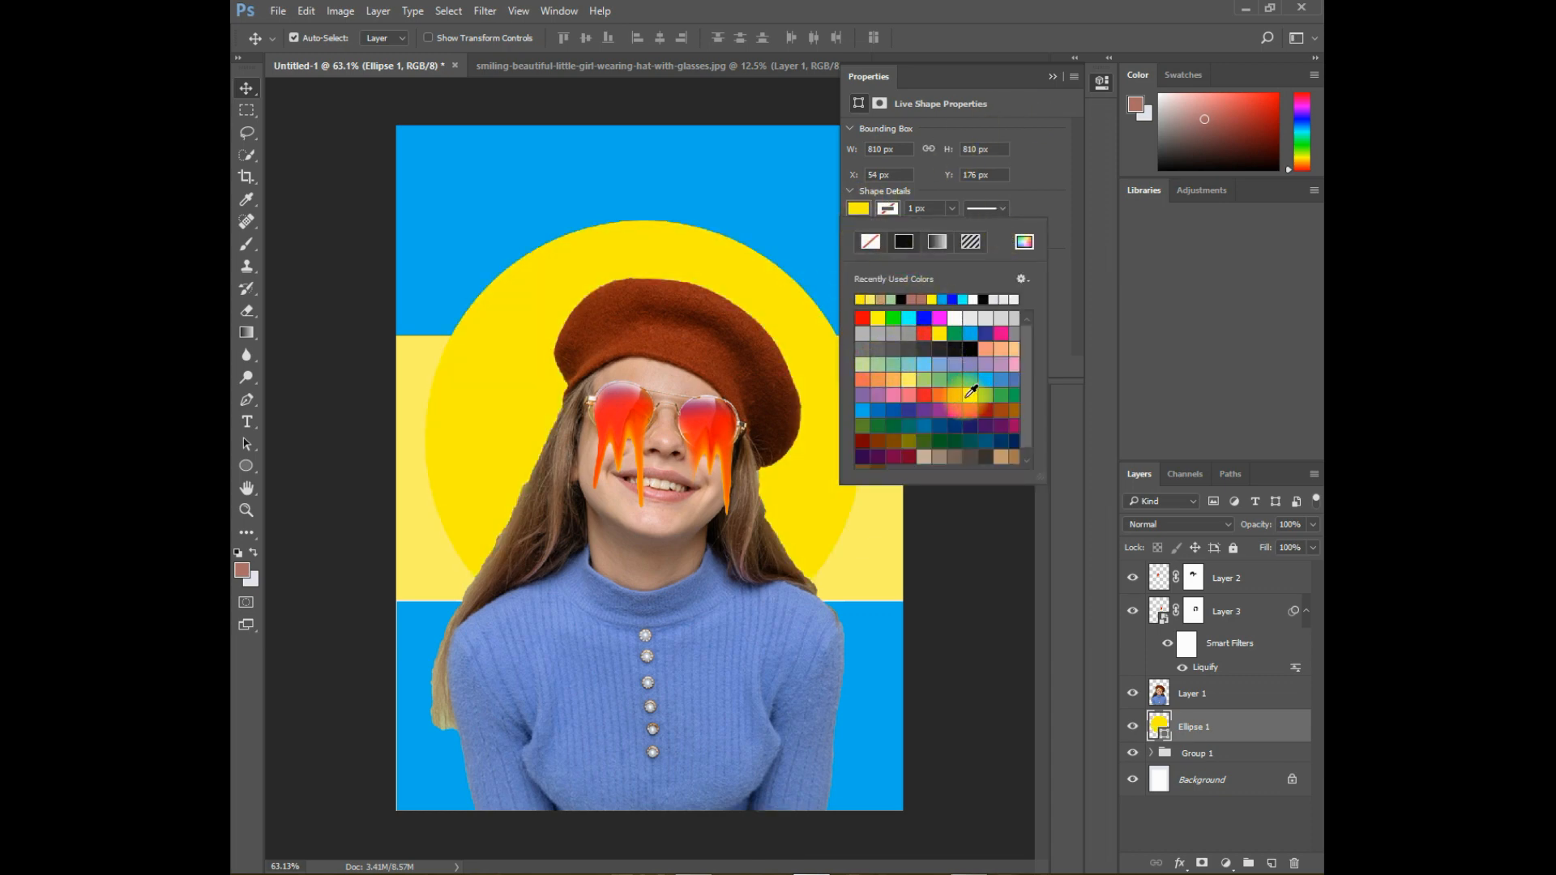
{"action": "left_click", "coordinate": [1052, 76]}
Nudge the orange circle down and slightly right behind the girl, and set its opacity to 80%.
{"action": "key", "text": "Down"}
{"action": "key", "text": "Right"}
{"action": "key", "text": "Right"}
{"action": "key", "text": "Right"}
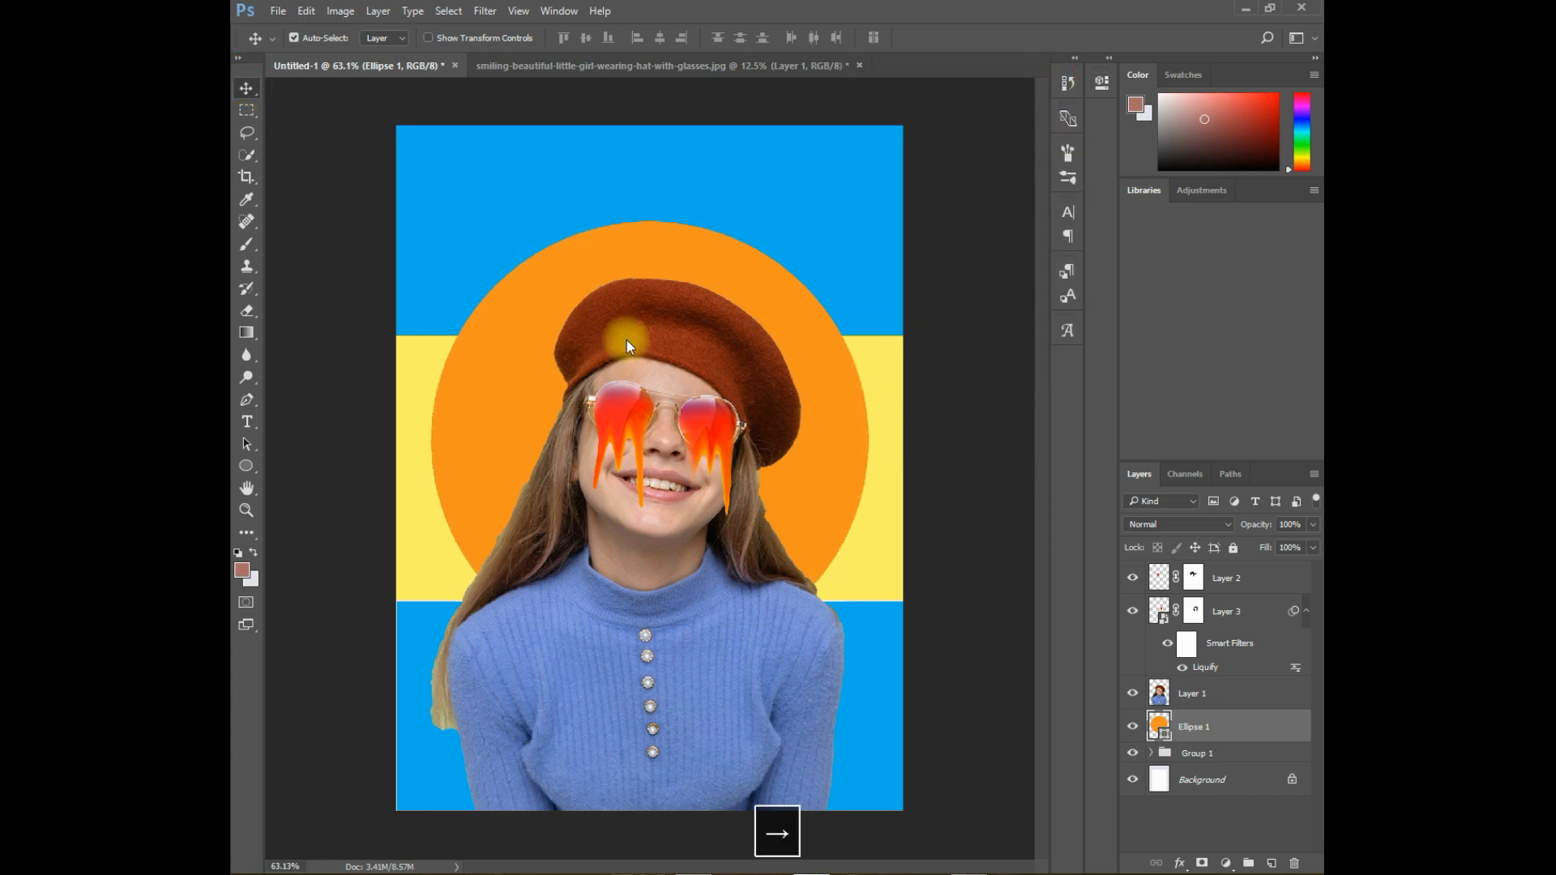
{"action": "key", "text": "Down"}
{"action": "key", "text": "Down"}
{"action": "key", "text": "Down"}
{"action": "key", "text": "Down"}
{"action": "key", "text": "Down"}
{"action": "key", "text": "Down"}
{"action": "key", "text": "Down"}
{"action": "key", "text": "Down"}
{"action": "key", "text": "Down"}
{"action": "key", "text": "Down"}
{"action": "key", "text": "Down"}
{"action": "key", "text": "Down"}
{"action": "key", "text": "Down"}
{"action": "key", "text": "Down"}
{"action": "key", "text": "Down"}
{"action": "key", "text": "Right"}
{"action": "key", "text": "Right"}
{"action": "key", "text": "Right"}
{"action": "key", "text": "Right"}
{"action": "key", "text": "Right"}
{"action": "key", "text": "Right"}
{"action": "key", "text": "Right"}
{"action": "key", "text": "Right"}
{"action": "key", "text": "Down"}
{"action": "key", "text": "Down"}
{"action": "key", "text": "Down"}
{"action": "key", "text": "Down"}
{"action": "key", "text": "Down"}
{"action": "key", "text": "Down"}
{"action": "key", "text": "Down"}
{"action": "key", "text": "Down"}
{"action": "key", "text": "Down"}
{"action": "key", "text": "Down"}
{"action": "key", "text": "Down"}
{"action": "key", "text": "Down"}
{"action": "key", "text": "Down"}
{"action": "key", "text": "Down"}
{"action": "key", "text": "Down"}
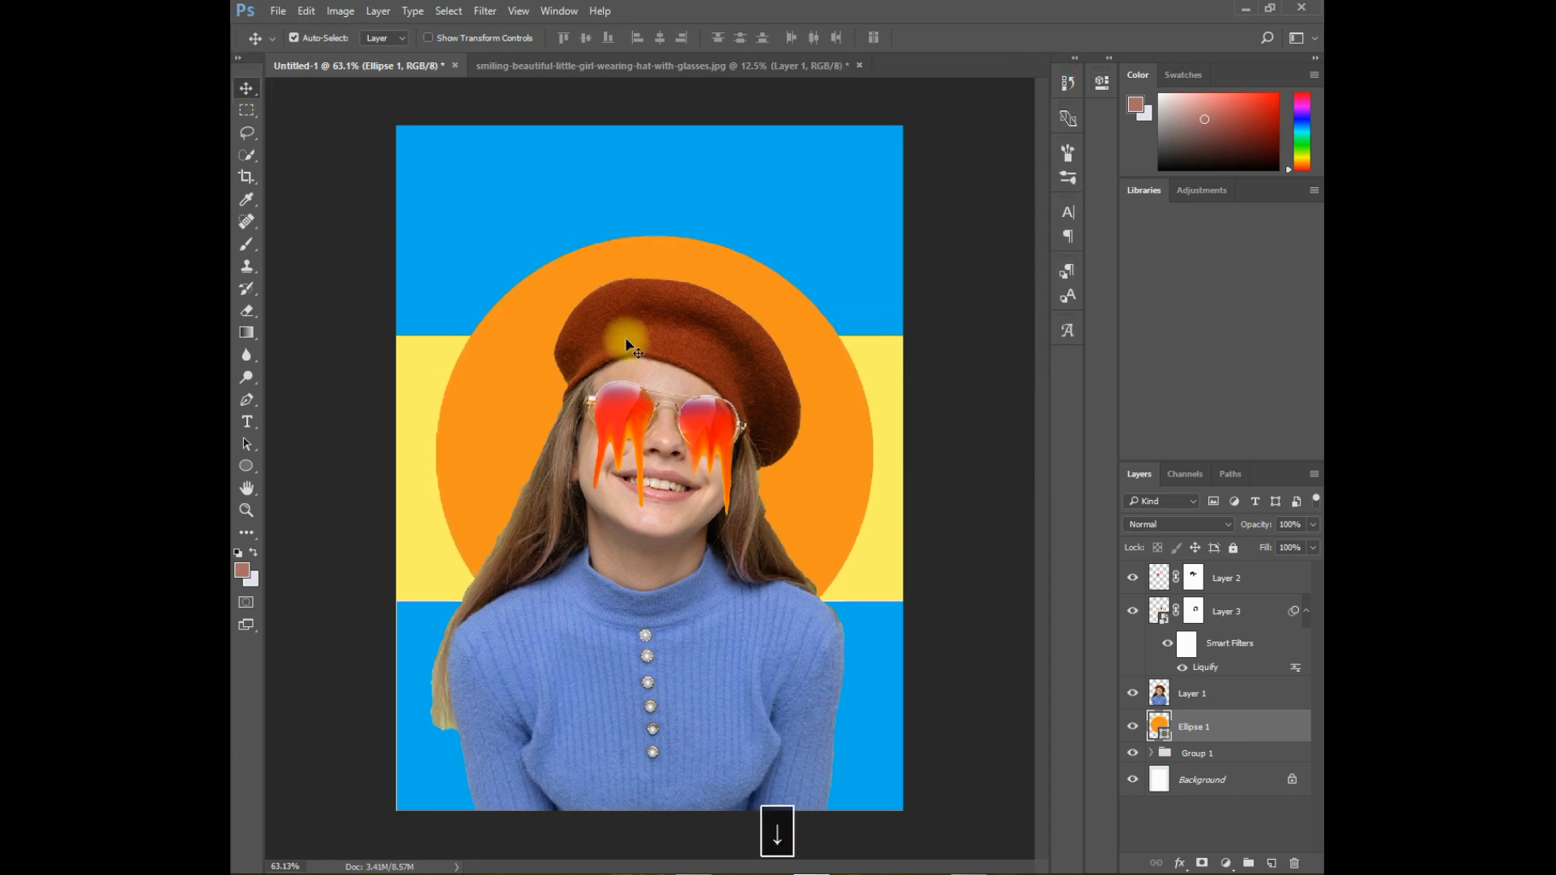
{"action": "left_click_drag", "start_coordinate": [1270, 531], "coordinate": [1261, 529]}
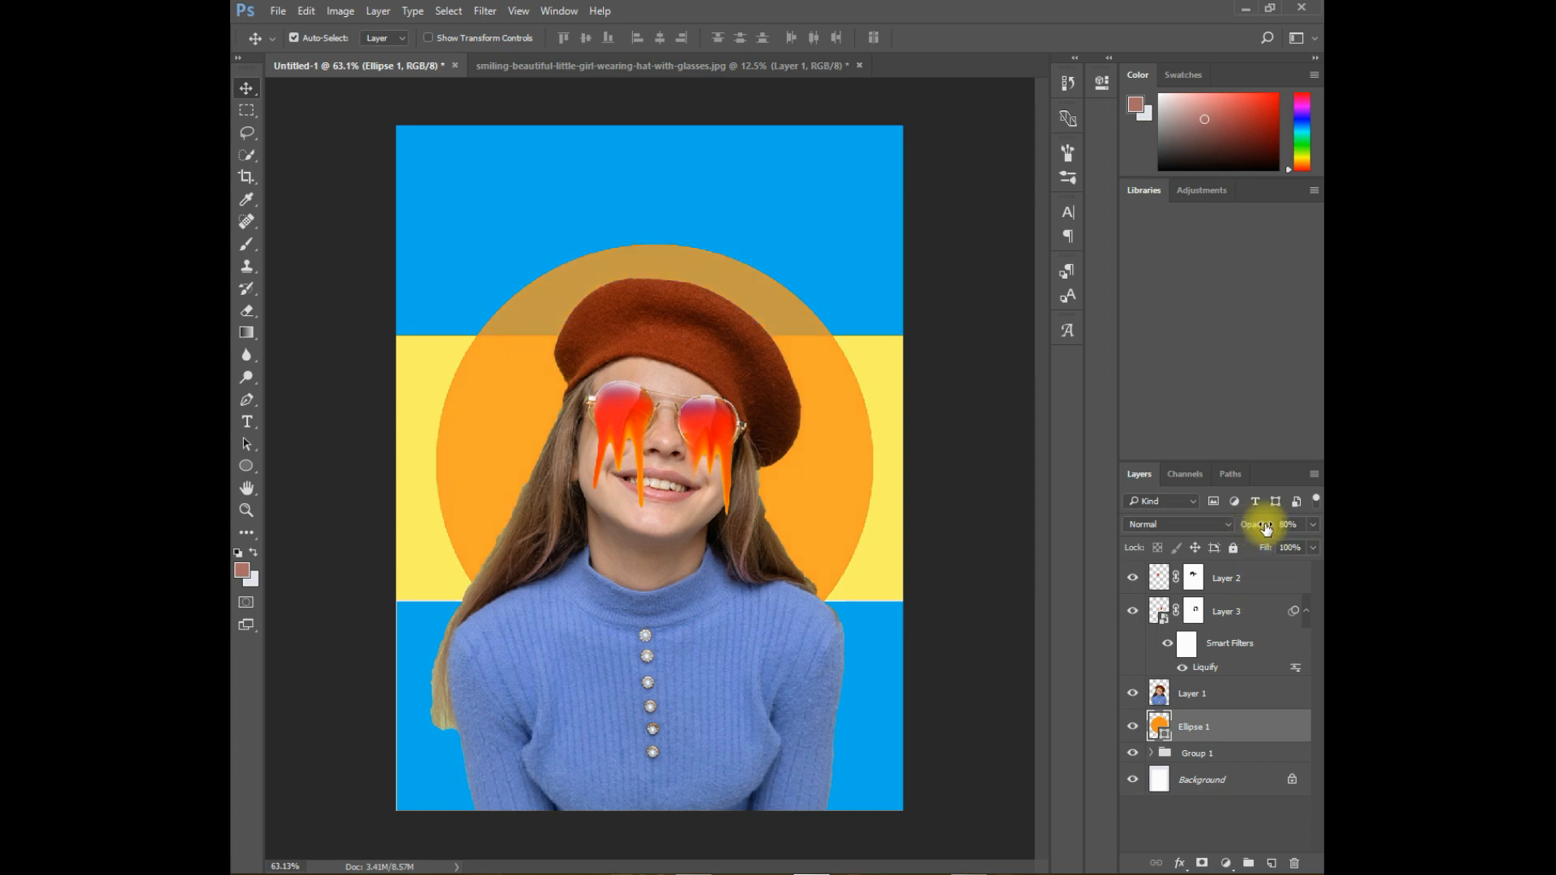
{"action": "key", "text": "Return"}
{"action": "key", "text": "t"}
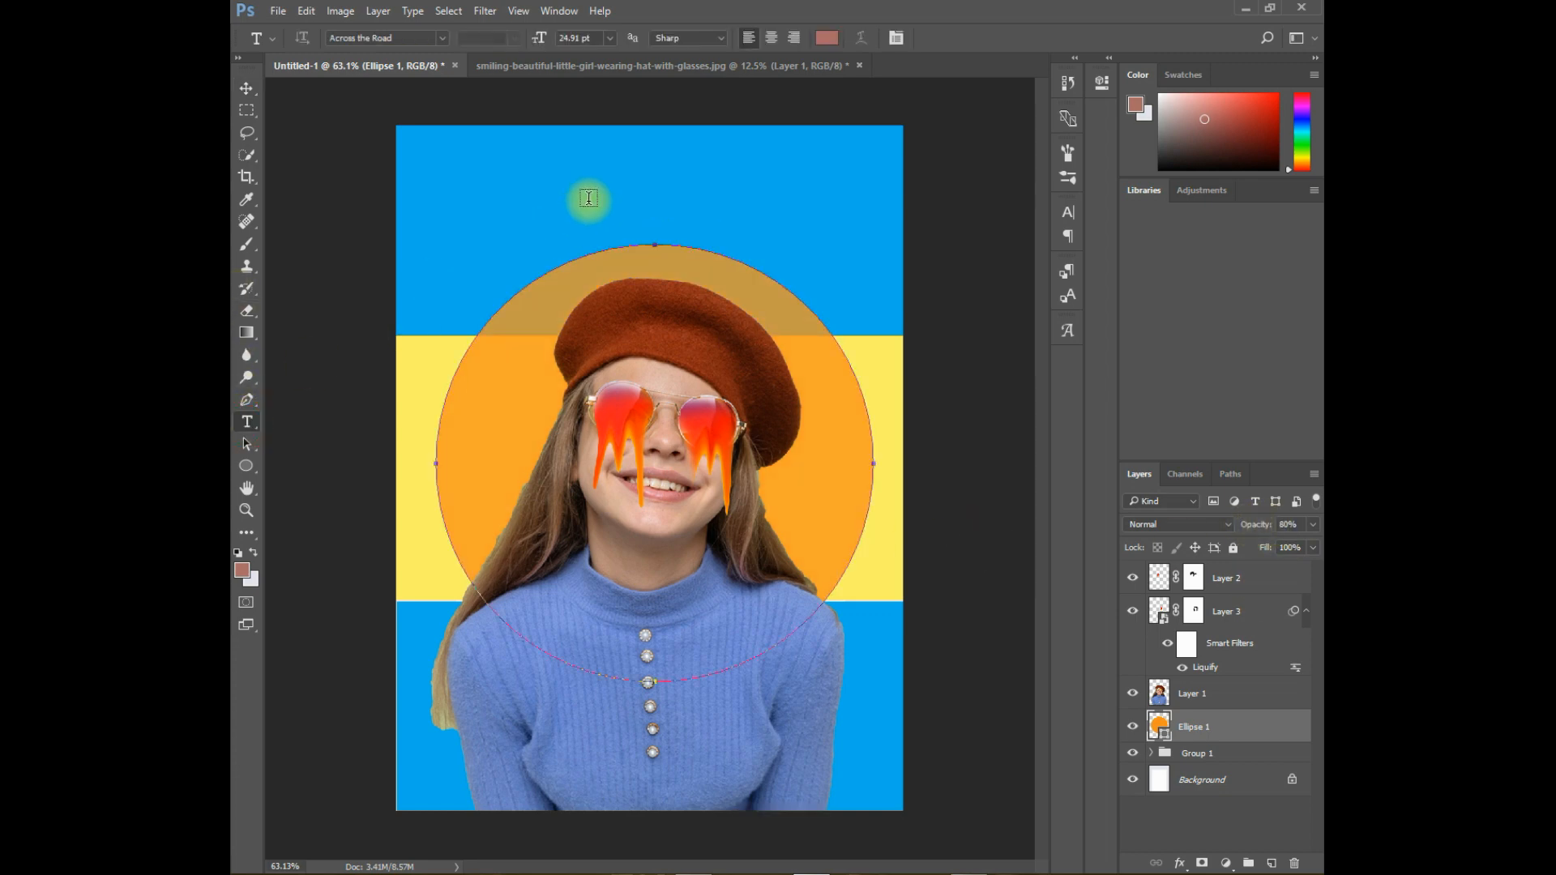
{"action": "left_click", "coordinate": [639, 185]}
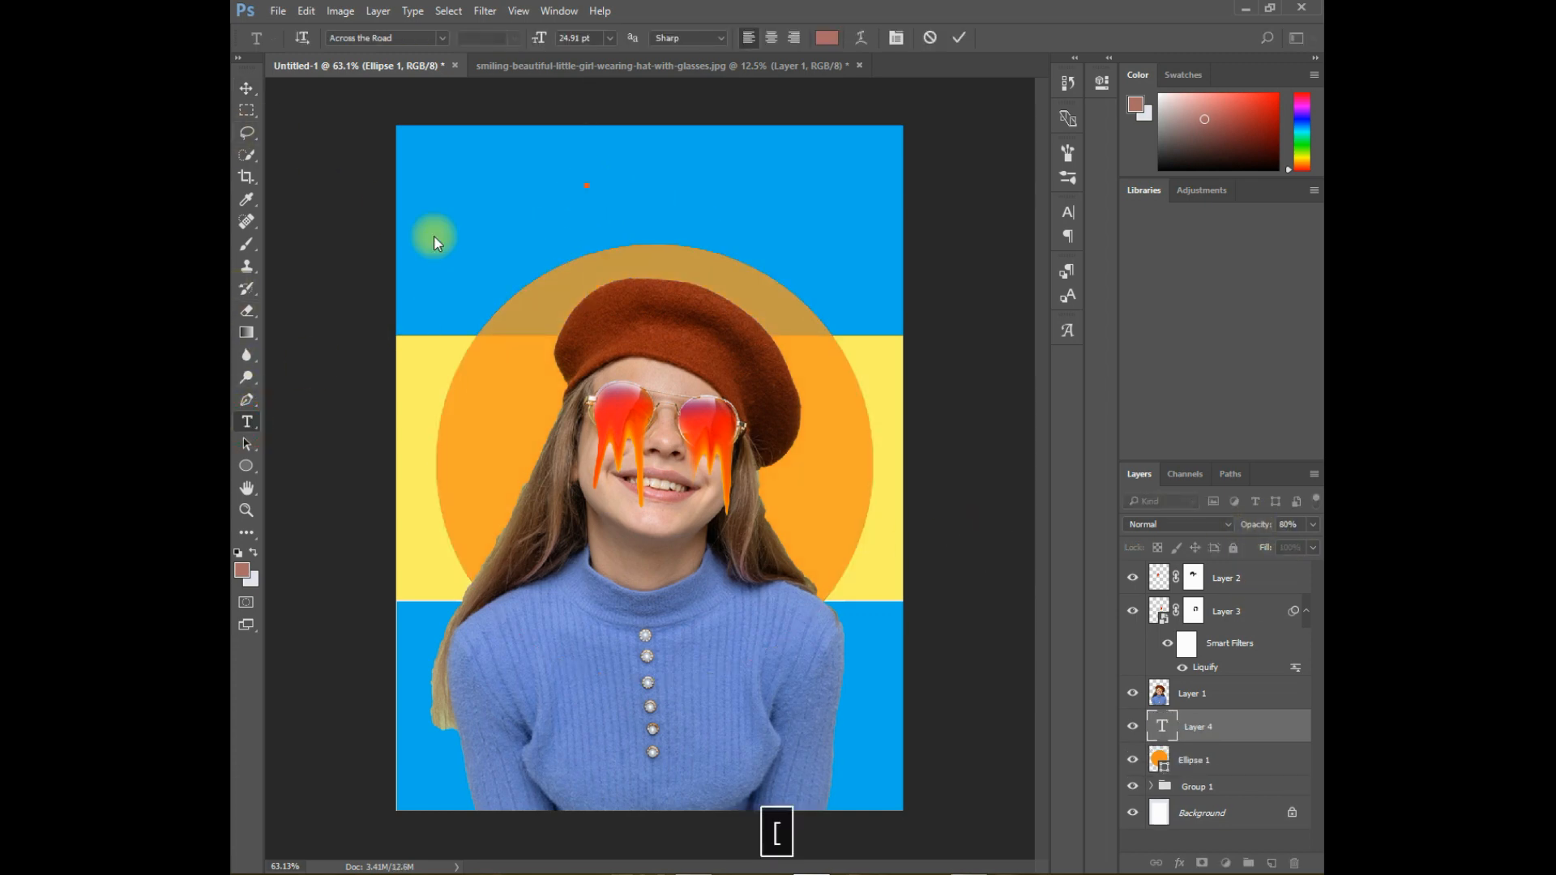
{"action": "key", "text": "BackSpace"}
{"action": "key", "text": "BackSpace"}
{"action": "key", "text": "BackSpace"}
{"action": "key", "text": "BackSpace"}
{"action": "key", "text": "BackSpace"}
{"action": "key", "text": "BackSpace"}
{"action": "key", "text": "BackSpace"}
{"action": "left_click", "coordinate": [246, 88]}
{"action": "key", "text": "Pause"}
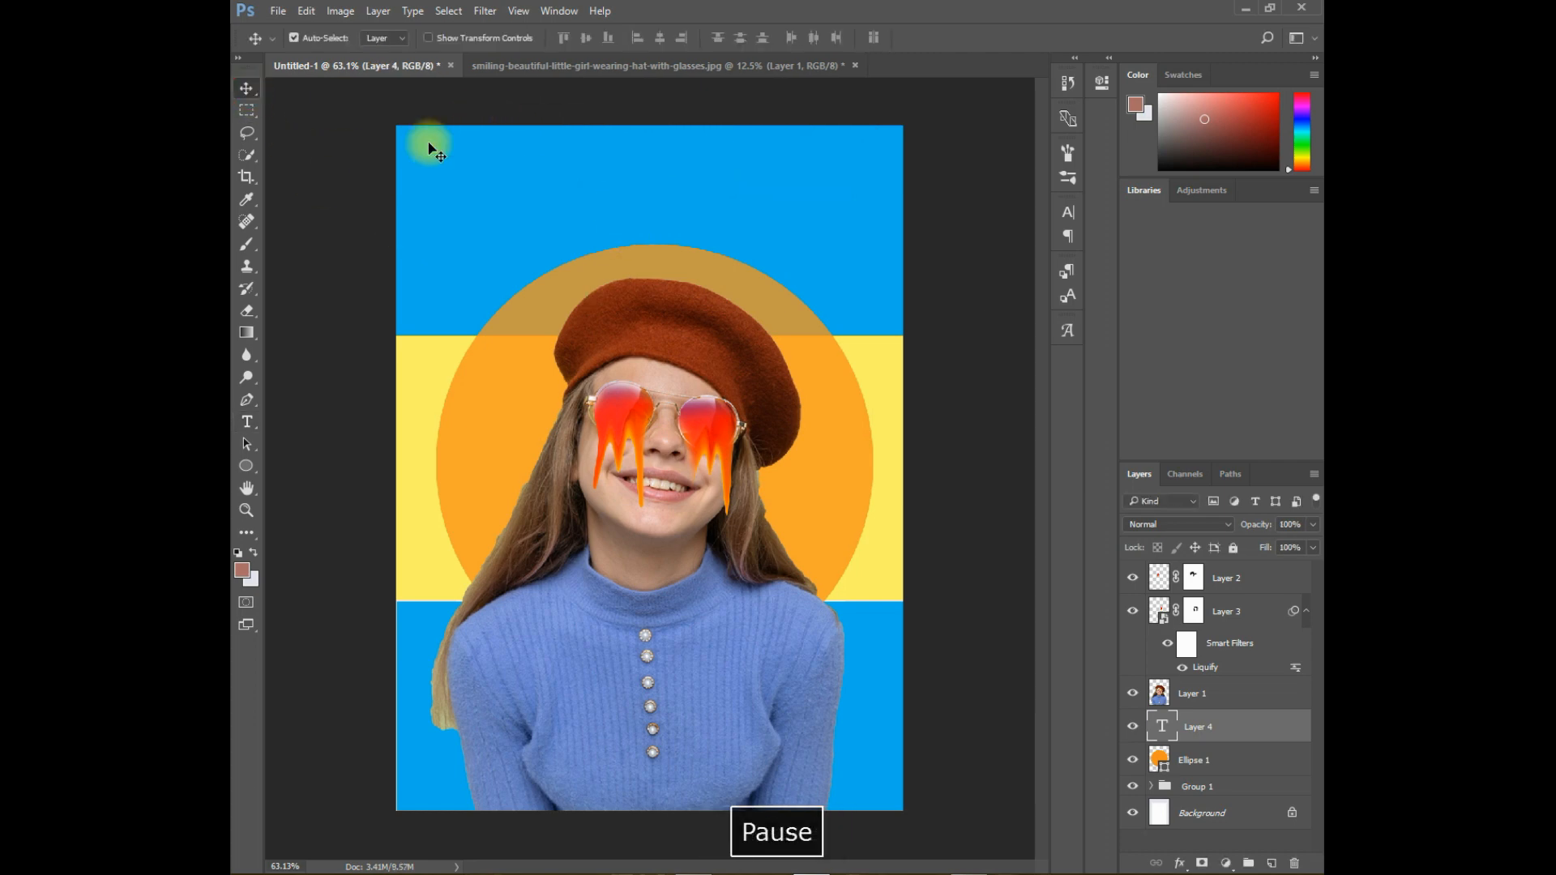
Start a new text line in the blue area above the circle and open the font choices.
{"action": "key", "text": "t"}
{"action": "left_click", "coordinate": [568, 209]}
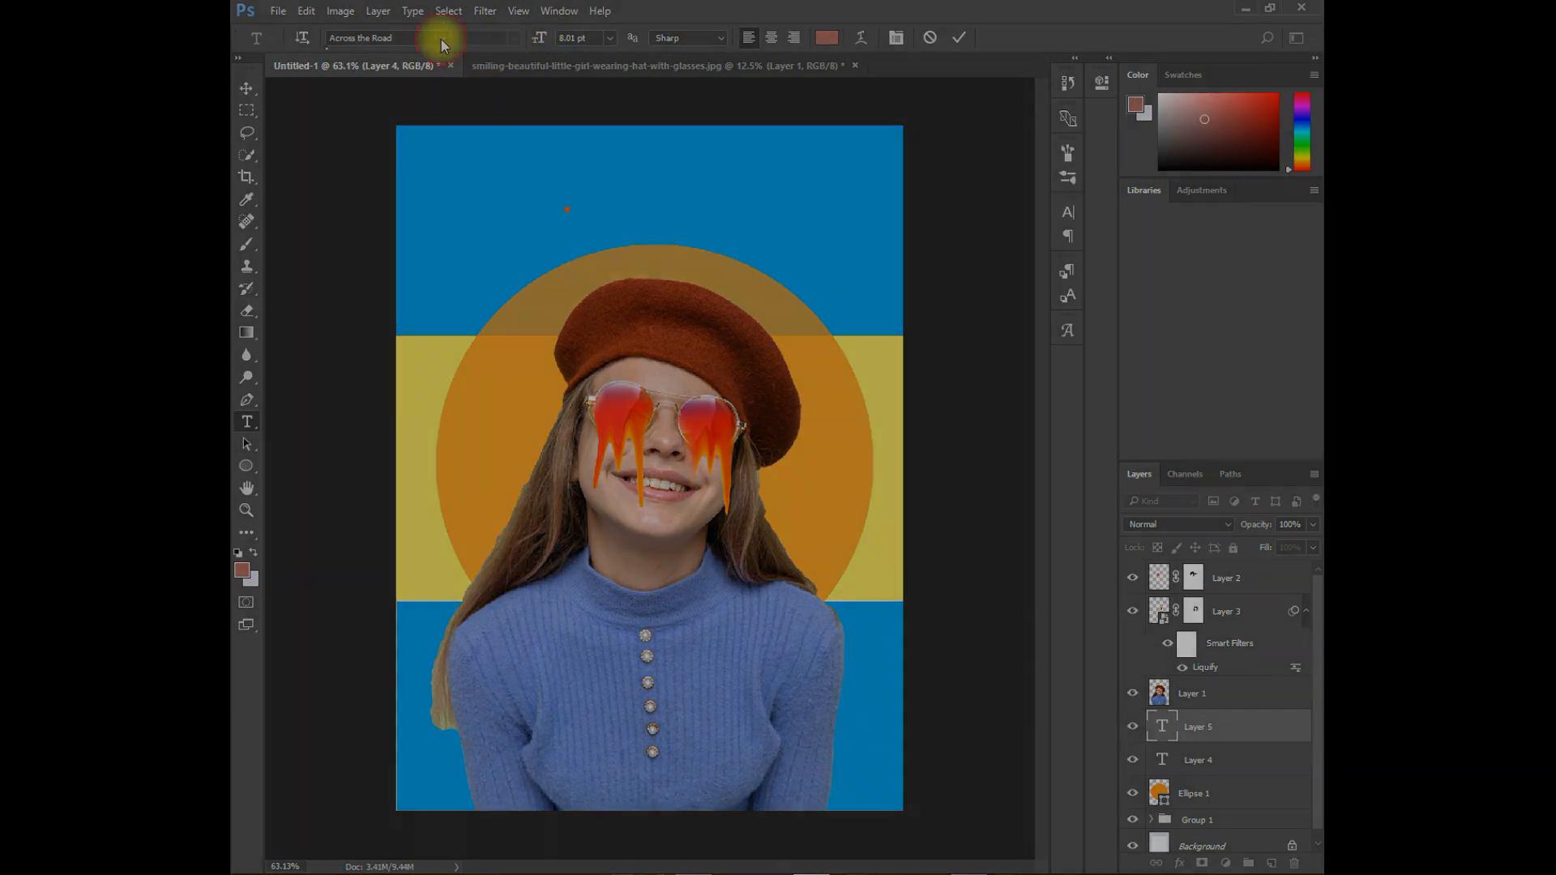
{"action": "left_click", "coordinate": [440, 38]}
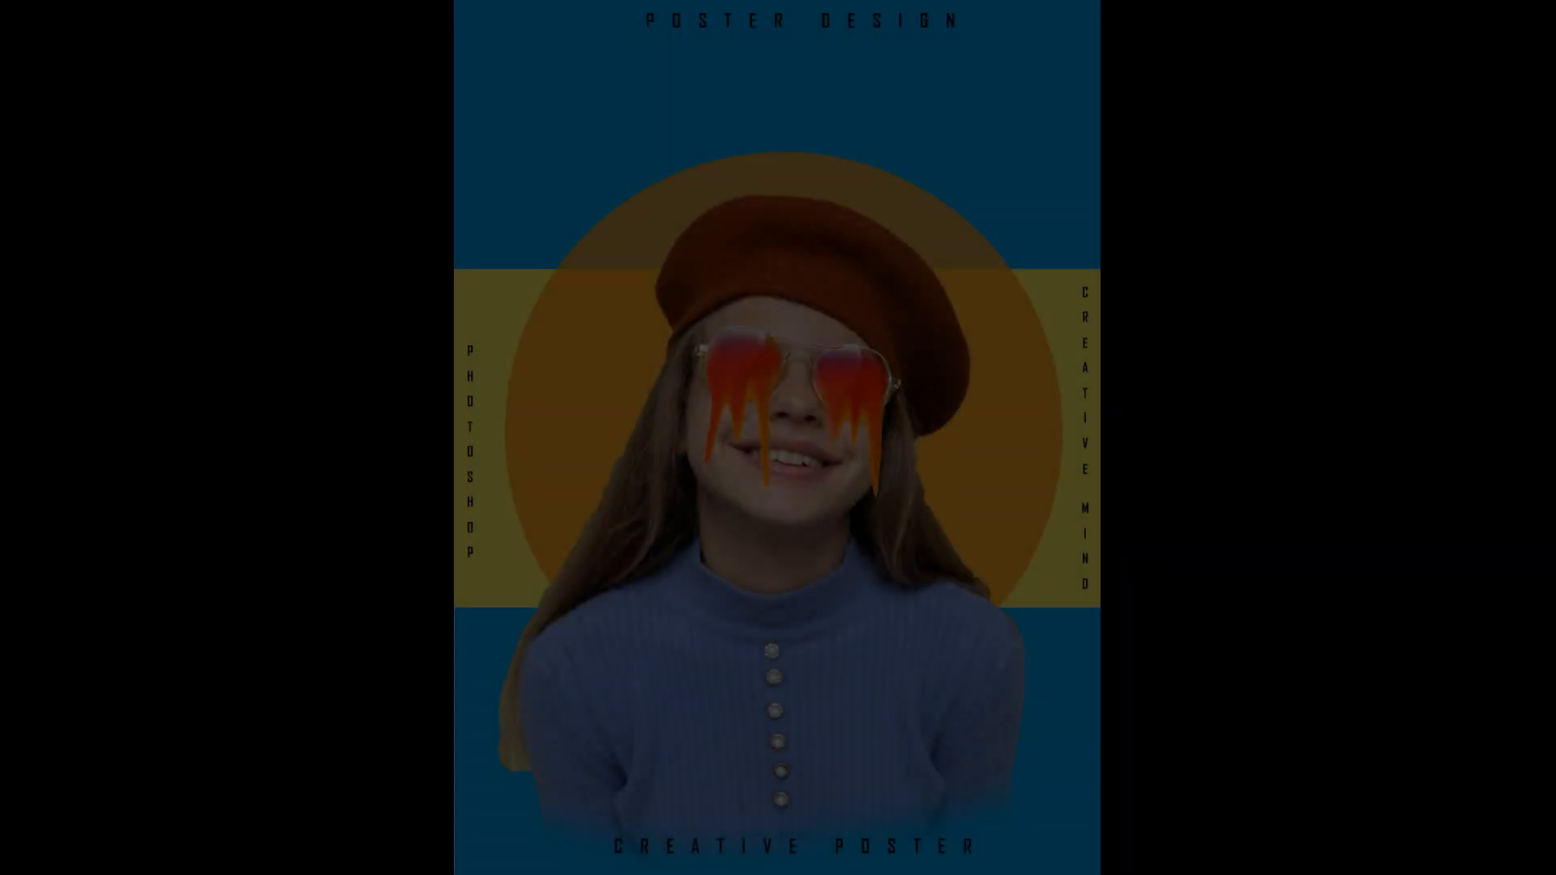